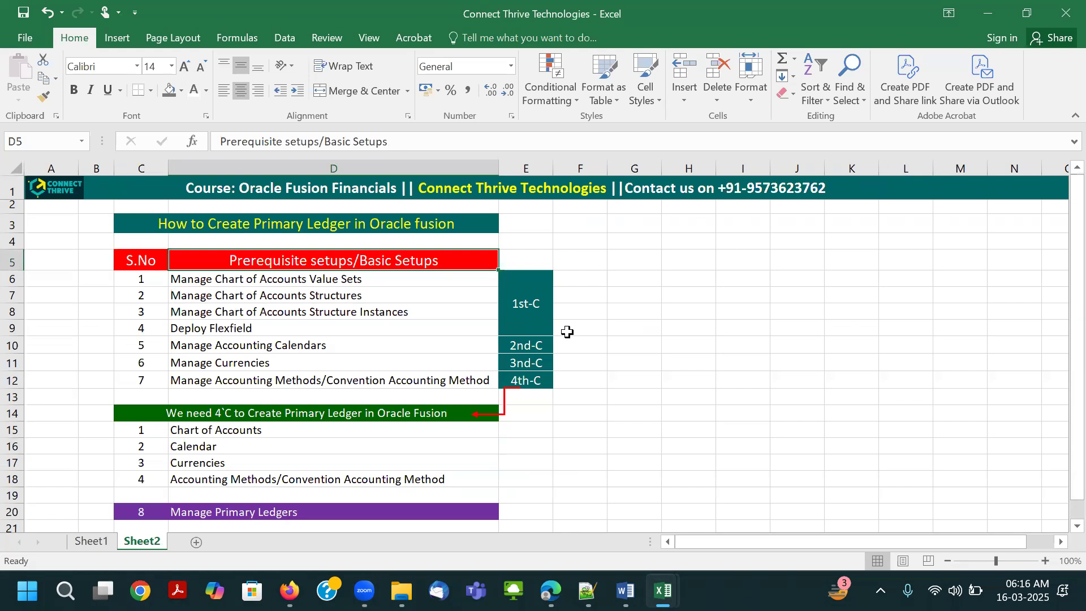
Review the prerequisite setups on Sheet2, their grouping into four Cs, and the list of items needed for a primary ledger.
left_click(298, 281)
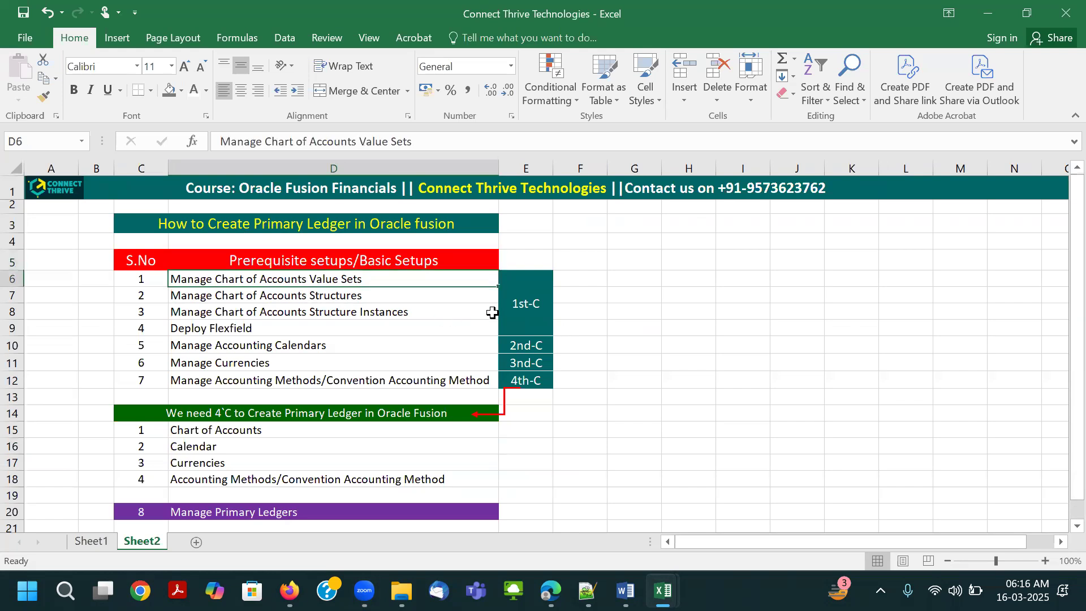
left_click(387, 308)
left_click(525, 347)
left_click(536, 363)
left_click(532, 380)
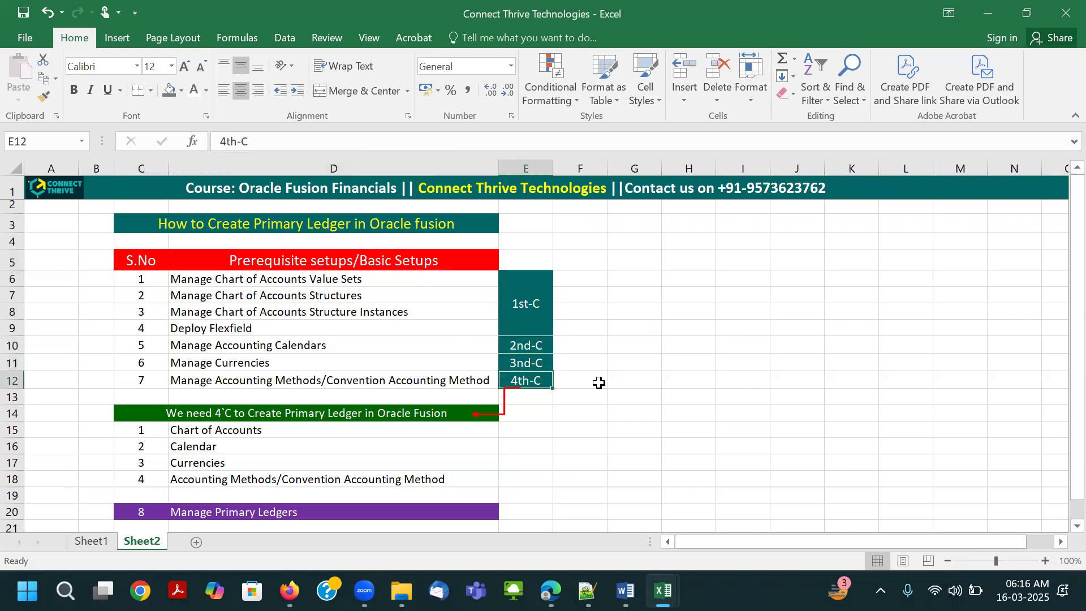
left_click(283, 380)
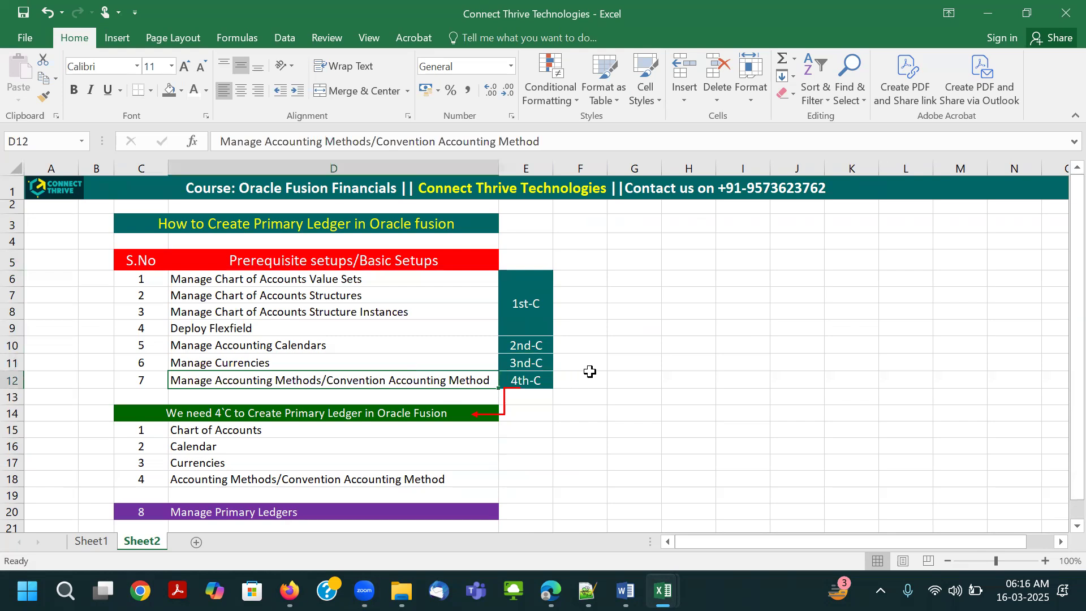
scroll(566, 379, "down", 1)
left_click(278, 461)
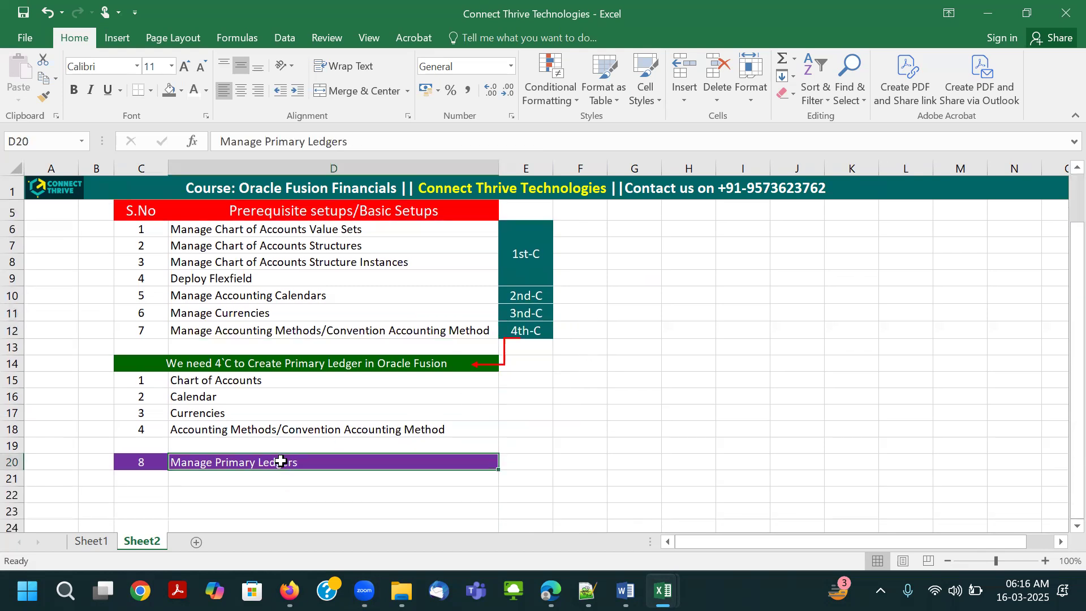
left_click_drag(224, 380, 227, 429)
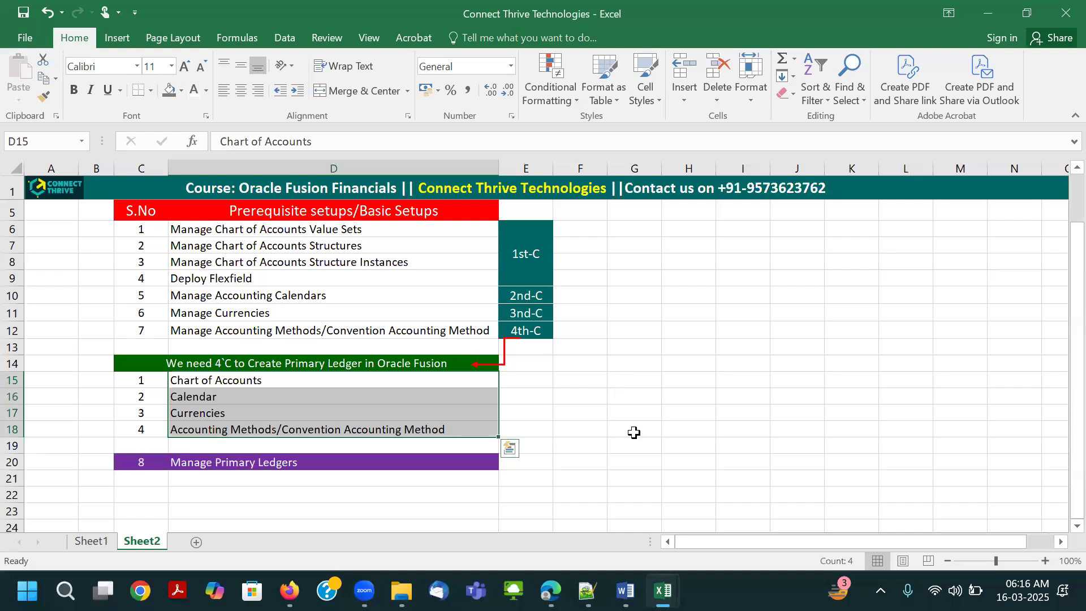
scroll(633, 434, "up", 1)
left_click(657, 397)
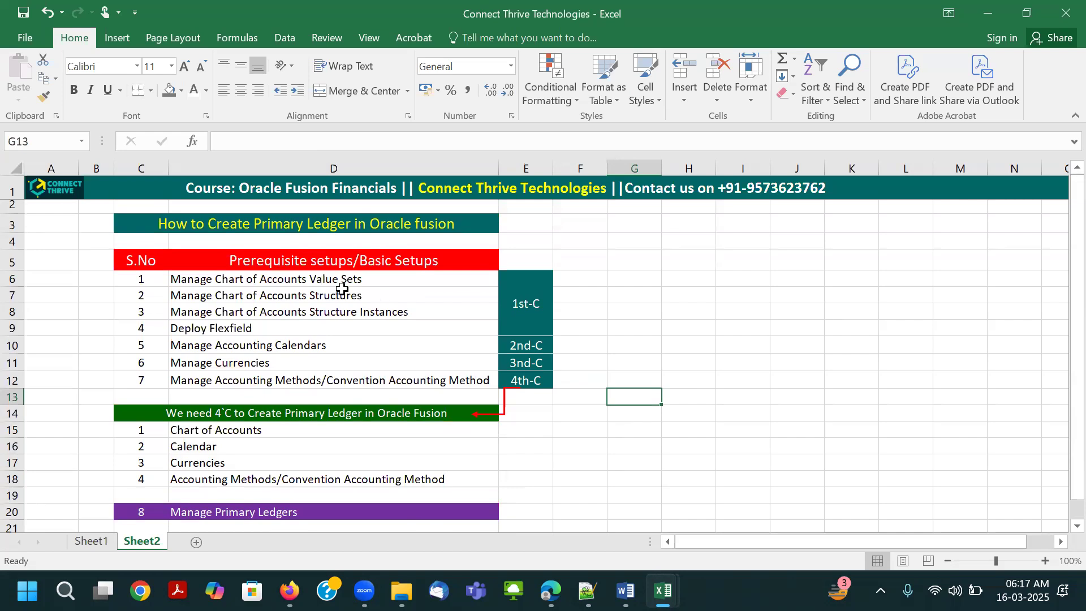
Go through the setup order from Manage Chart of Accounts Value Sets to Manage Primary Ledgers.
left_click(210, 277)
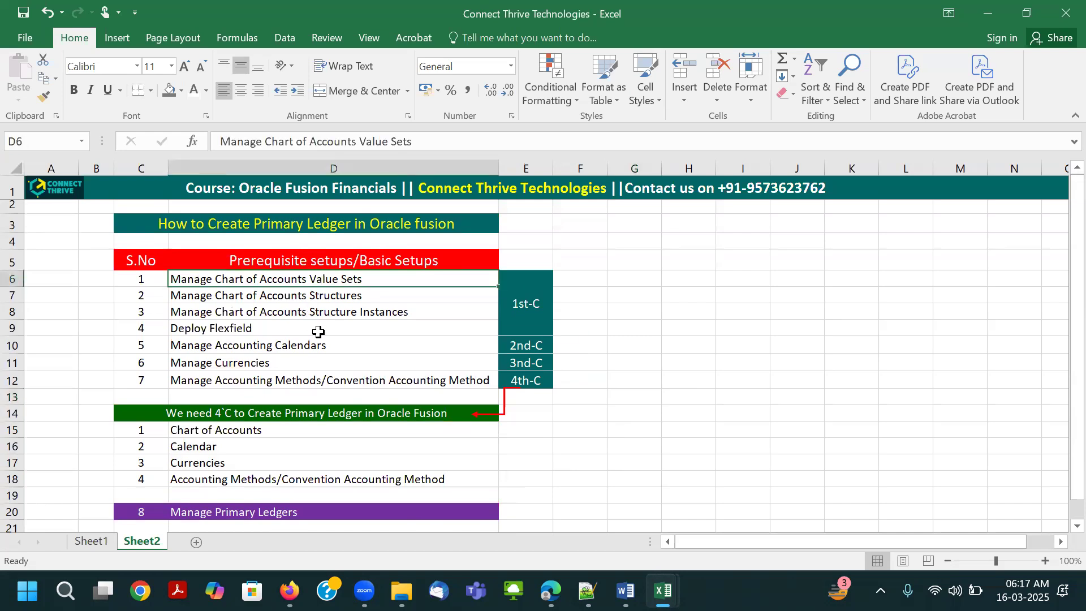
left_click(290, 296)
left_click_drag(290, 310, 292, 331)
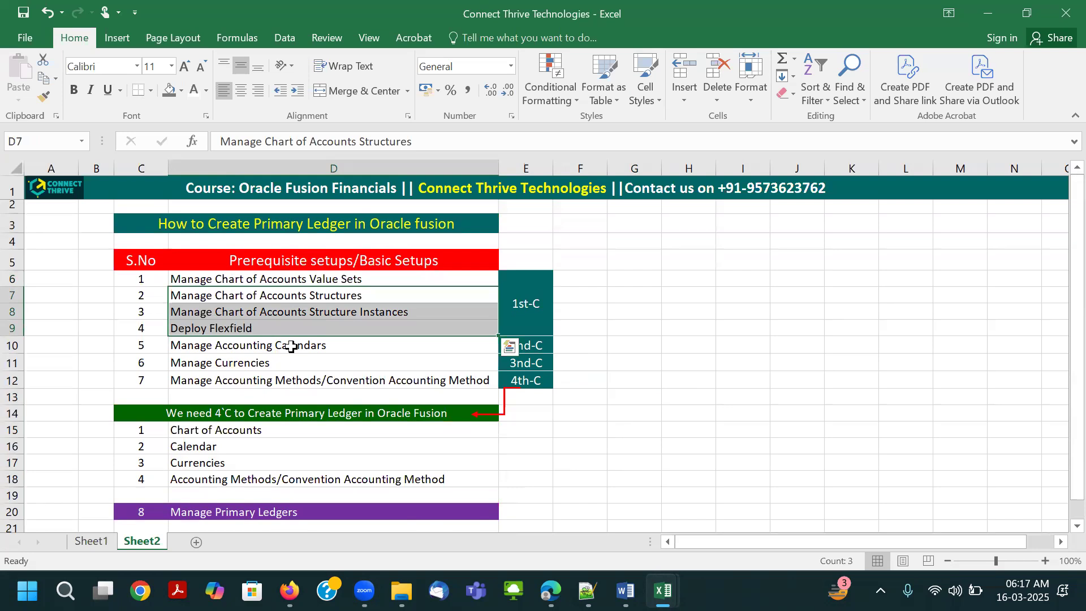
left_click_drag(285, 352, 287, 356)
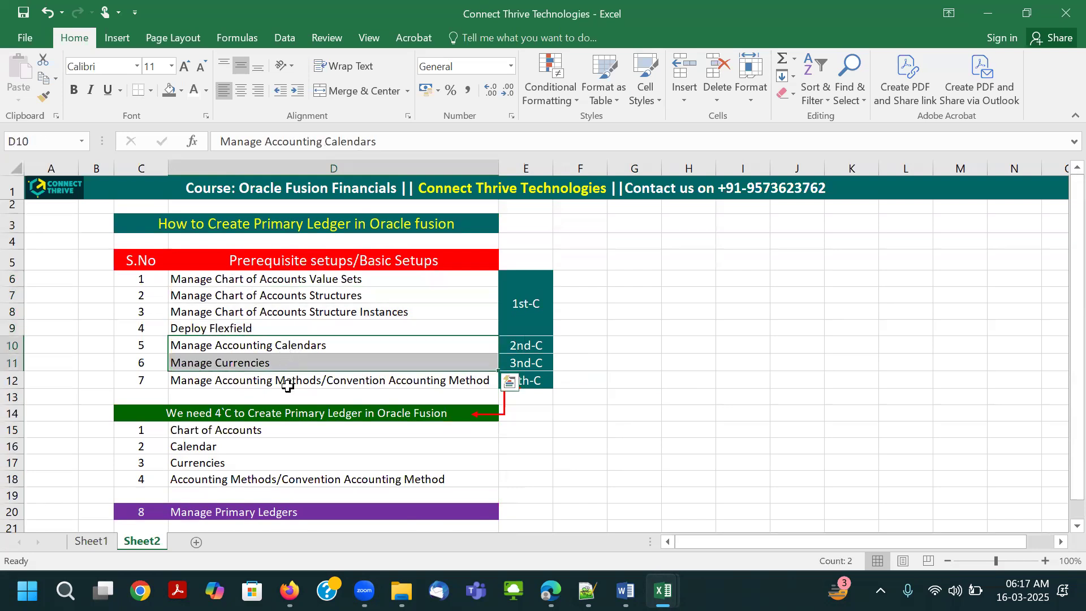
left_click(288, 386)
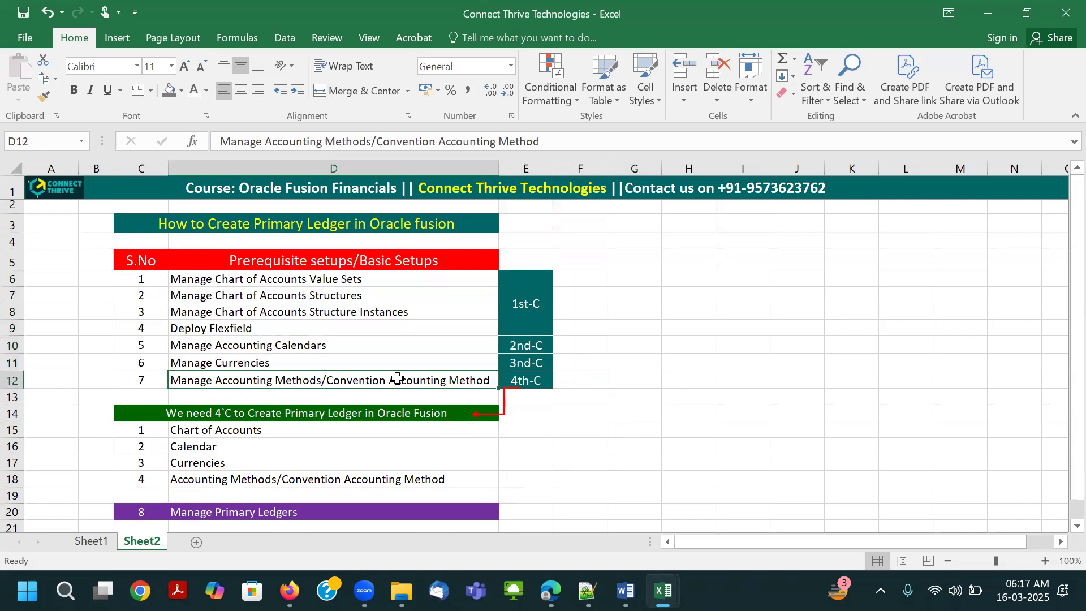
left_click(263, 512)
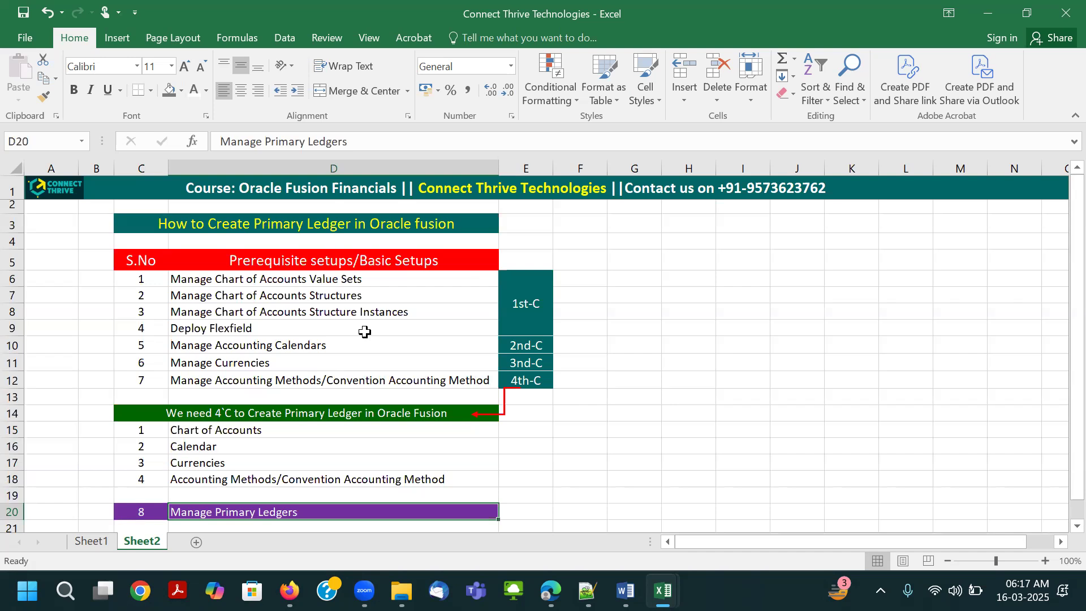
left_click(281, 278)
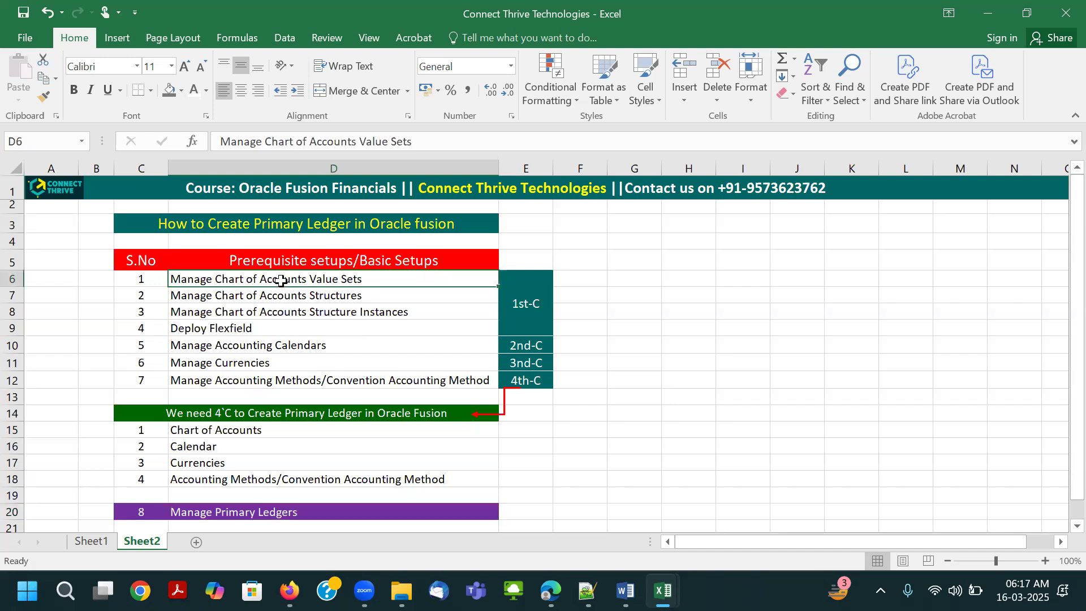
left_click(287, 312)
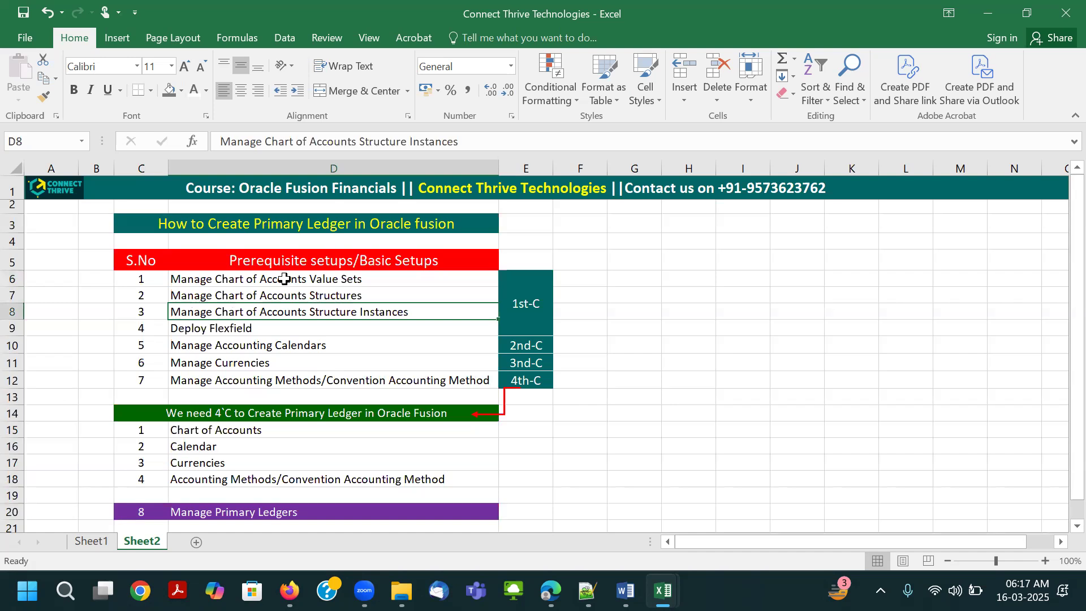
left_click(284, 279)
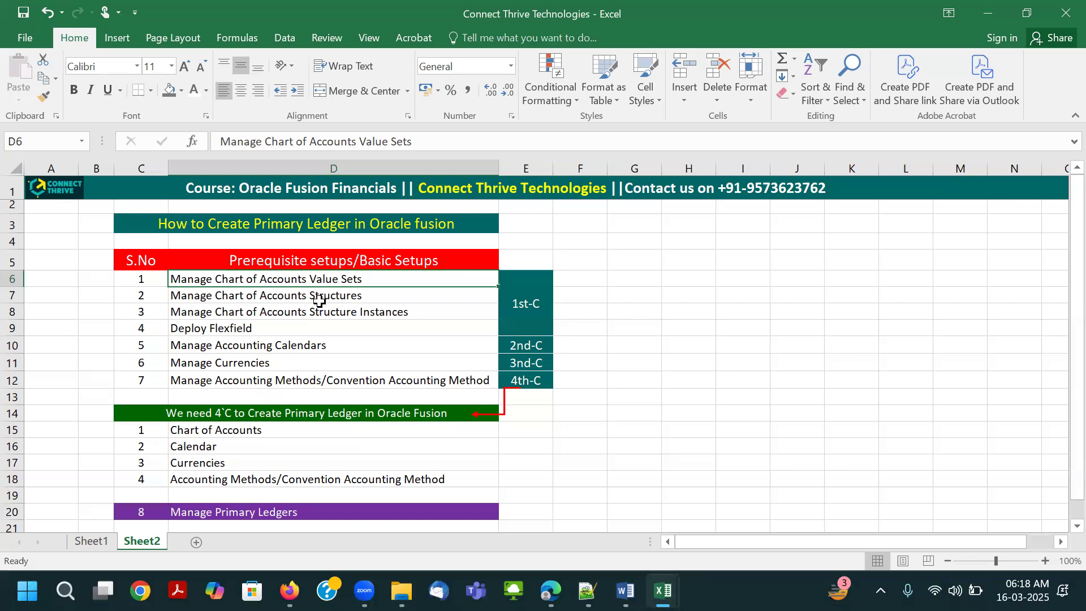
left_click(273, 293)
Copy the task name "Manage Chart of Accounts Value Sets" from the setup list and switch to Oracle Fusion in Firefox.
left_click(286, 277)
key("ctrl+c")
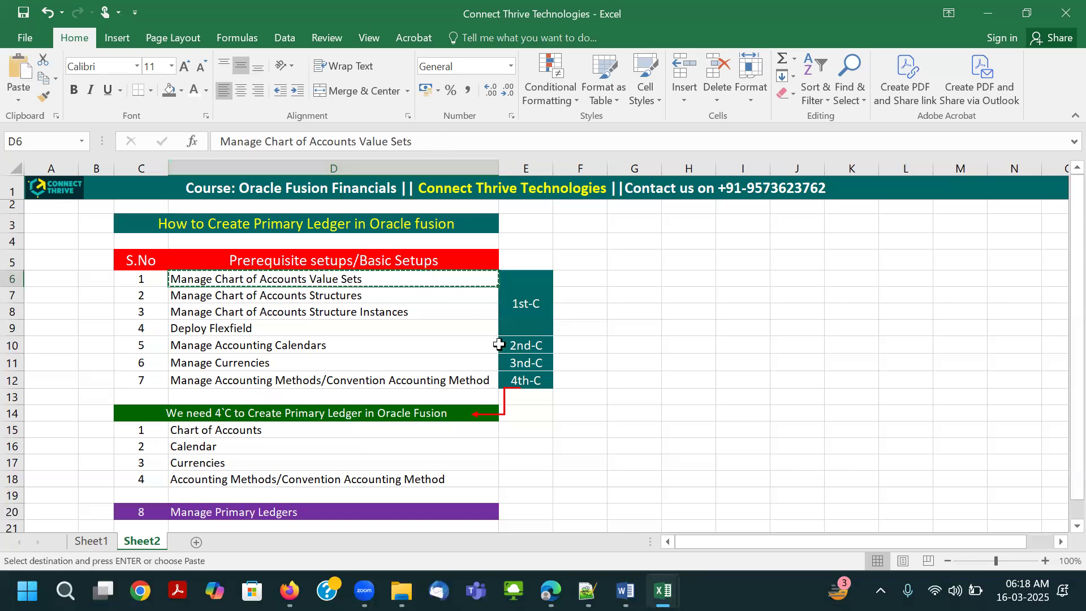
key("alt+Tab")
key("alt+Tab")
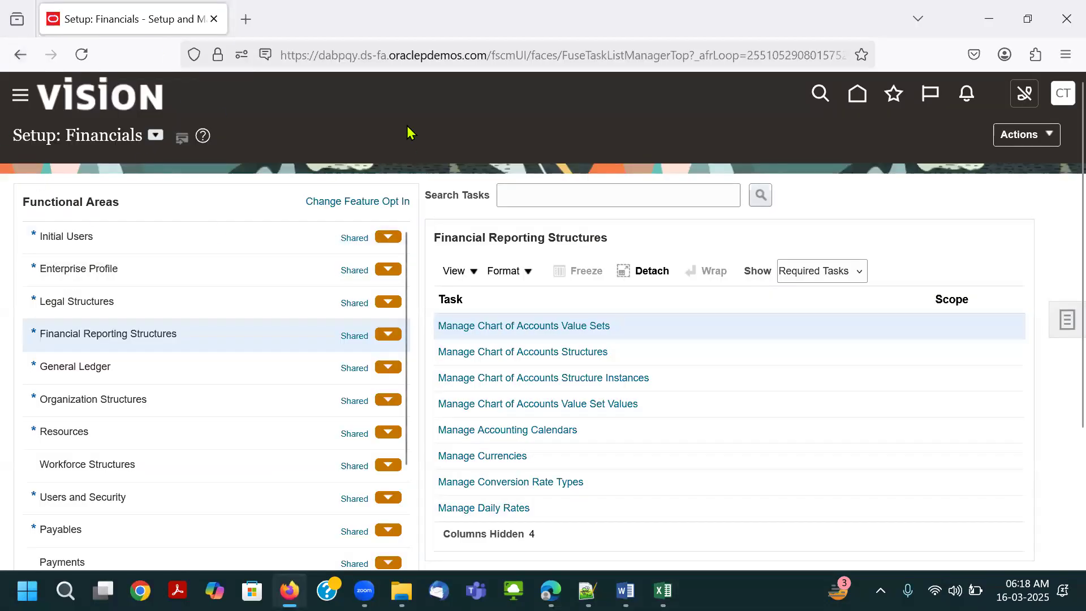
Go from the home page to Setup and Maintenance and show the Financial Reporting Structures tasks.
left_click(860, 93)
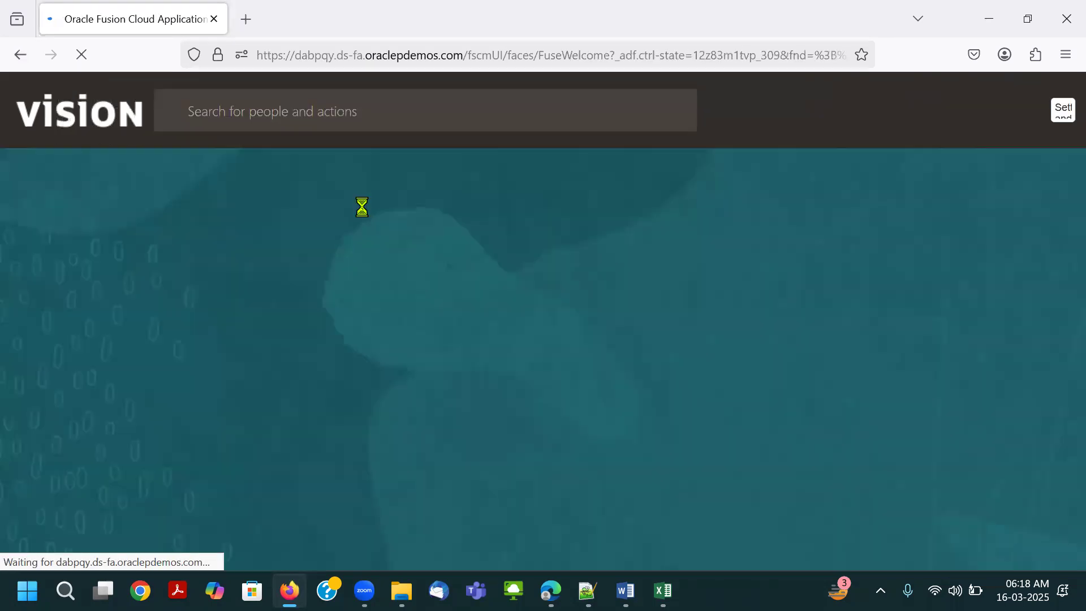
left_click(1062, 112)
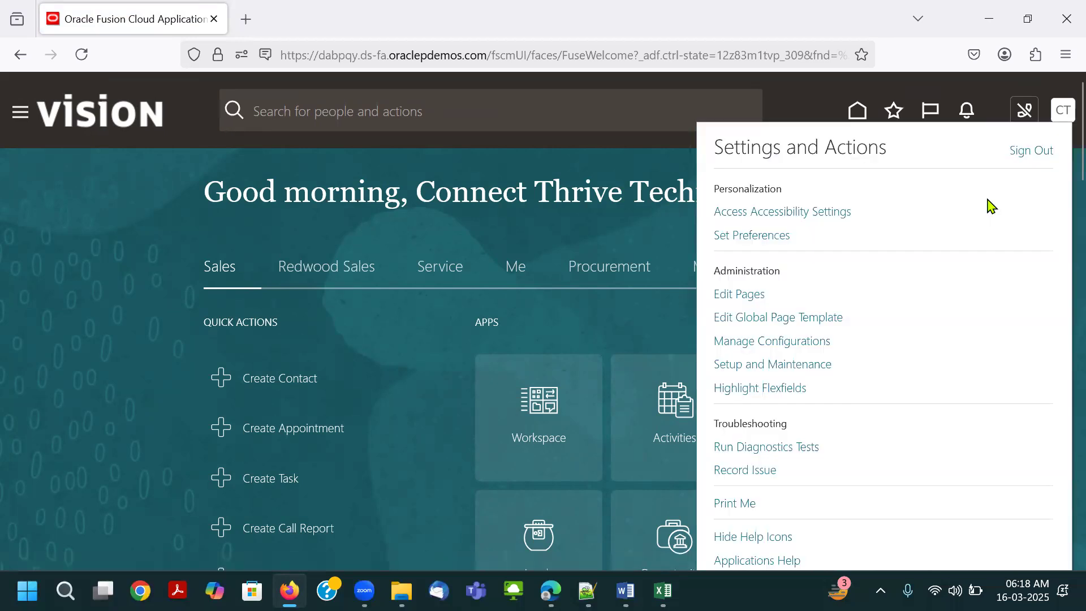
left_click(771, 365)
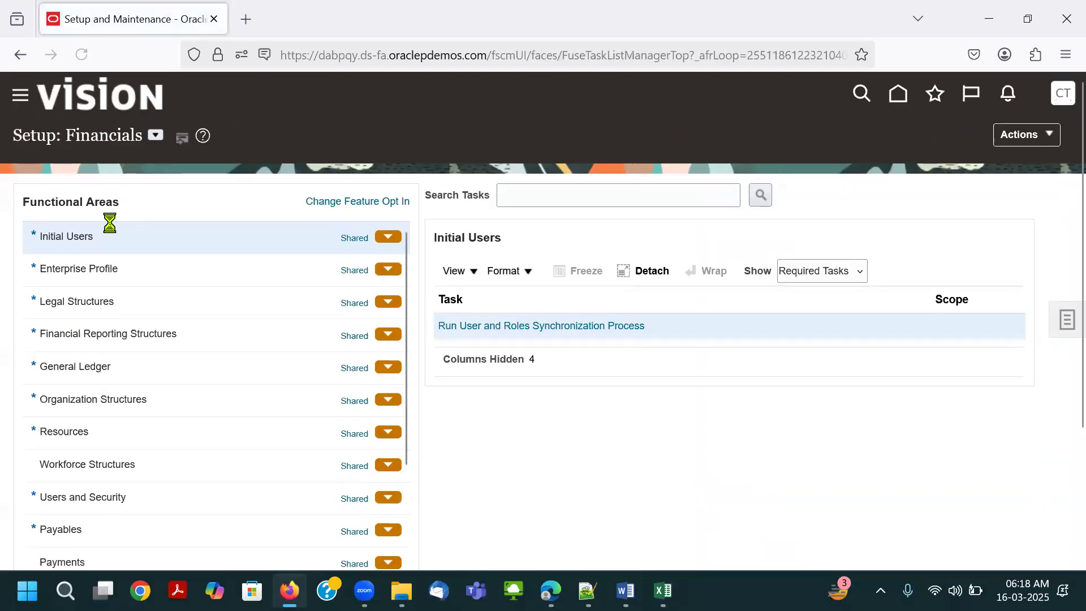
left_click(224, 337)
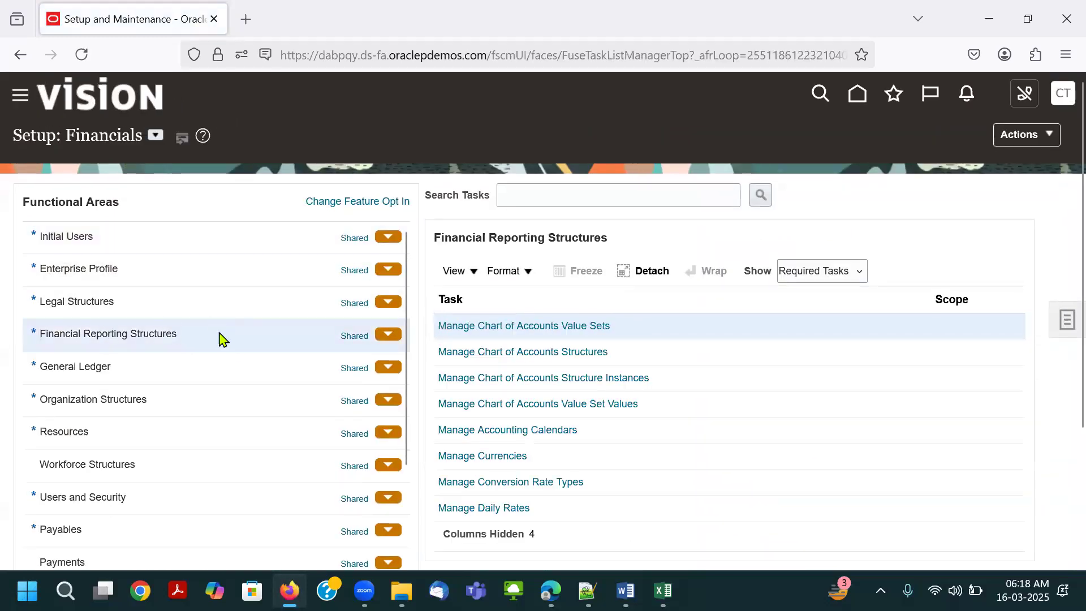
Search the setup tasks for "Manage Chart of Accounts Value Sets" and open that task.
left_click(550, 197)
key("ctrl+v")
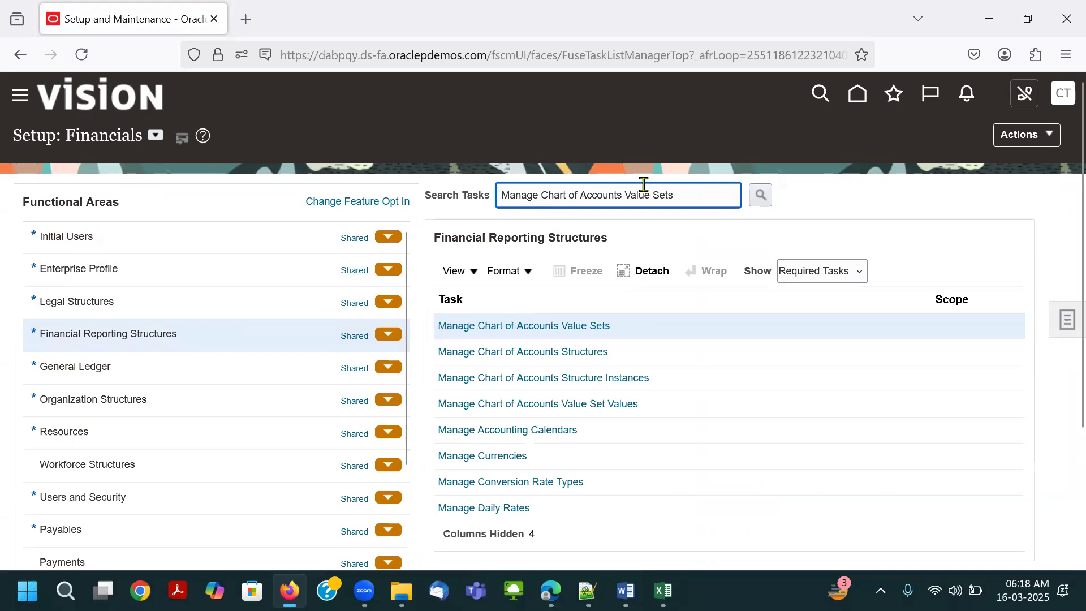
left_click(770, 199)
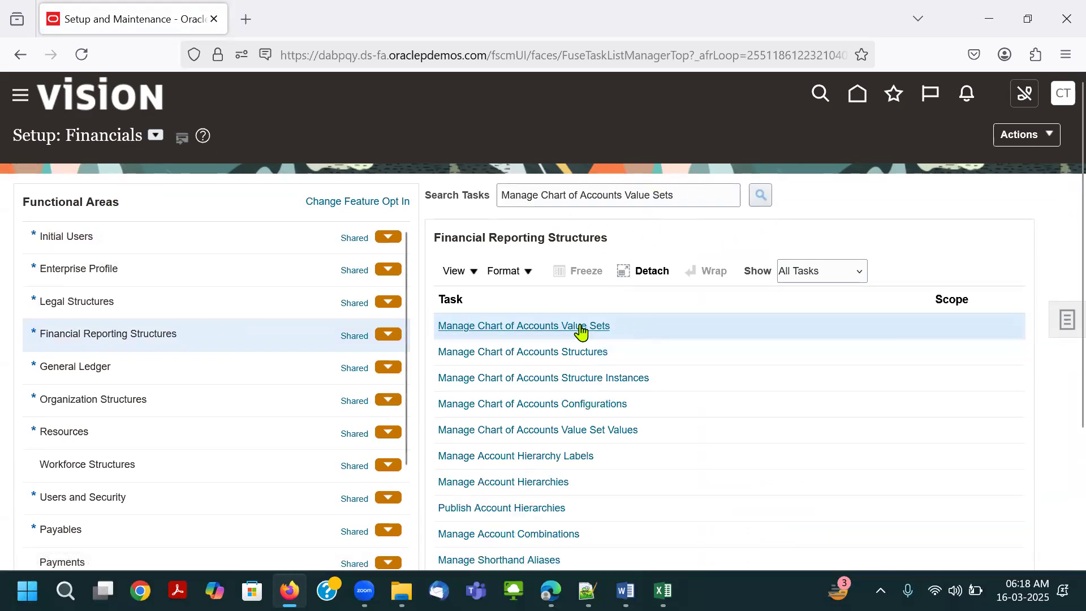
left_click(527, 328)
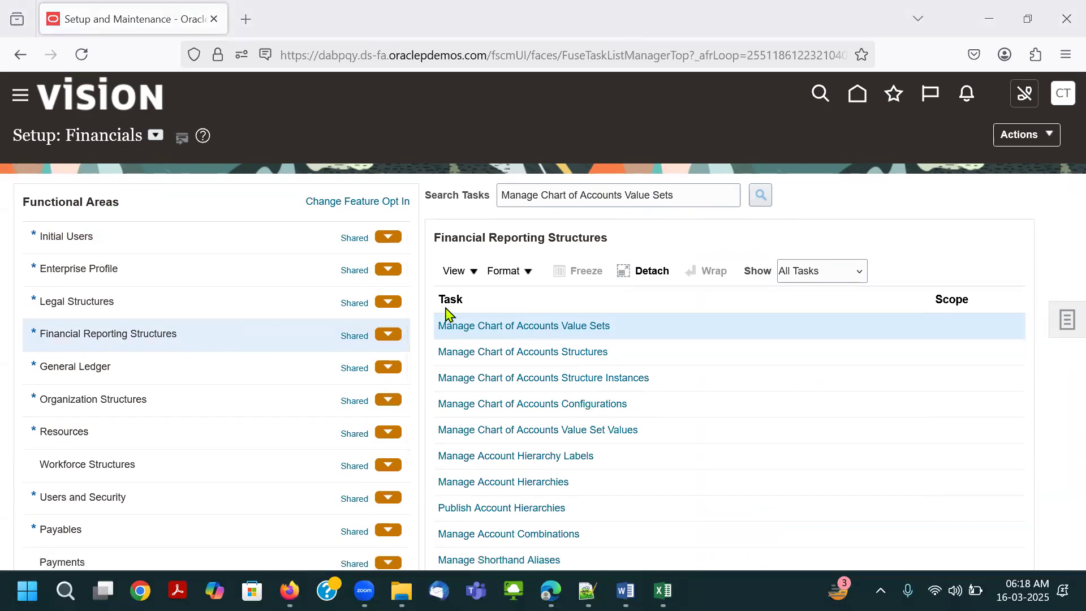
left_click_drag(425, 314, 620, 339)
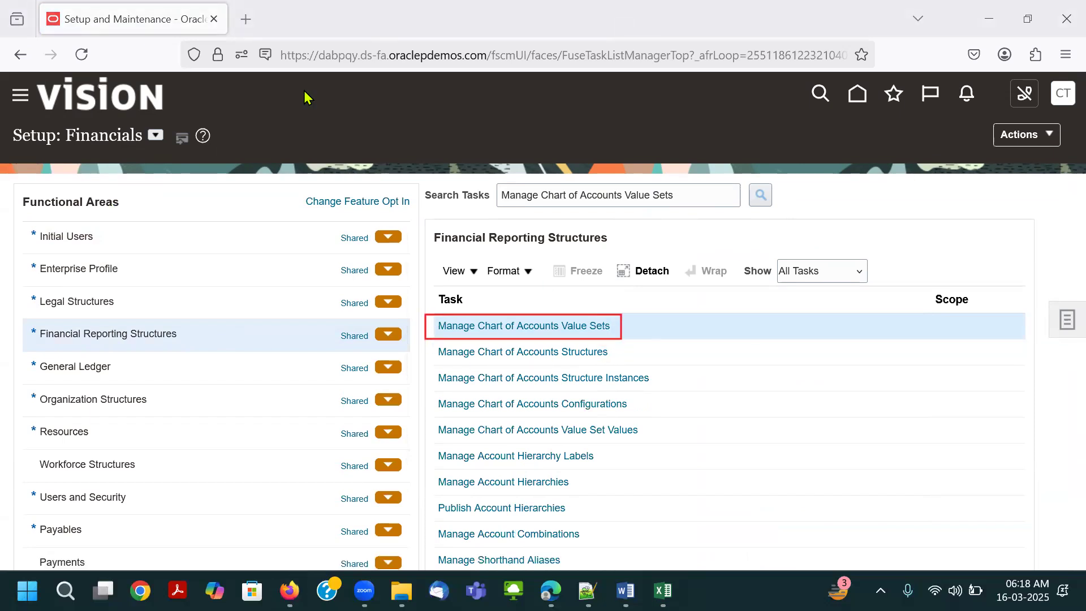
left_click(499, 336)
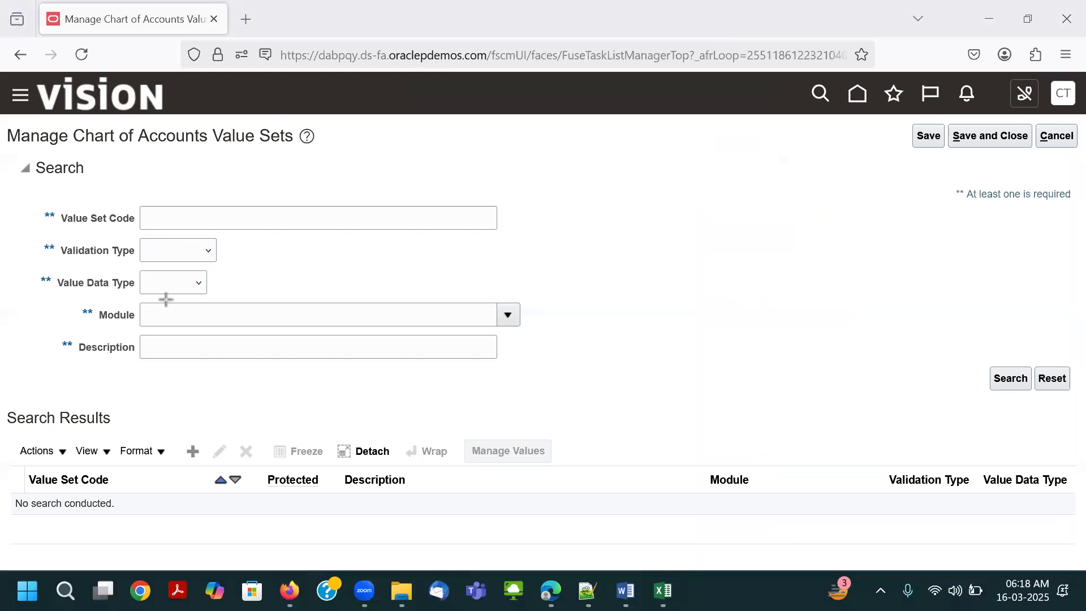
Start creating a new chart of accounts value set.
left_click_drag(182, 438, 205, 462)
left_click(193, 453)
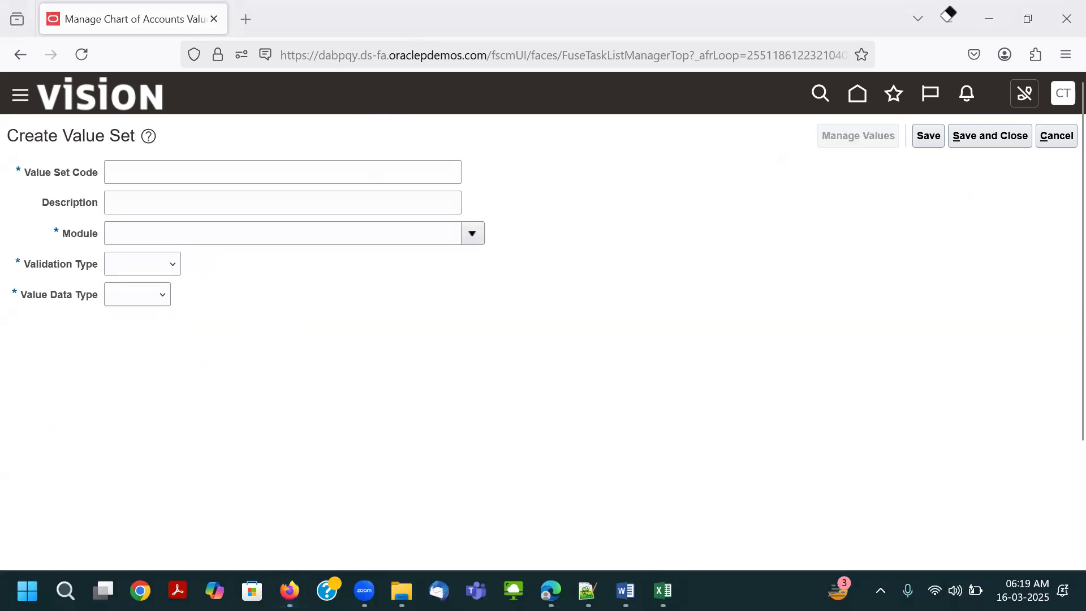
left_click(133, 166)
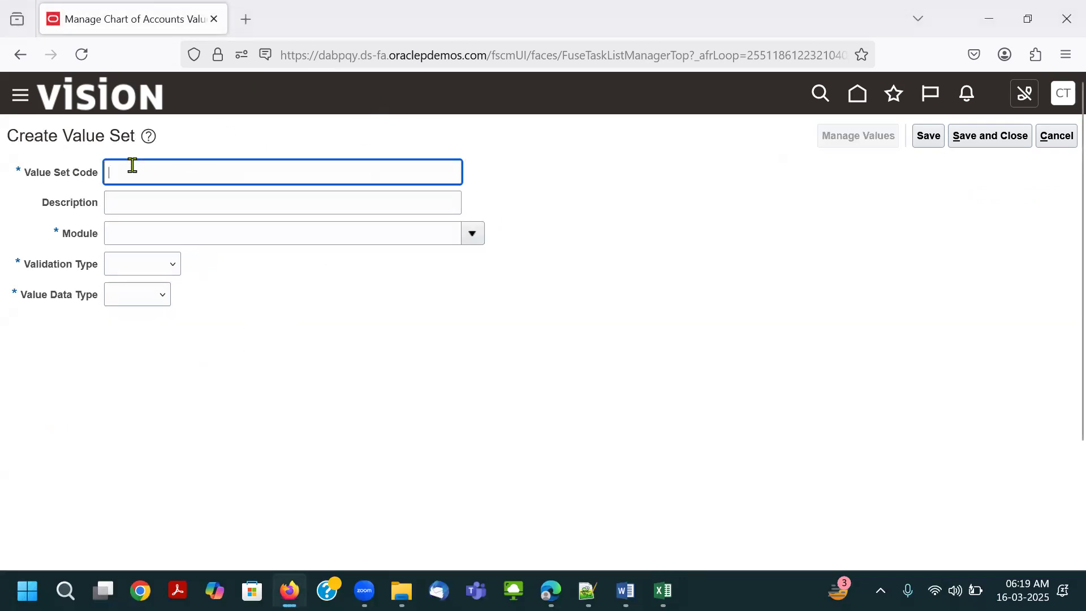
left_click(134, 203)
Switch to the Excel class notes workbook, copy "John Deere Company Code" from the value set codes, and return to the Firefox form.
key("alt+Tab")
key("Tab")
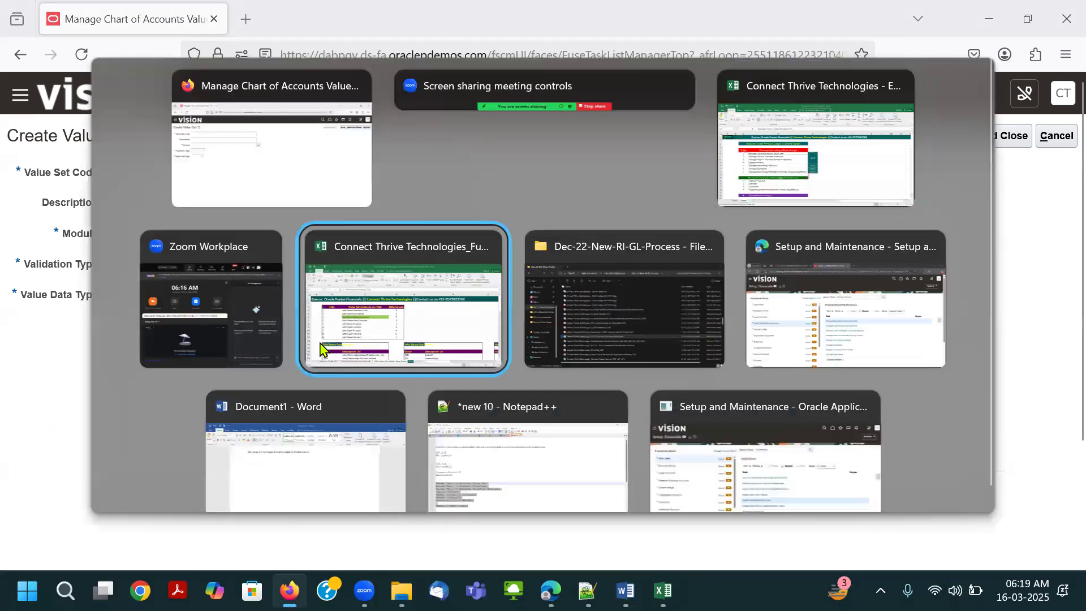
left_click(320, 347)
left_click(260, 270)
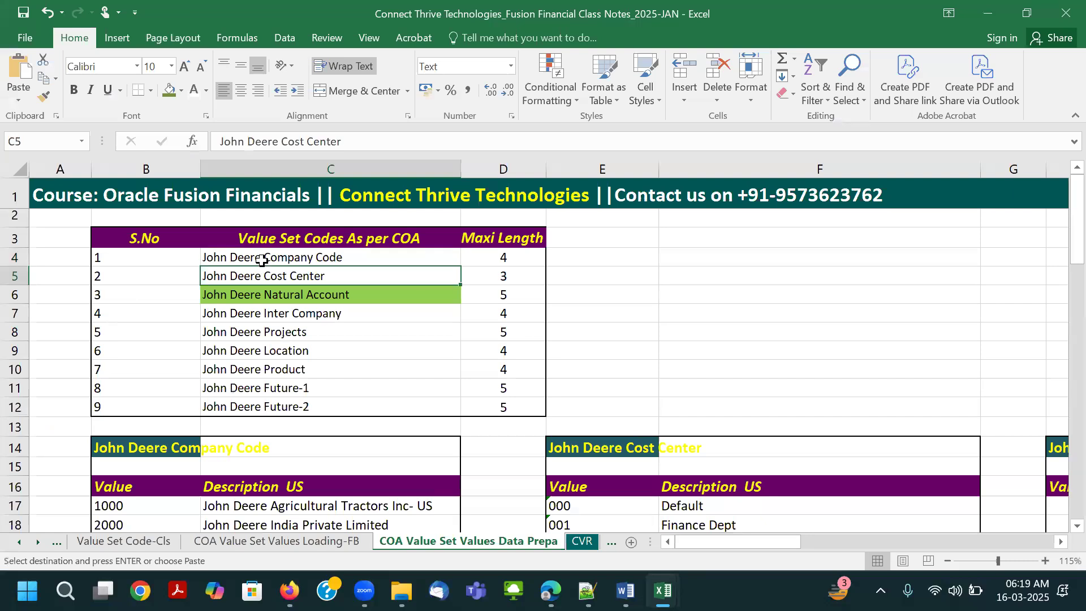
left_click(261, 260)
left_click_drag(218, 141, 389, 222)
key("ctrl+c")
key("Escape")
key("alt+Tab")
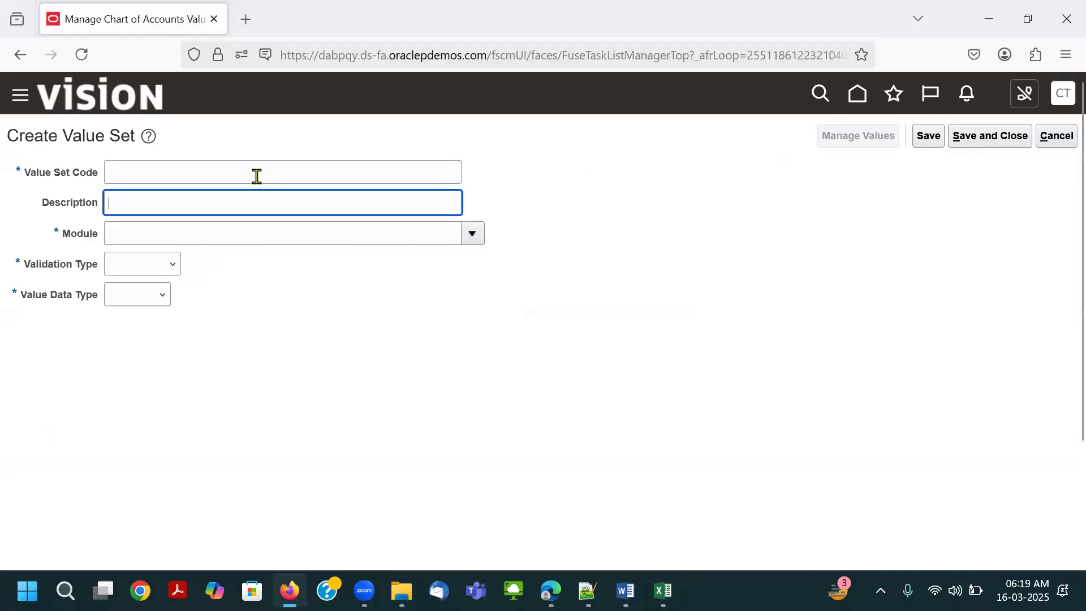
Enter "John Deere Company Code" as both the value set code and the description.
left_click(257, 176)
key("ctrl+v")
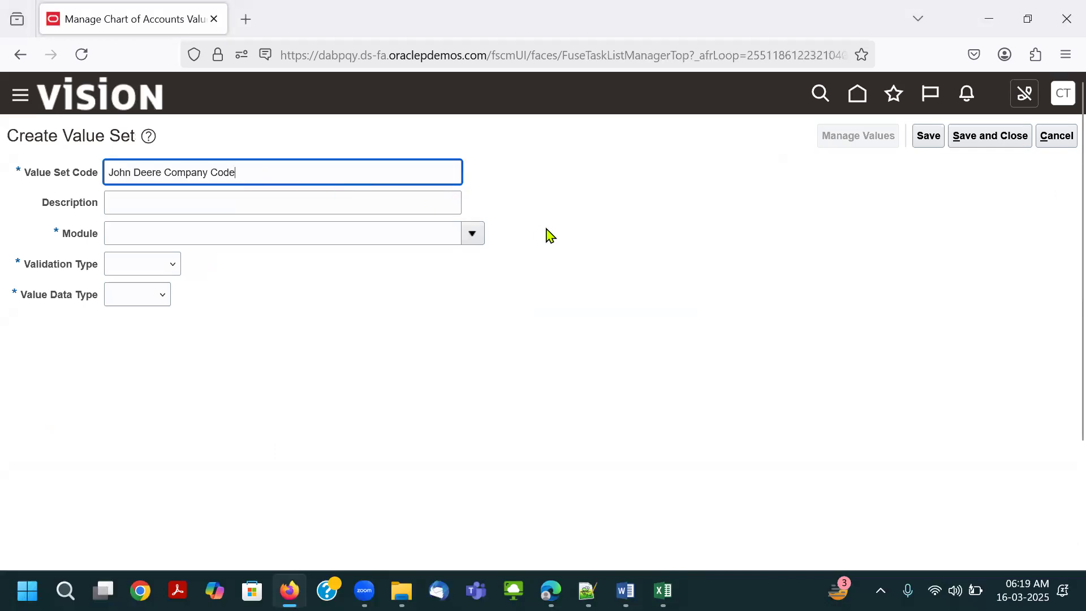
key("Tab")
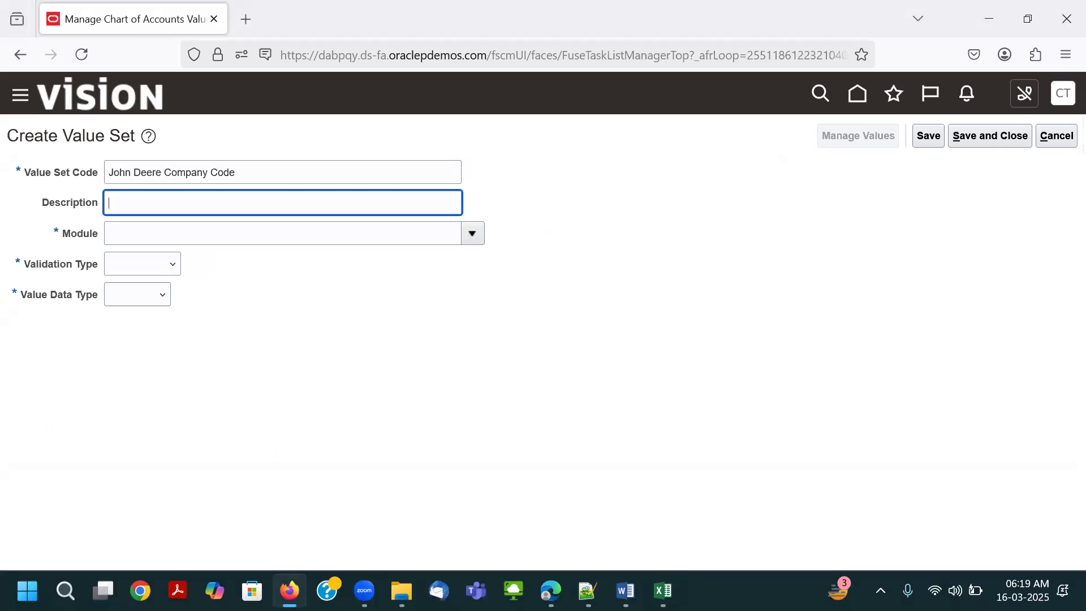
key("ctrl+v")
Set the value set's module to General Ledger and its validation type to Independent.
left_click(453, 232)
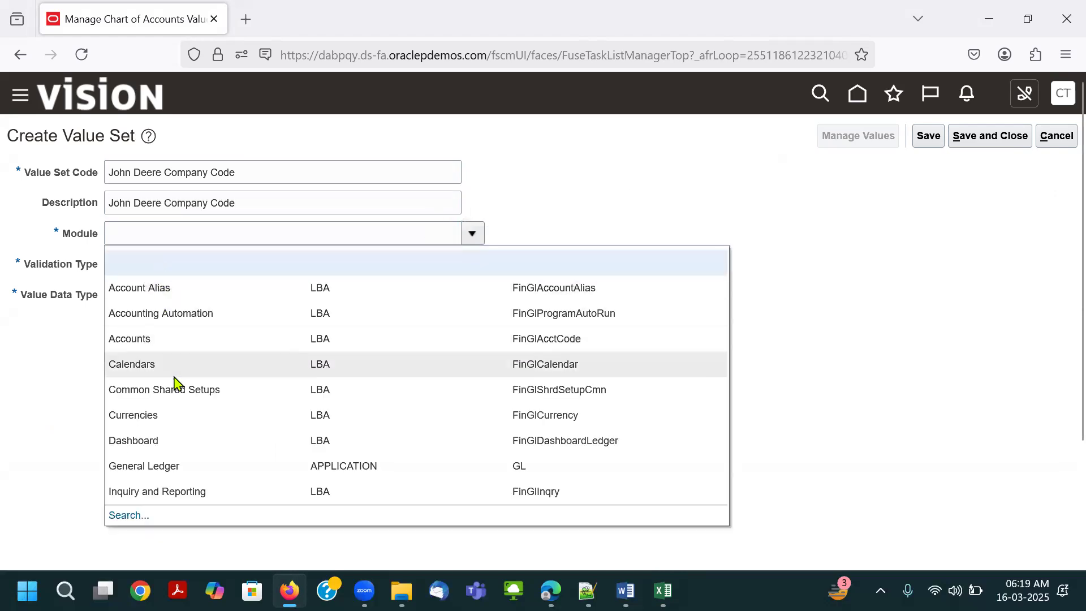
left_click(190, 467)
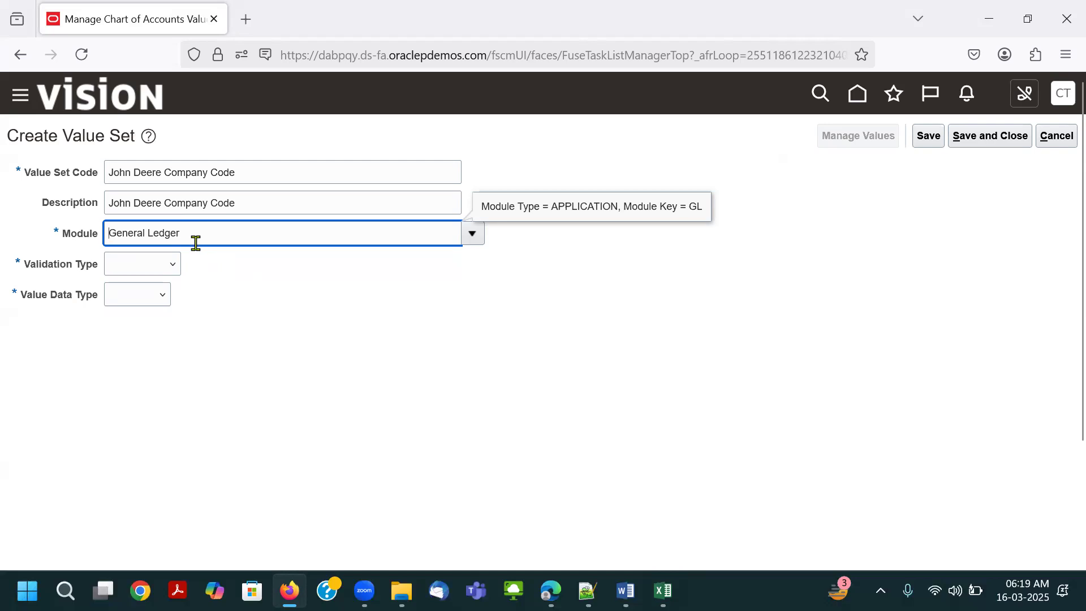
left_click(148, 266)
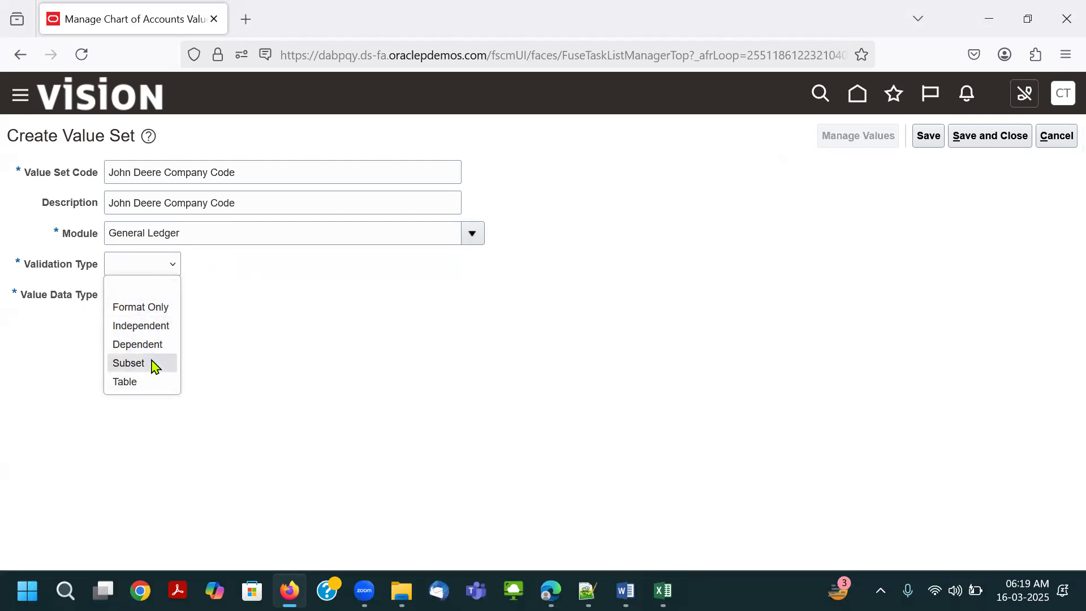
left_click(150, 325)
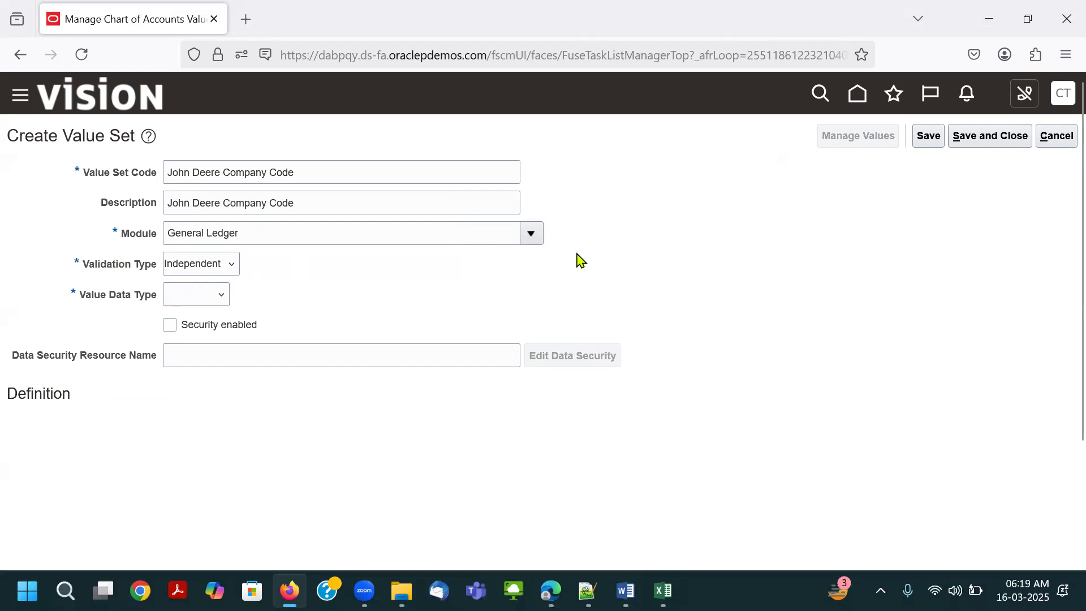
left_click_drag(340, 177, 22, 192)
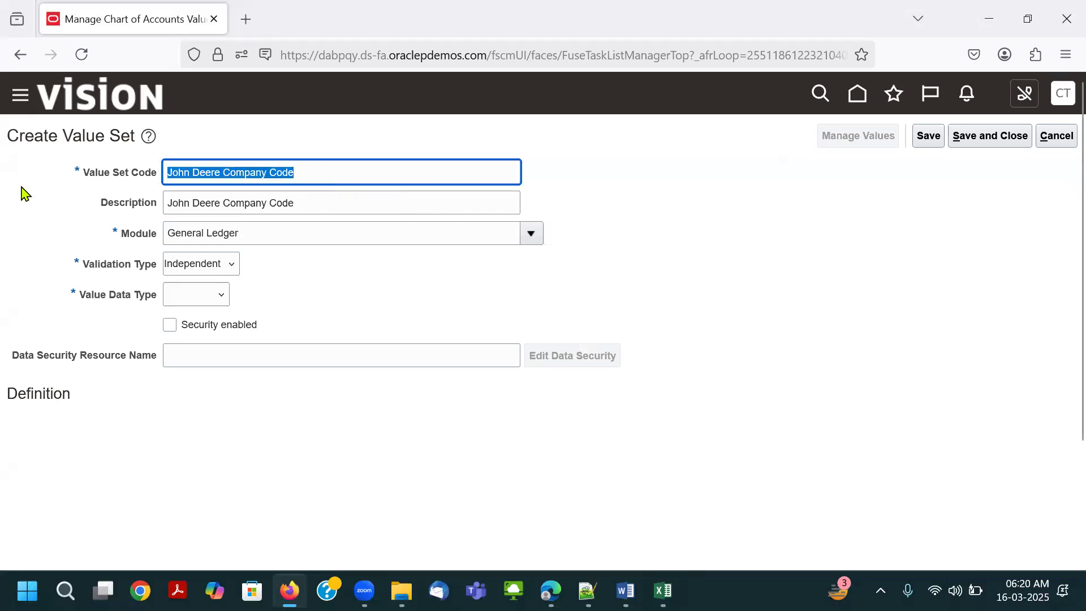
left_click(209, 266)
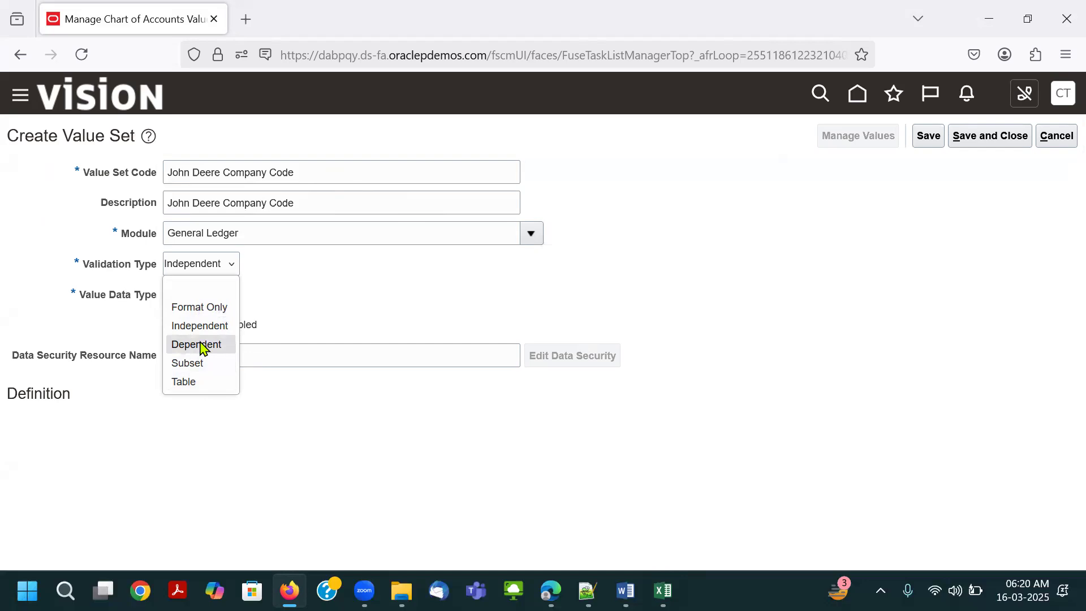
left_click(338, 297)
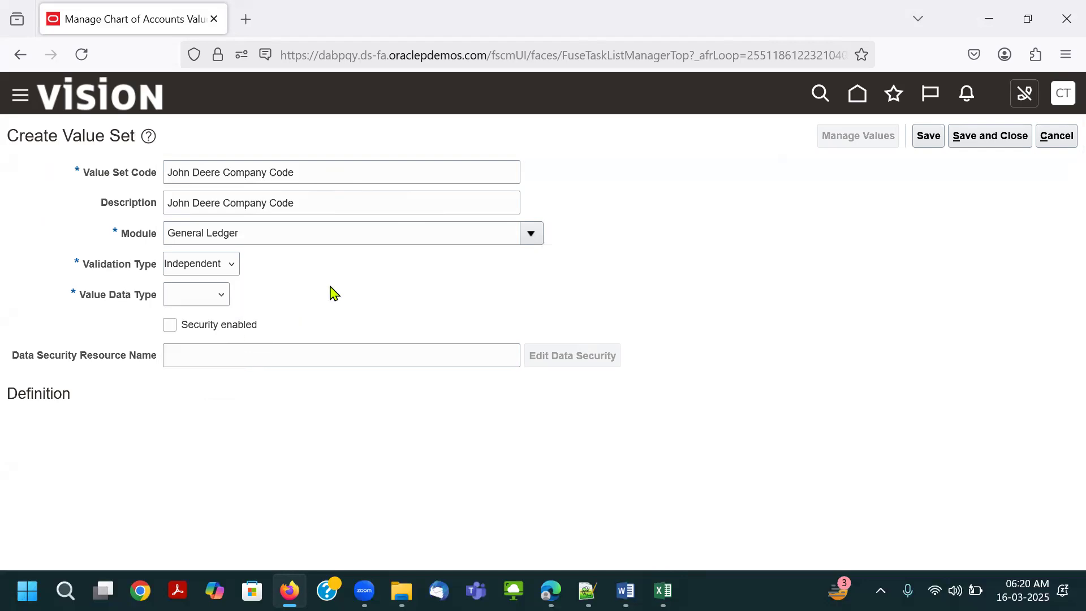
Set the value data type of the John Deere Company Code value set to Character.
left_click(204, 300)
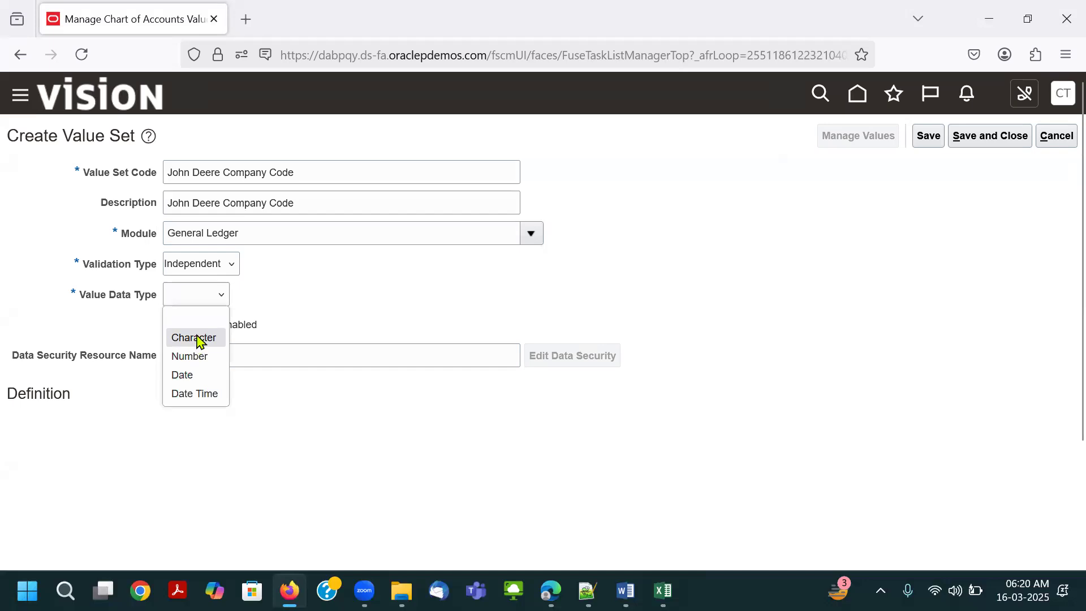
left_click(196, 338)
left_click(220, 303)
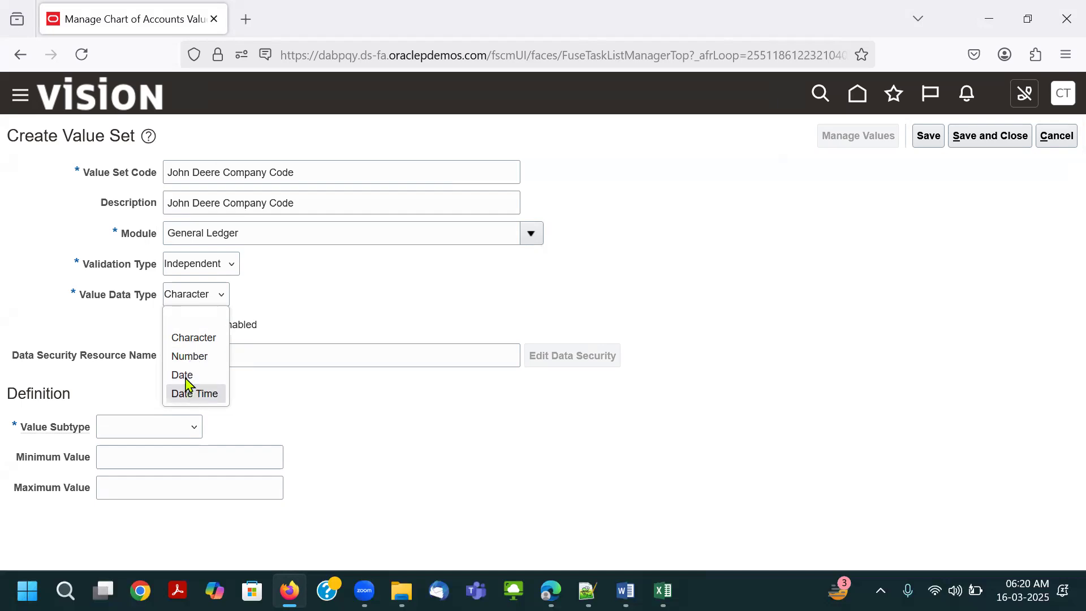
left_click(183, 339)
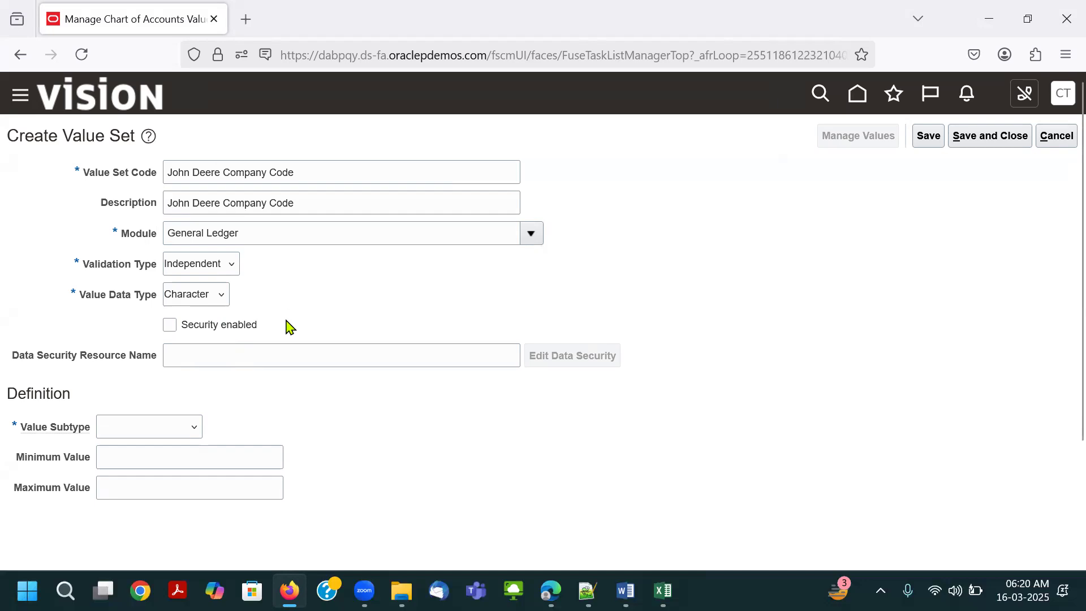
left_click_drag(262, 334, 184, 335)
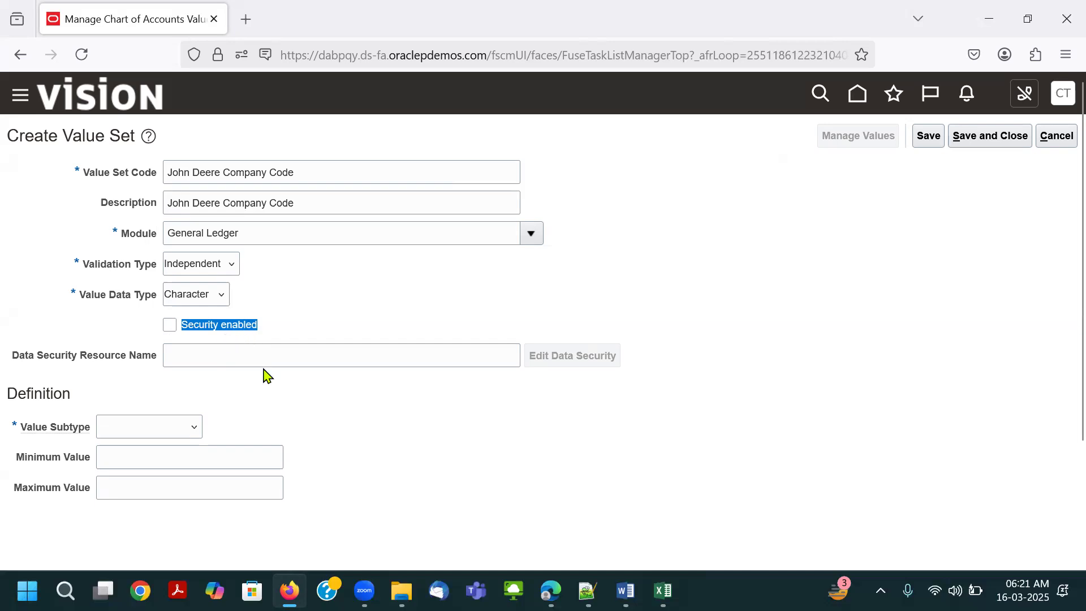
Set the value subtype to Text with a maximum length of 4 for the company code value set.
left_click(129, 428)
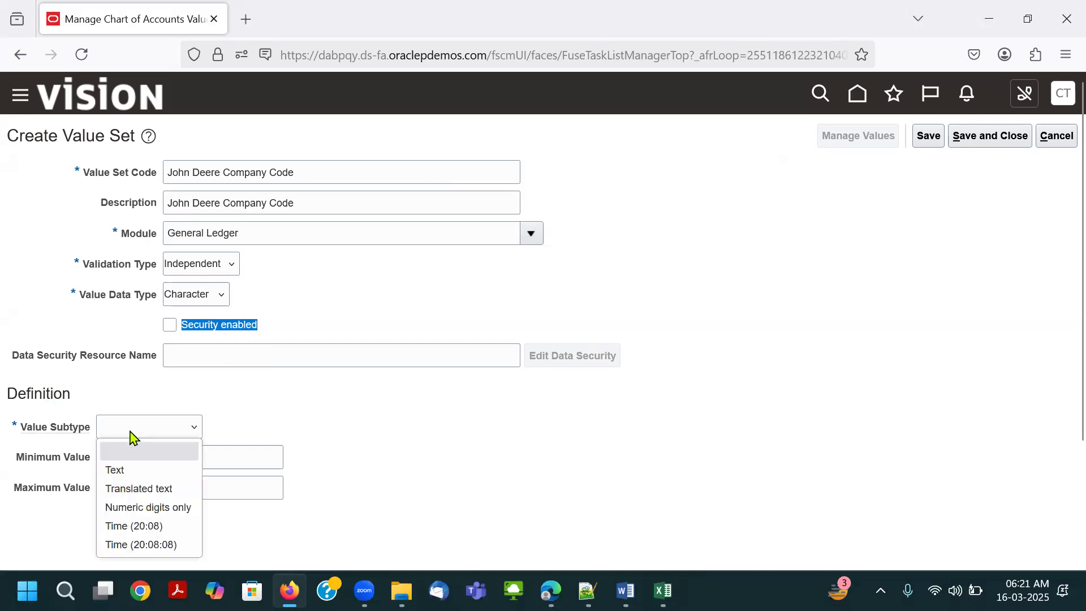
left_click(136, 473)
left_click(130, 458)
type("4")
left_click(358, 460)
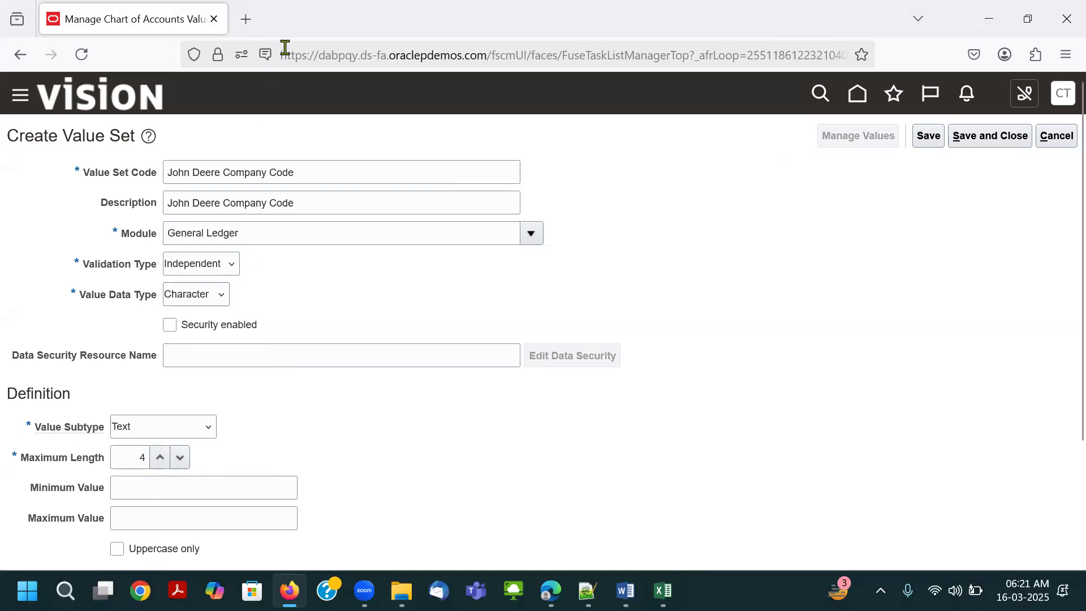
left_click(700, 317)
type("US100")
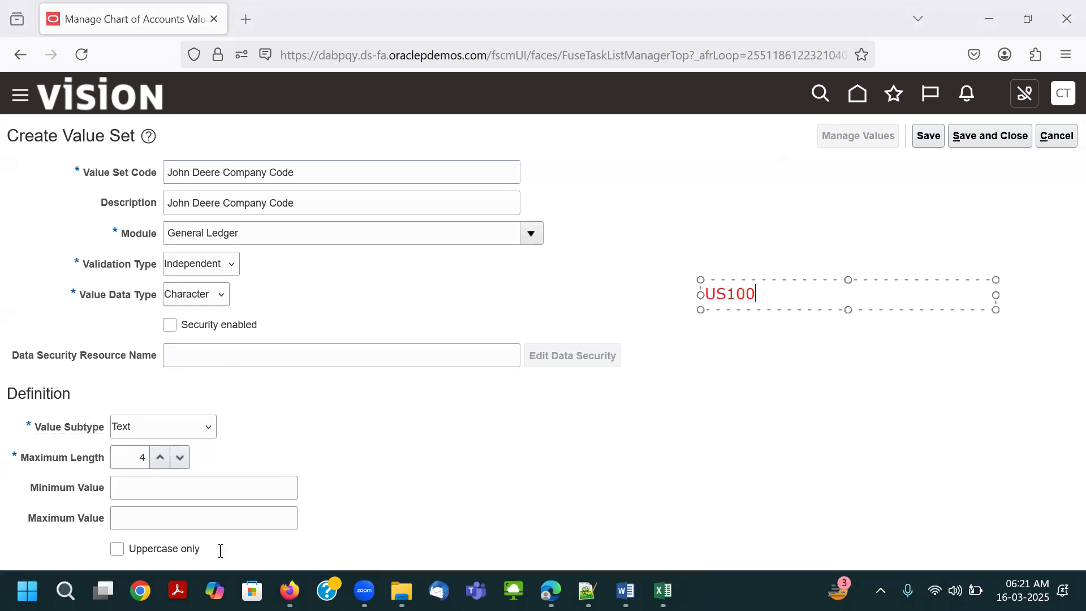
left_click(126, 551)
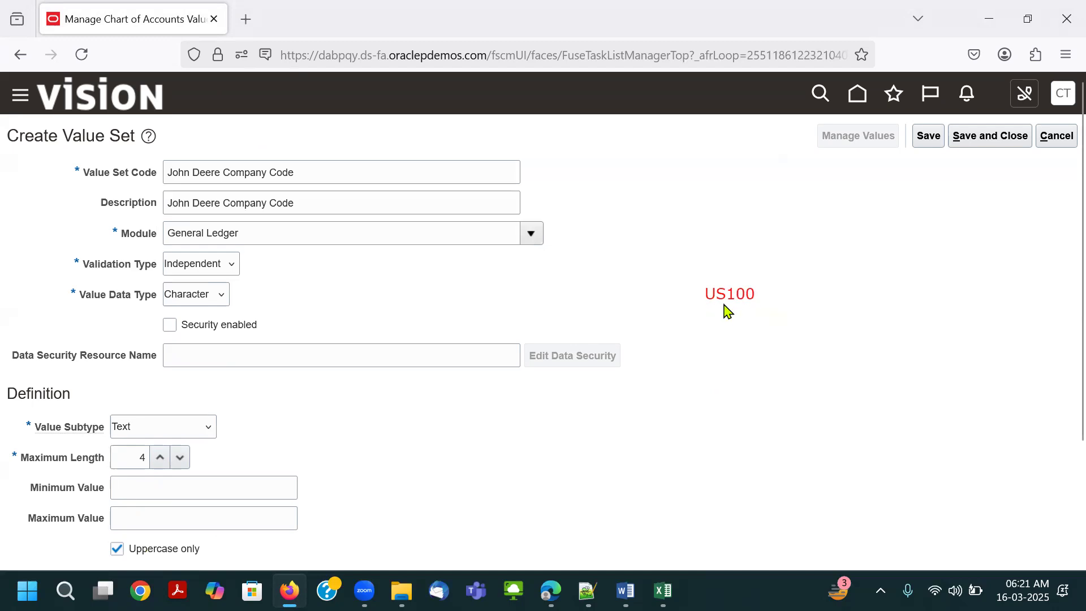
left_click(142, 551)
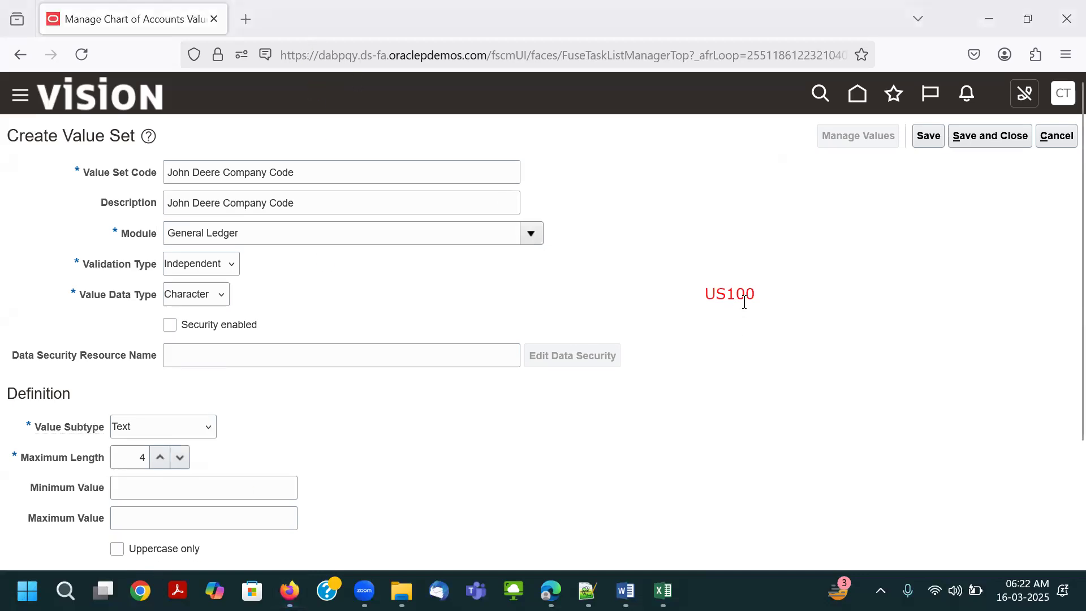
left_click(728, 287)
left_click(493, 50)
left_click(749, 301)
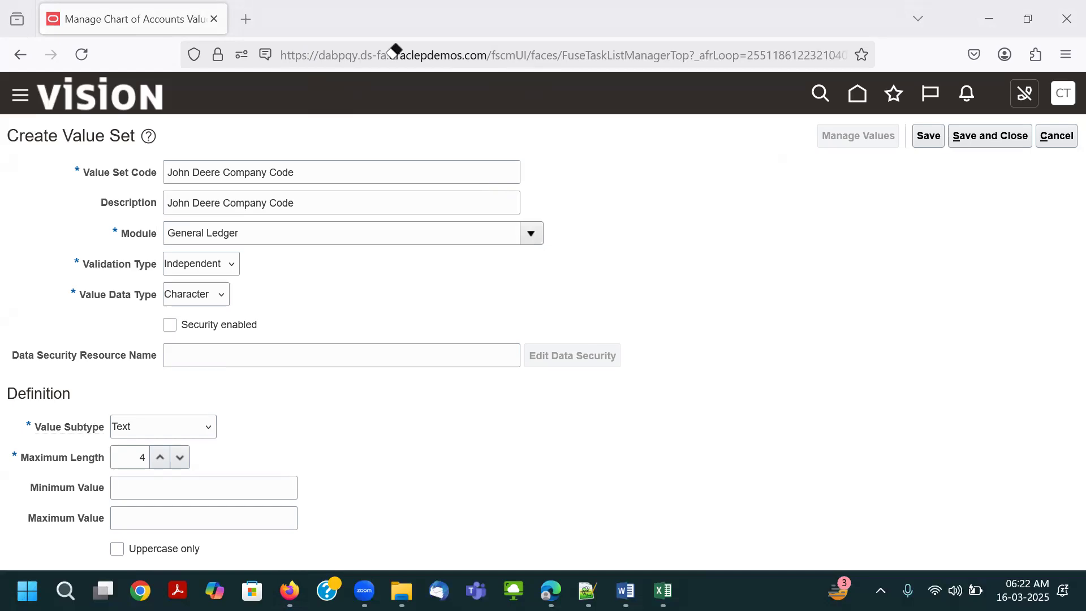
left_click(709, 308)
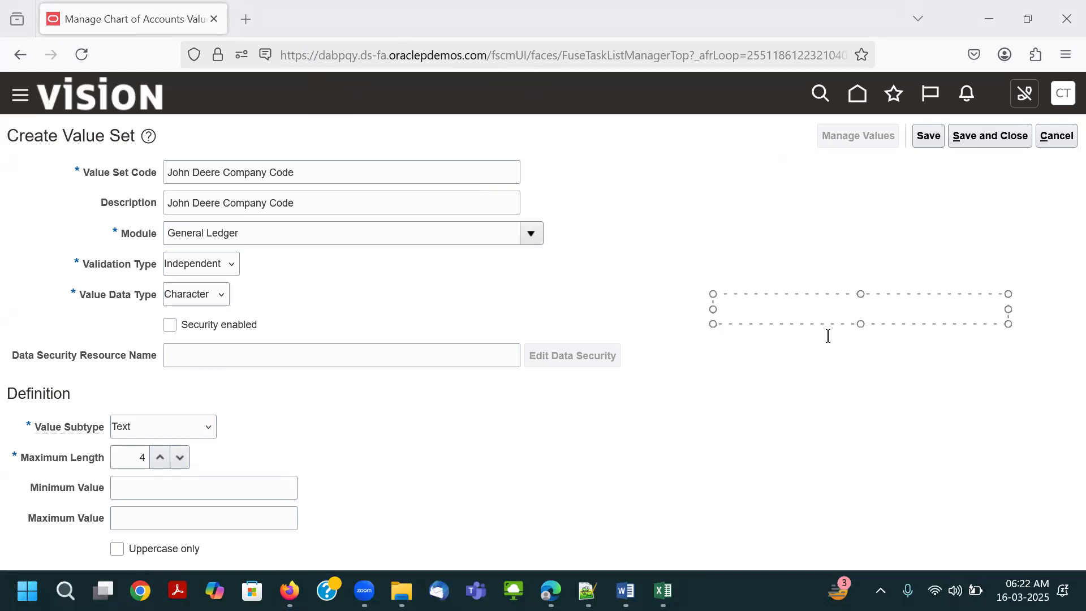
type("us100")
left_click(117, 549)
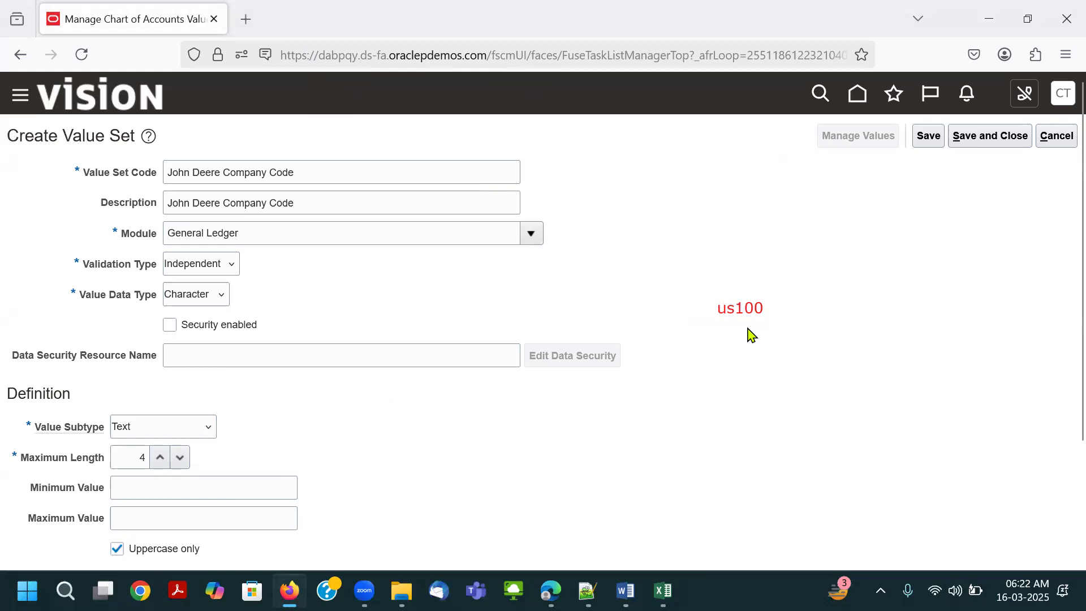
left_click(605, 174)
left_click_drag(759, 295, 691, 327)
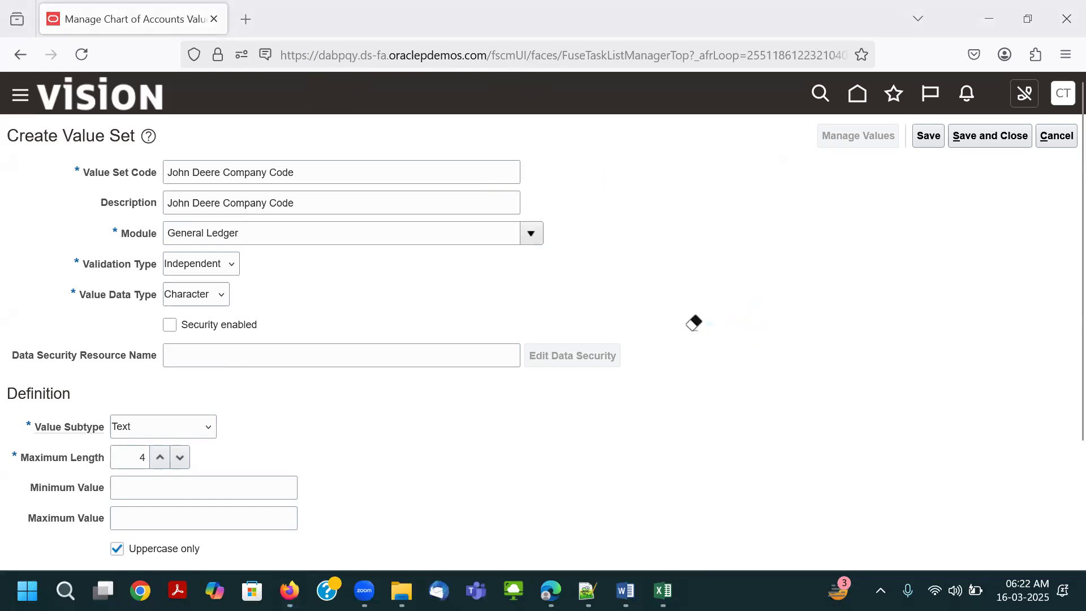
left_click(166, 557)
left_click(355, 178)
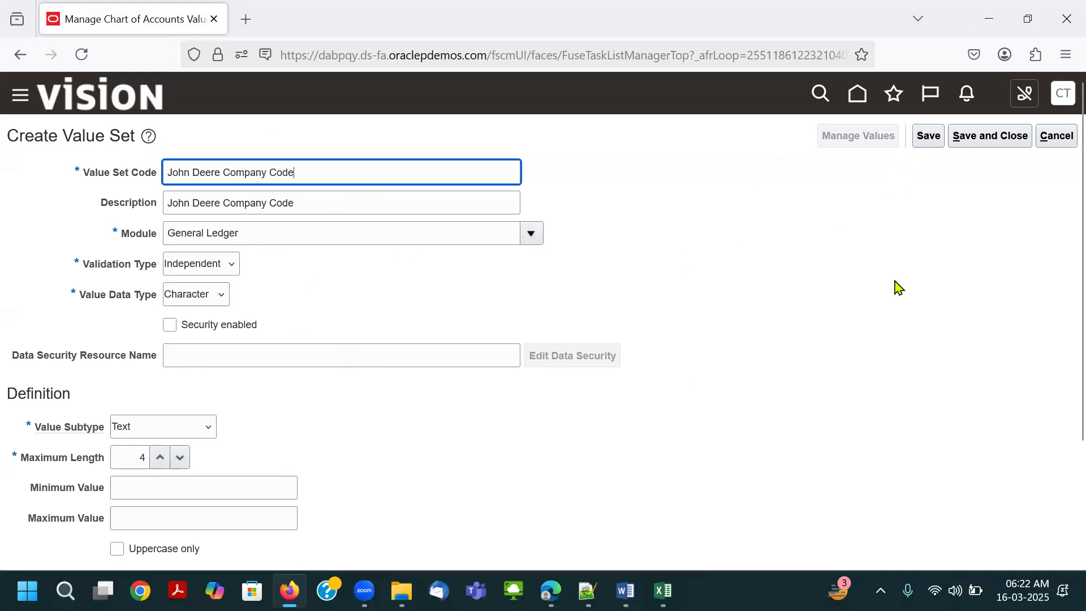
Check the value set codes in the Excel class notes, return to Firefox, and save and close the John Deere Company Code value set.
key("alt+Tab")
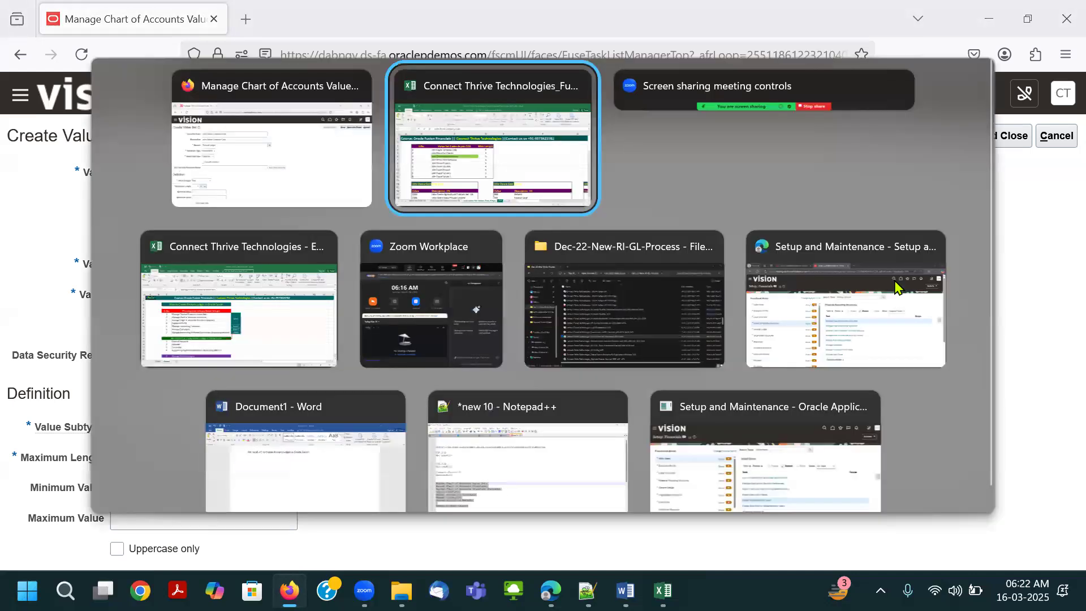
left_click_drag(276, 257, 277, 407)
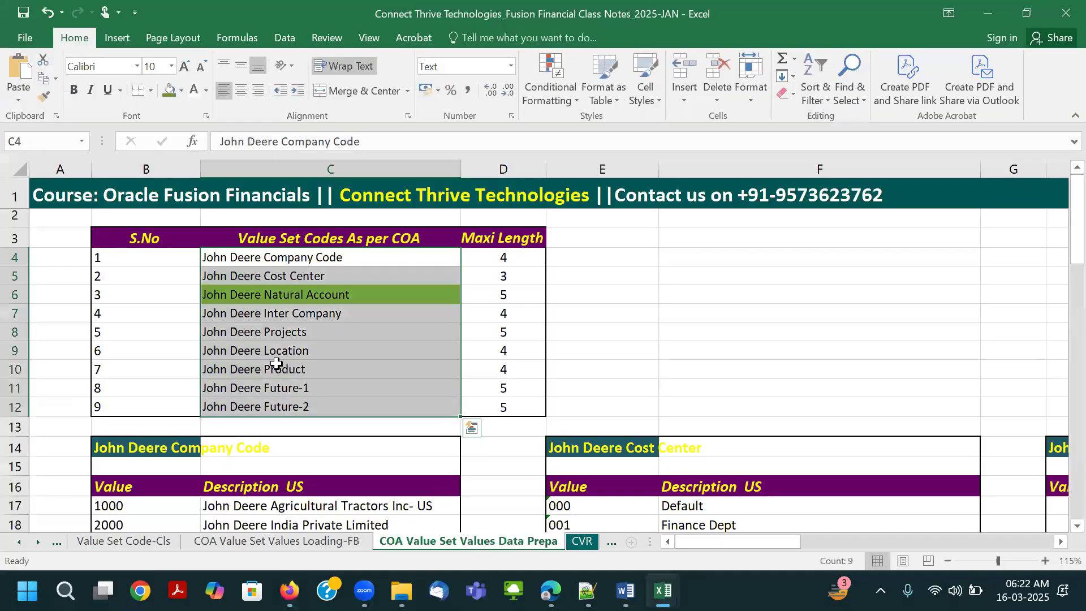
key("alt+Tab")
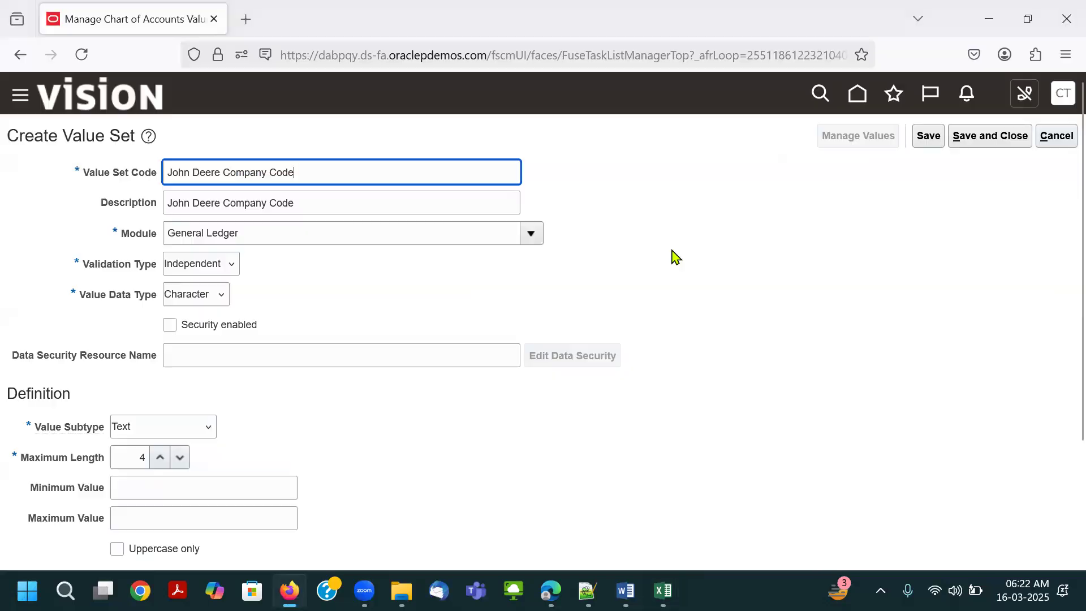
left_click(928, 136)
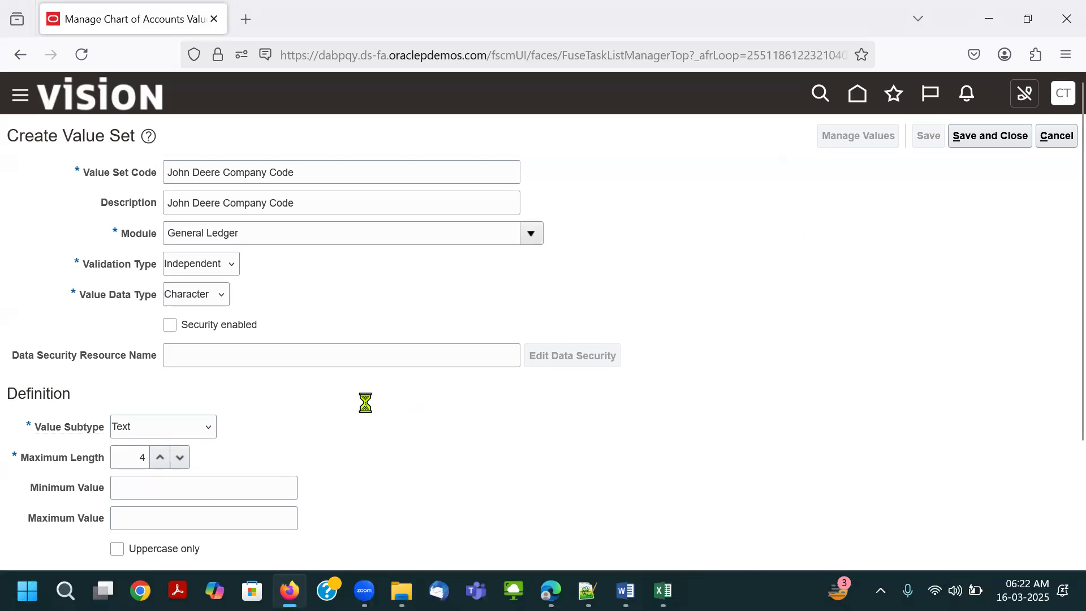
left_click(989, 137)
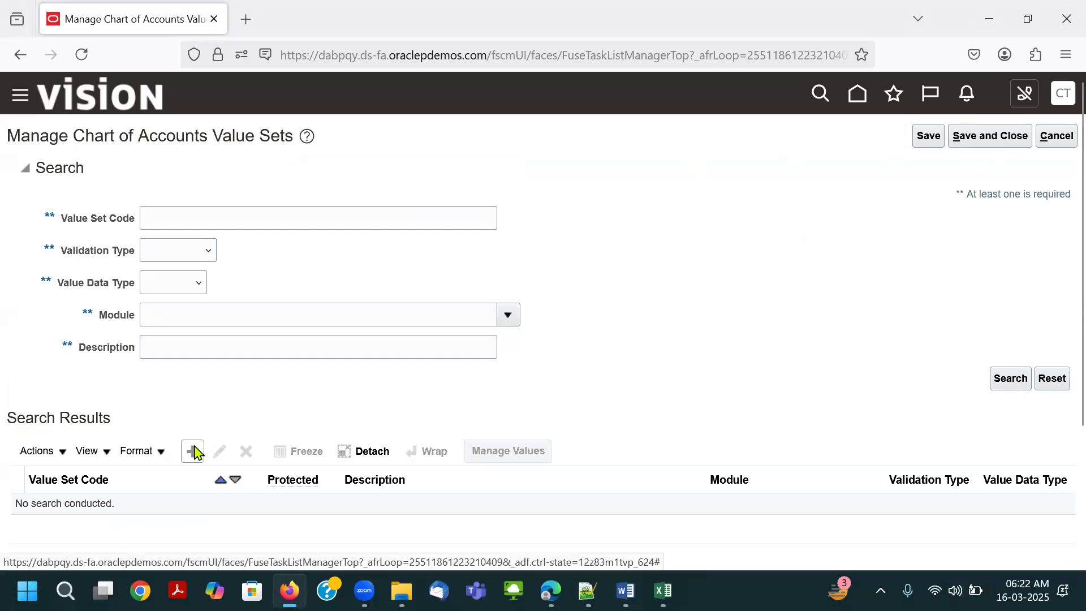
Create another value set, copying "John Deere Cost Center" from the Excel class notes into its value set code and description in Firefox.
key("alt+Tab")
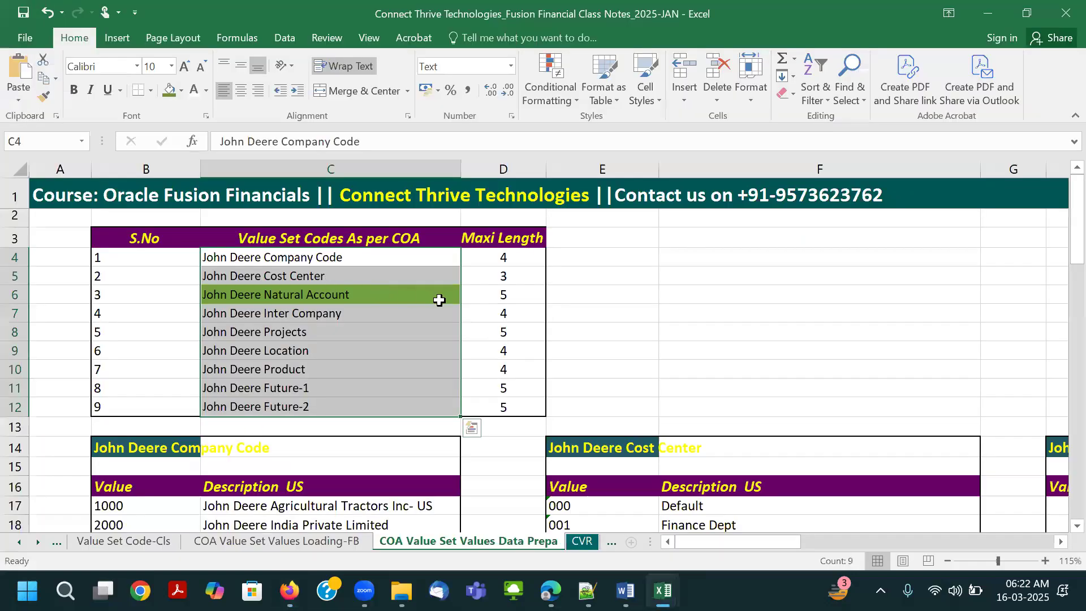
key("Down")
key("ctrl+c")
key("alt+Tab")
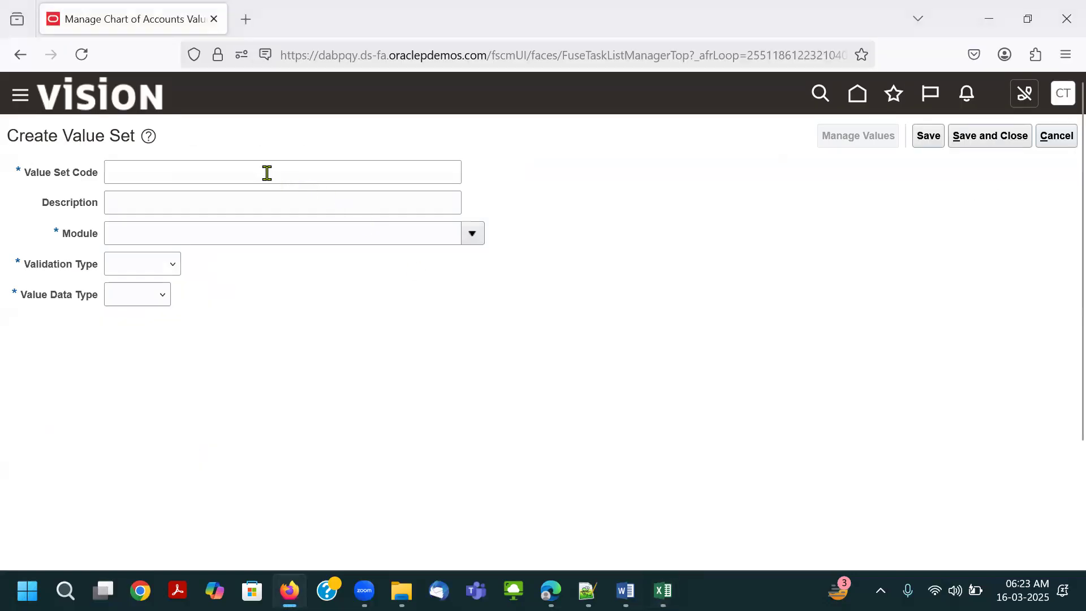
left_click(266, 173)
key("ctrl+v")
key("Tab")
key("ctrl+v")
Set the cost center value set's module to General Ledger, validation type to Independent and value data type to Character.
left_click(472, 234)
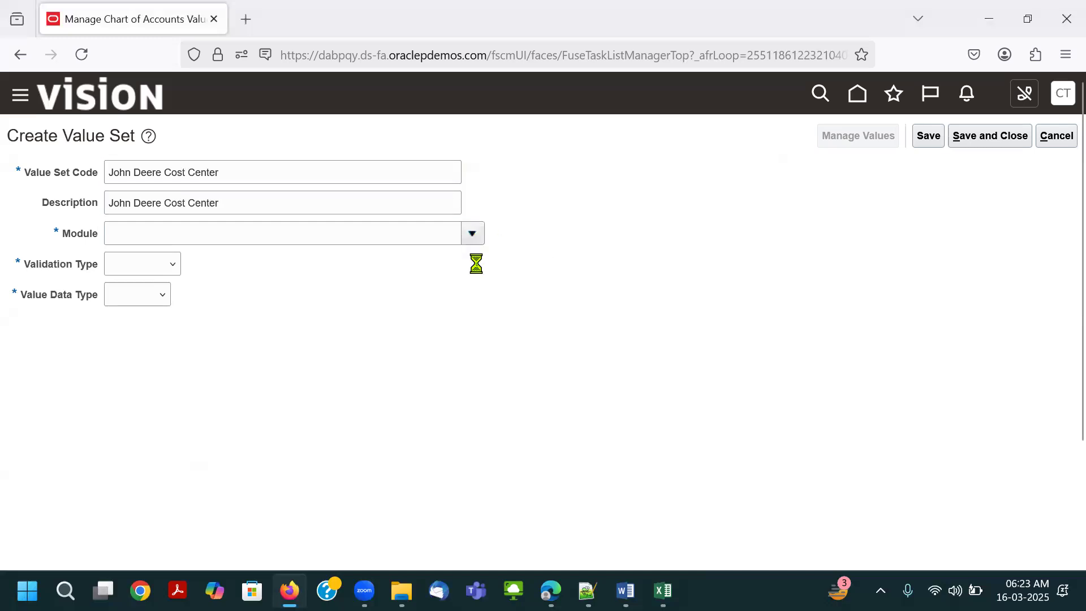
left_click(218, 301)
left_click(165, 271)
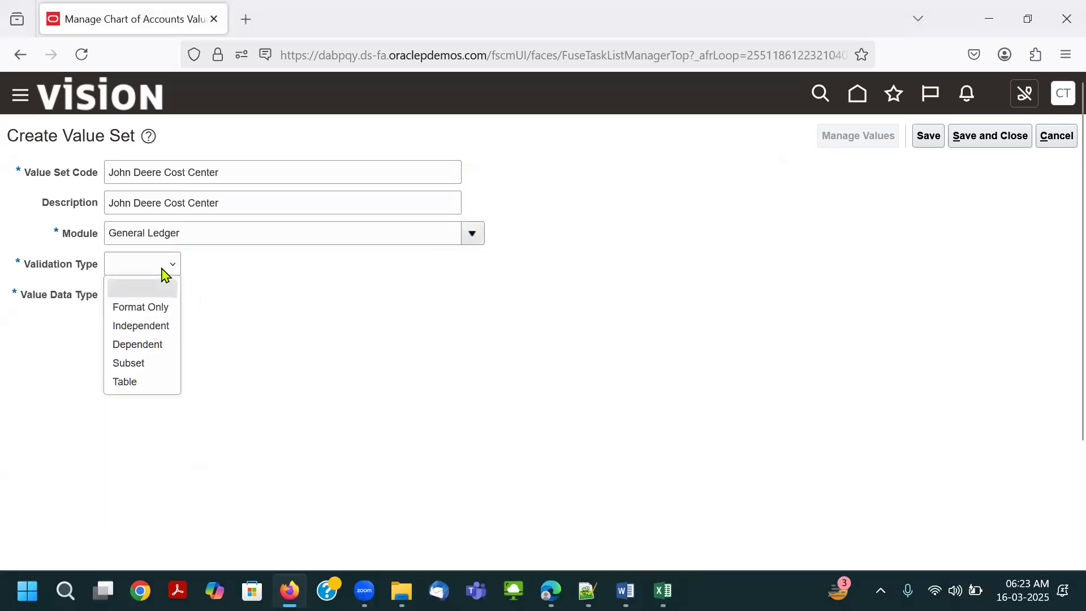
left_click(160, 325)
left_click(182, 299)
left_click(184, 338)
Give the cost center value set the Text subtype and a maximum length of 3, and save and close it.
left_click(136, 425)
left_click(134, 467)
left_click(114, 462)
type("3")
left_click(827, 347)
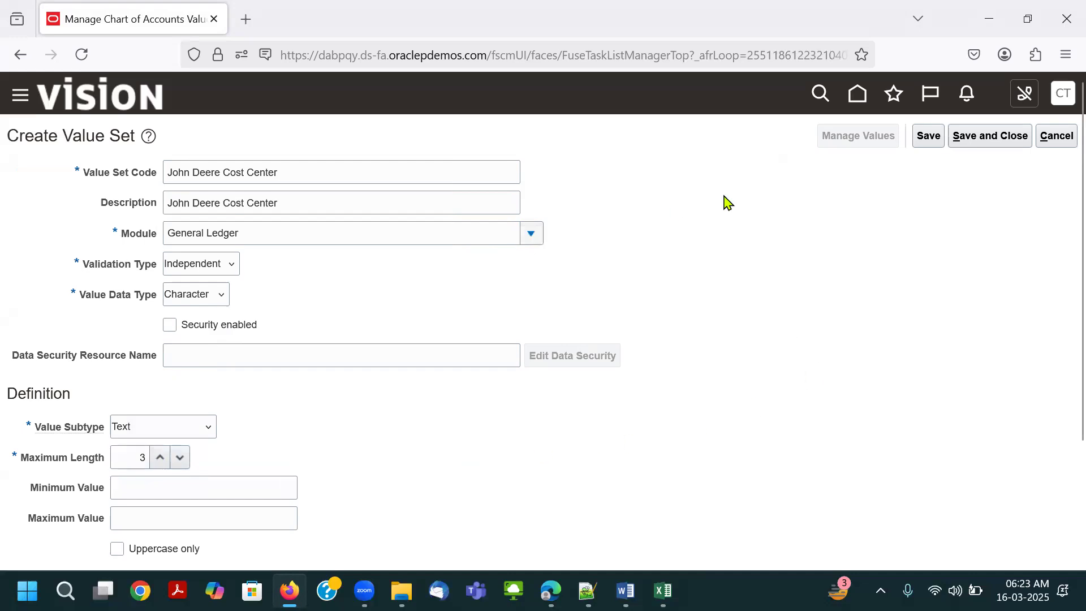
left_click(930, 138)
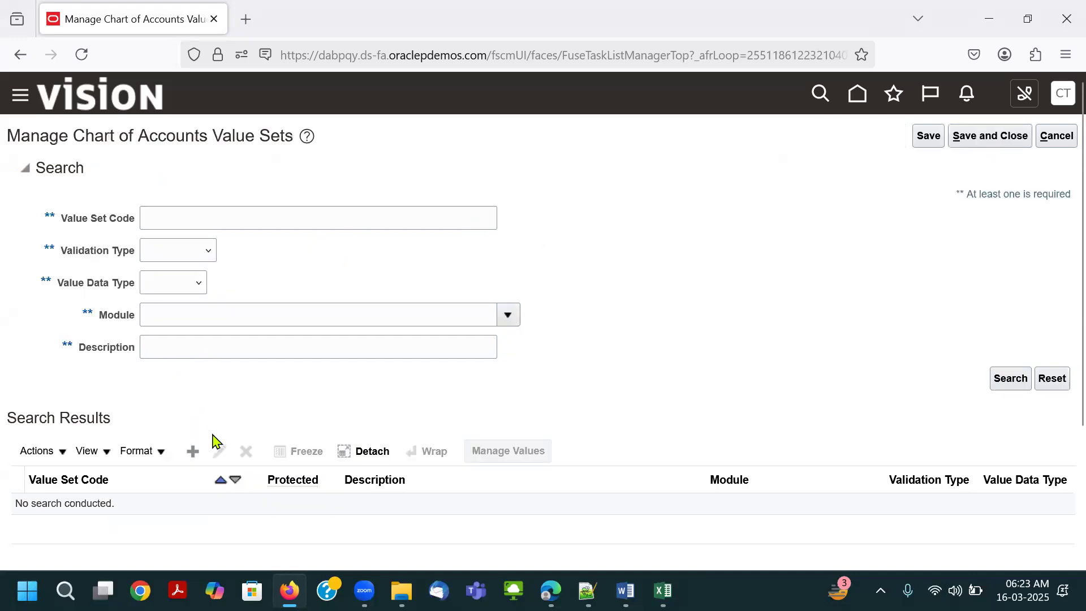
Create another value set, copying "John Deere Natural Account" from the Excel class notes into its value set code and description in Firefox.
key("alt+Tab")
left_click(358, 294)
key("ctrl+c")
key("alt+Tab")
left_click(181, 167)
key("ctrl+v")
key("Tab")
key("ctrl+v")
Set the natural account value set's module to General Ledger, validation type to Independent and value data type to Character.
left_click(471, 232)
left_click(162, 285)
left_click(143, 268)
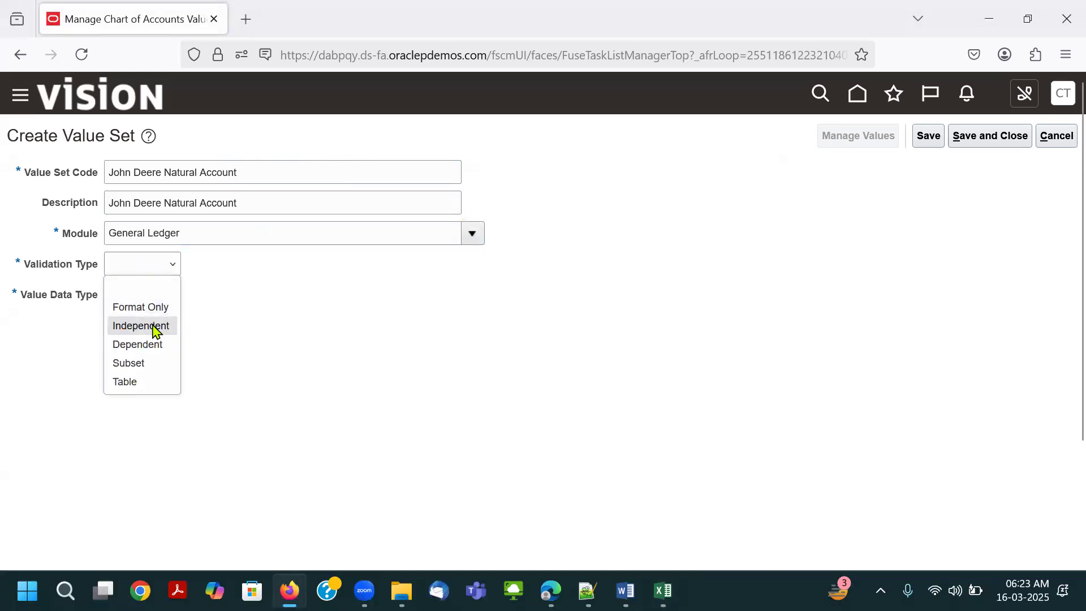
left_click(150, 325)
left_click(204, 295)
left_click(198, 339)
Set the natural account value set's subtype to Text and its maximum length to 5.
left_click(180, 427)
left_click(148, 471)
left_click(129, 456)
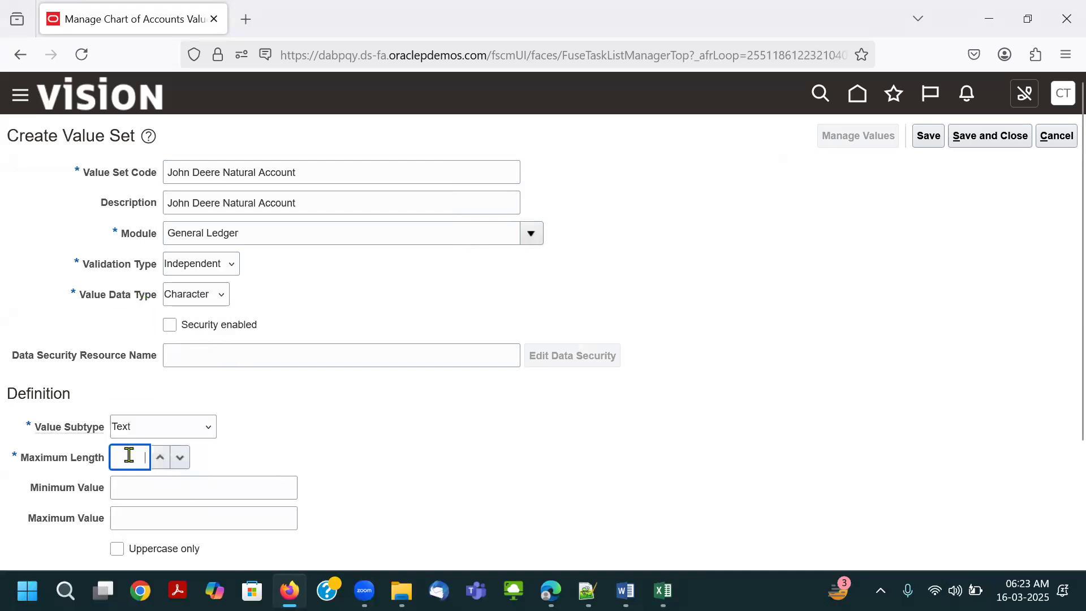
left_click(380, 463)
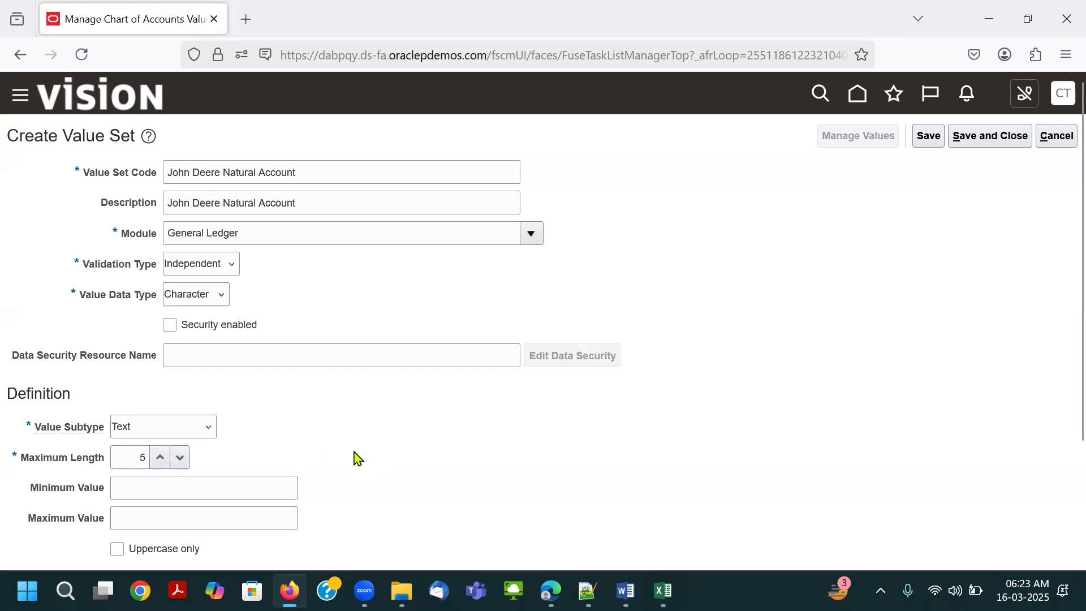
Save the natural account value set.
left_click(928, 135)
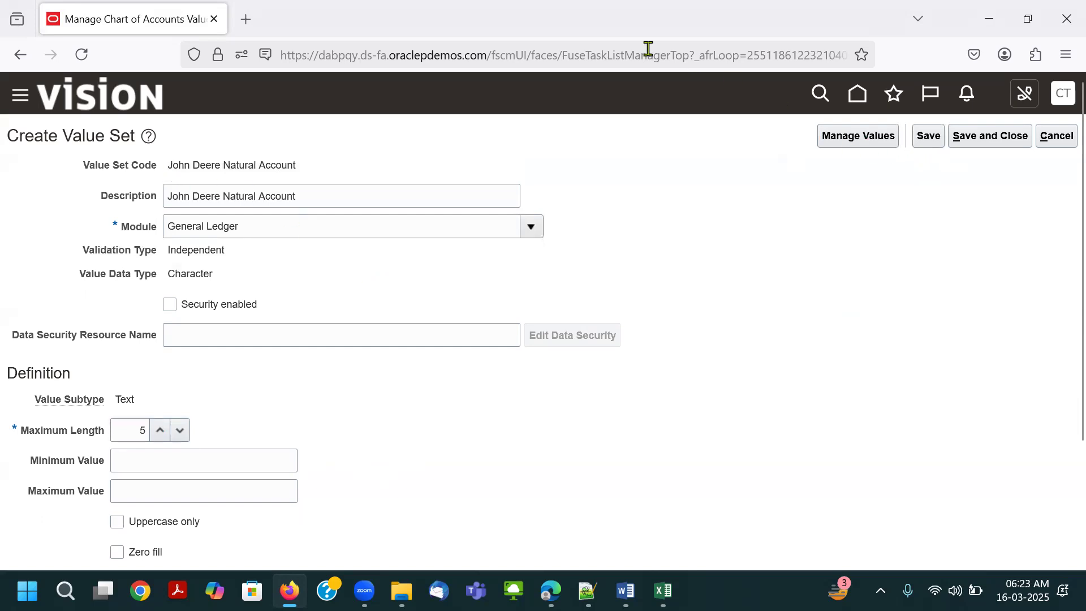
left_click_drag(158, 153, 306, 176)
mouse_move(72, 153)
left_mouse_down()
mouse_move(97, 173)
mouse_move(143, 173)
left_mouse_up()
key("ctrl+z")
left_click_drag(85, 151, 320, 182)
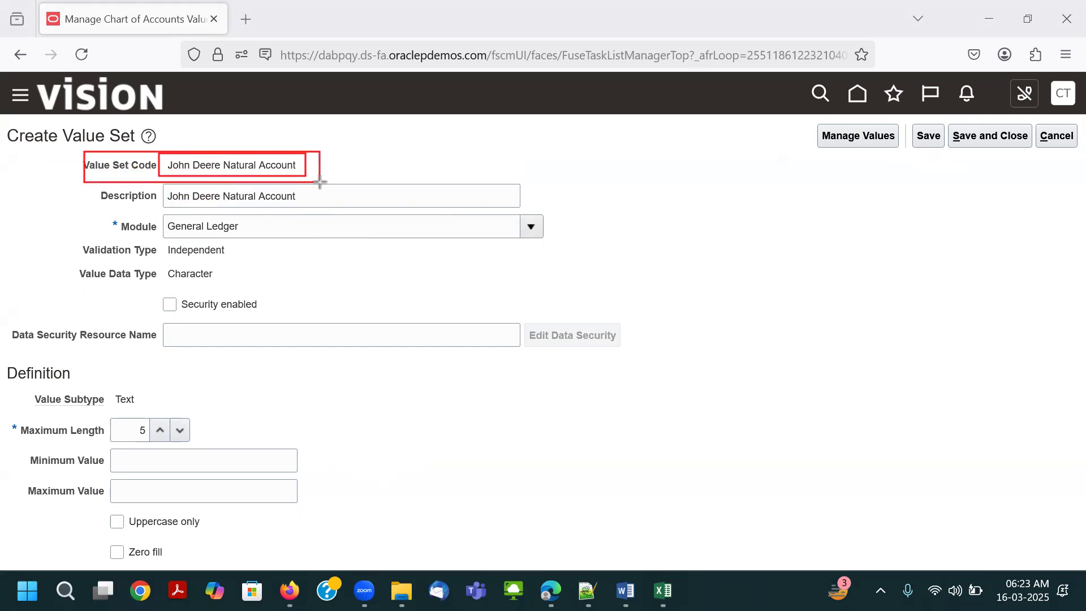
key("ctrl+z")
key("ctrl+z")
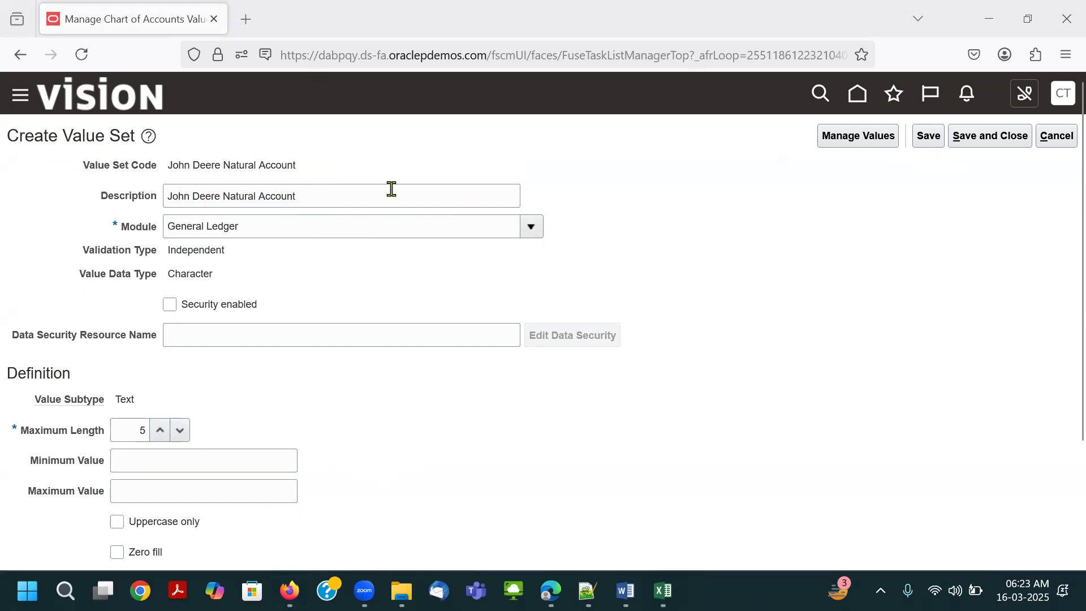
Save and close the natural account value set, and search the value sets for the code "John Deere Natural Account".
left_click(928, 135)
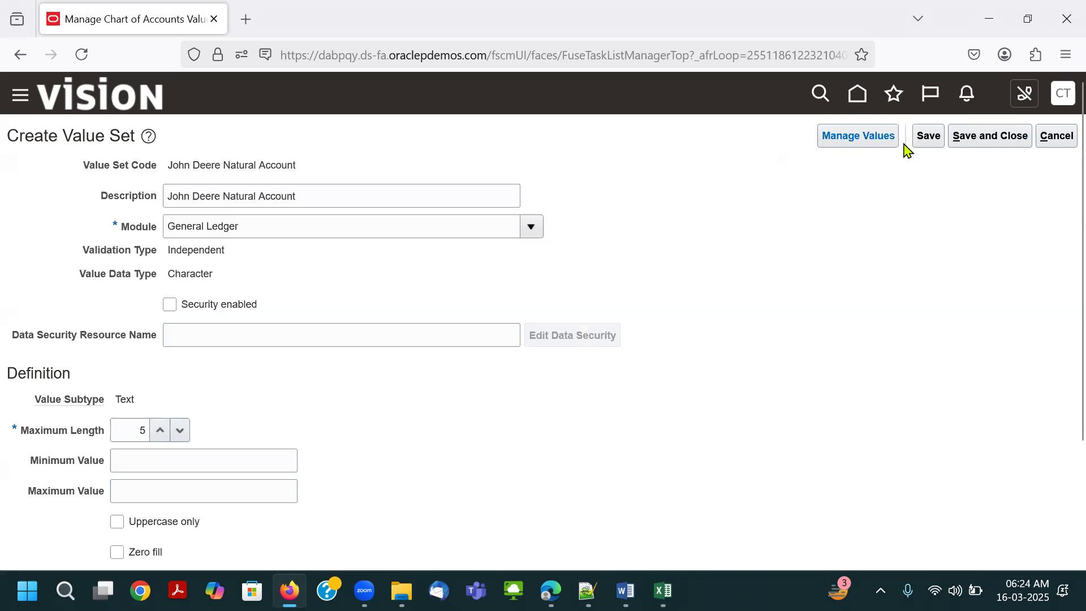
left_click(962, 138)
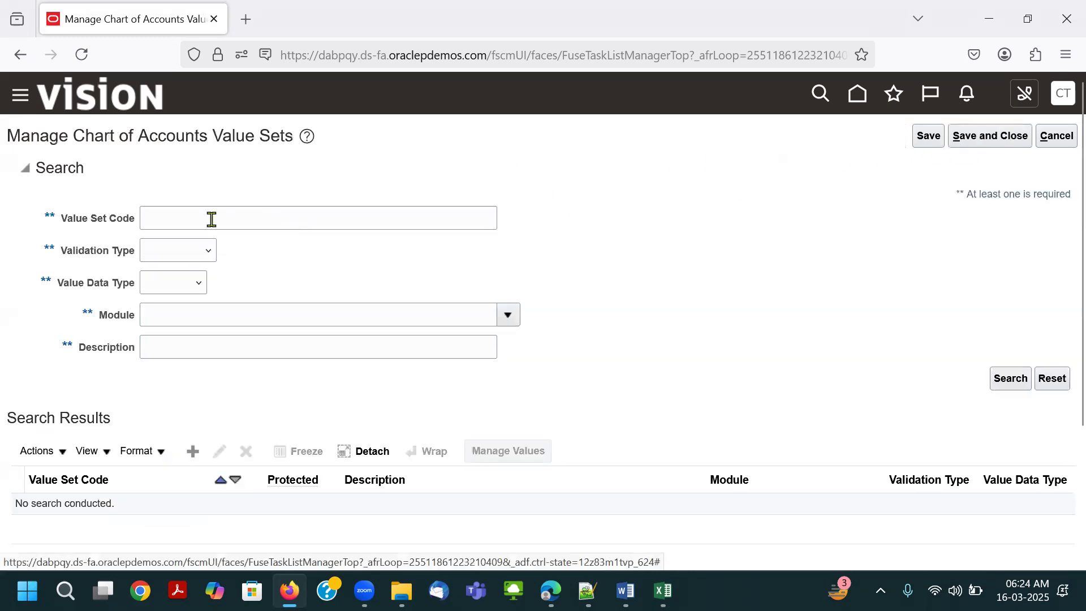
left_click(211, 220)
key("ctrl+v")
left_click(1011, 379)
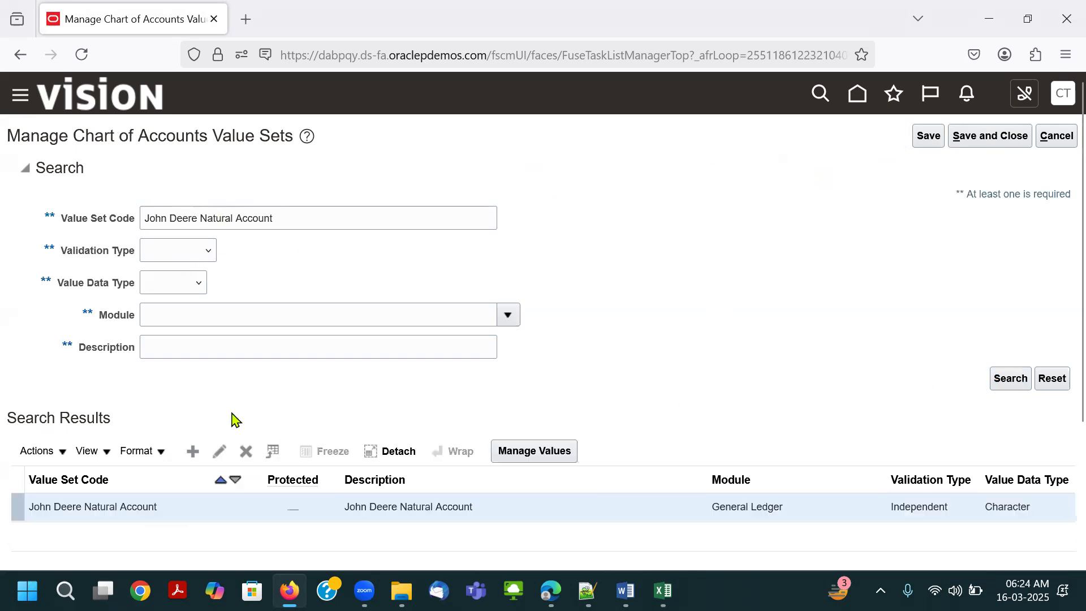
Delete the John Deere Natural Account value set, and repeat the search before clearing the value set code criterion.
left_click(245, 451)
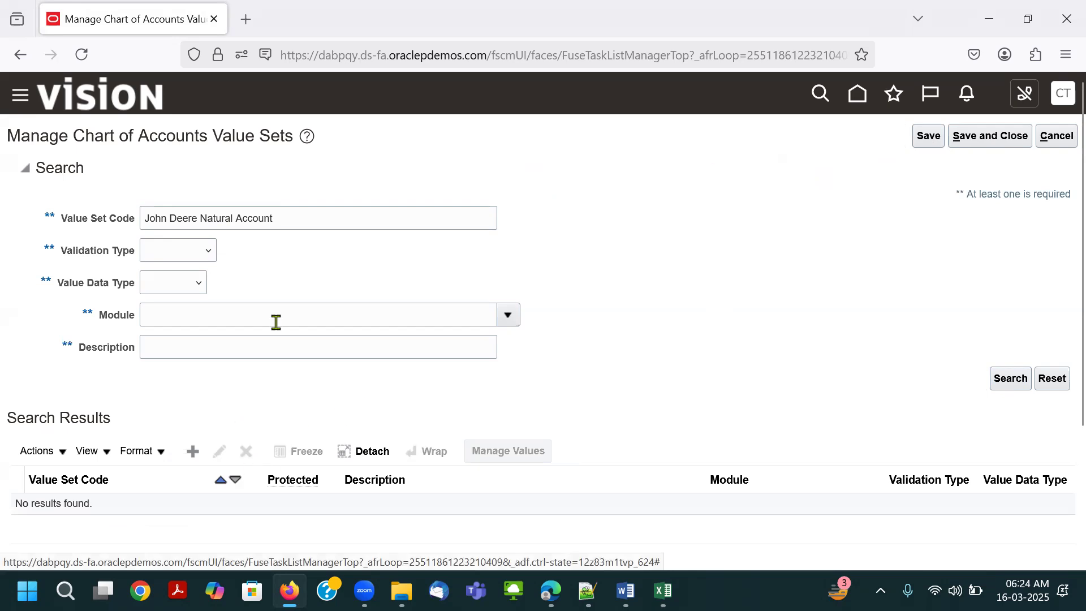
left_click(1011, 379)
left_click(286, 210)
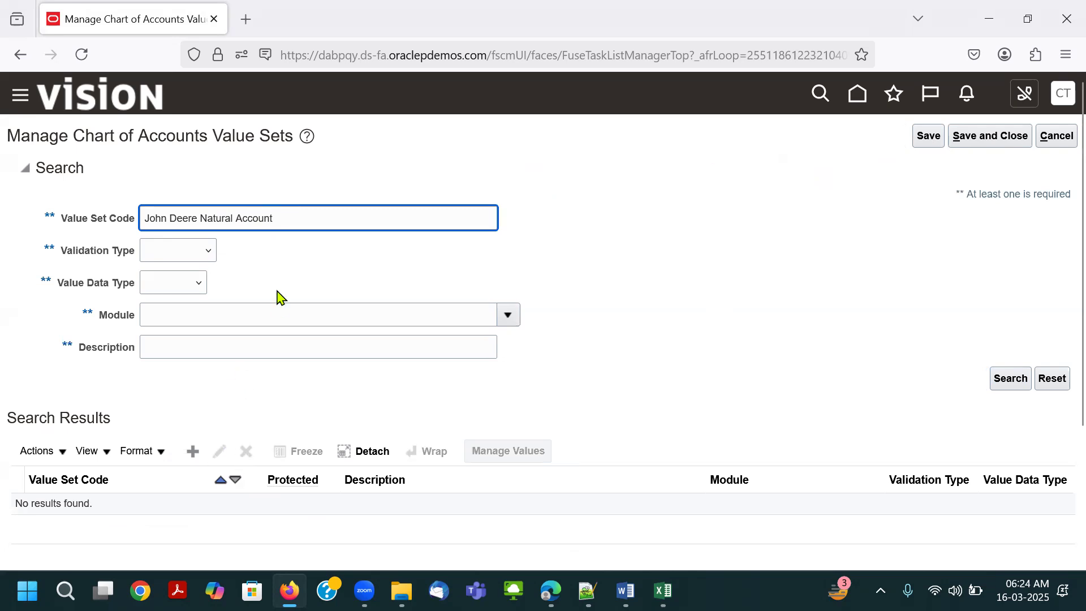
triple_click(172, 218)
key("BackSpace")
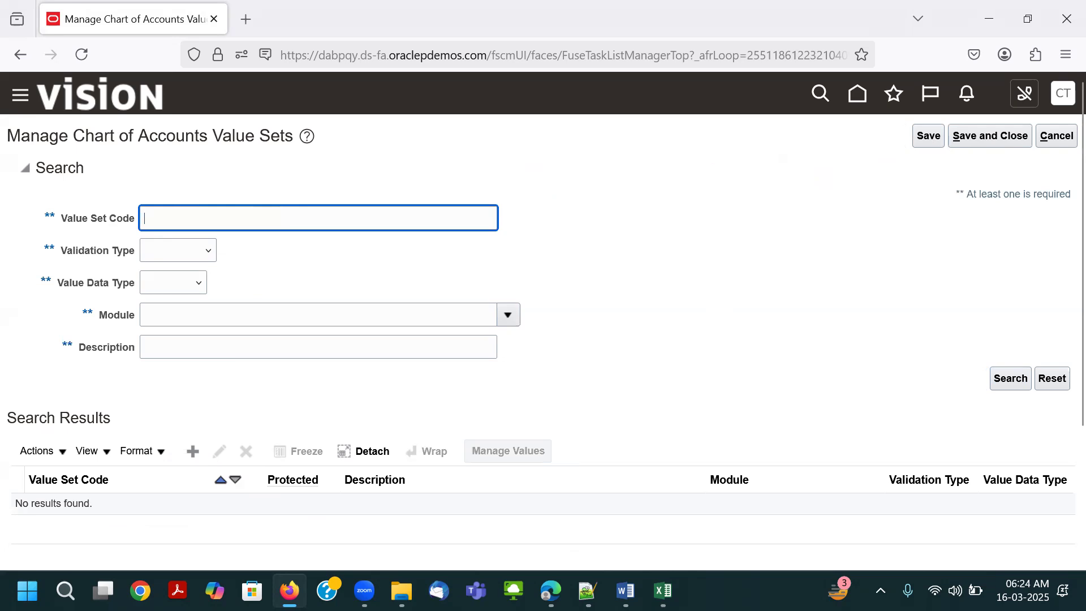
Create a value set again with "John Deere Natural Account" as both its value set code and description.
left_click(193, 451)
left_click(183, 169)
key("ctrl+v")
key("Tab")
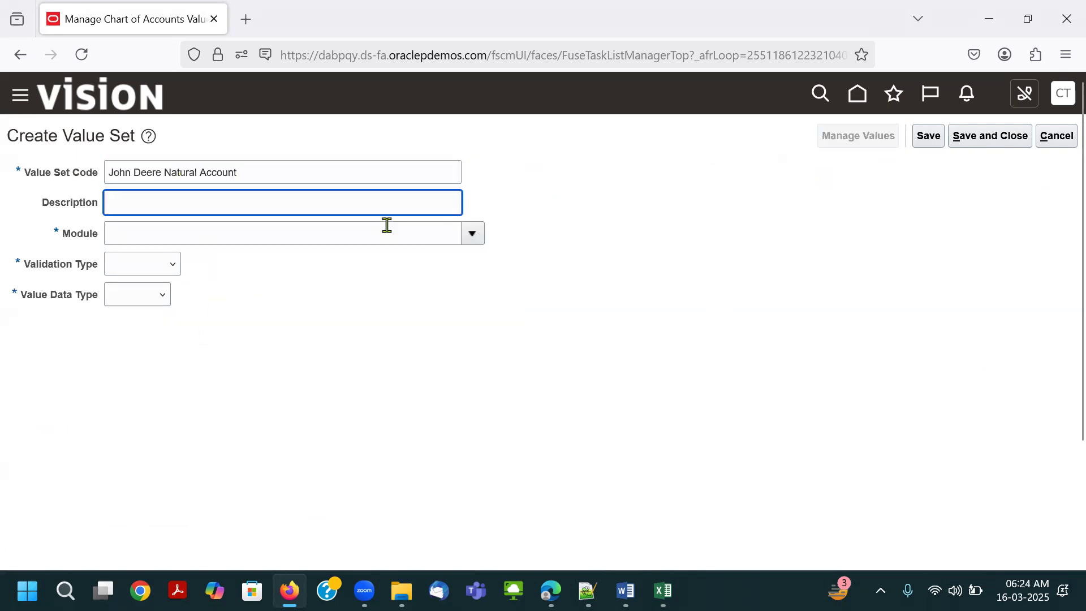
key("ctrl+v")
Set the recreated natural account value set's module to General Ledger, validation type to Independent and value data type to Character.
left_click(472, 234)
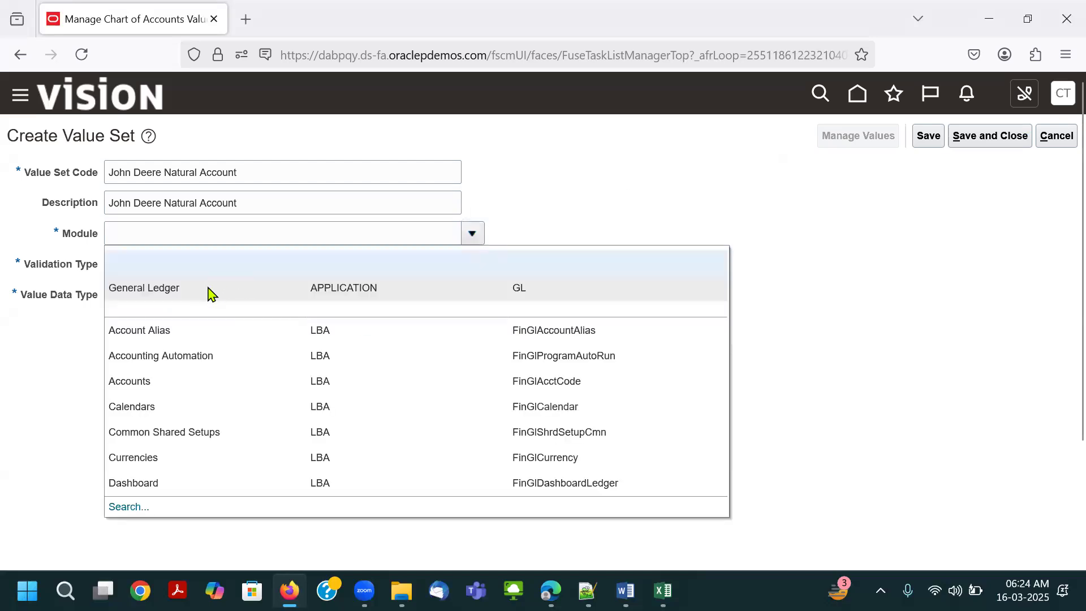
left_click(211, 294)
left_click(156, 266)
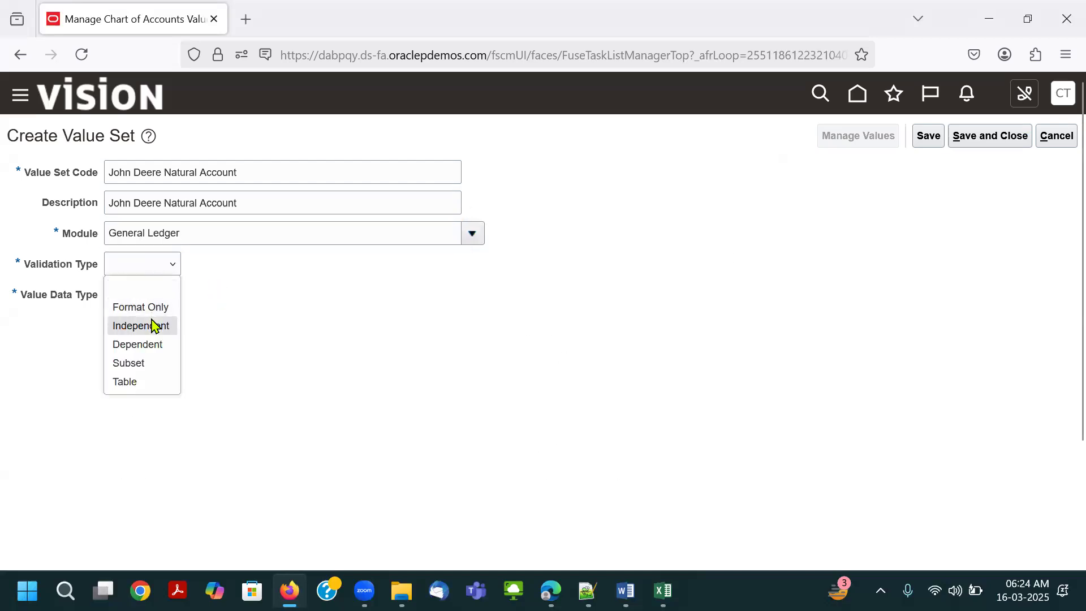
left_click(152, 326)
left_click(173, 296)
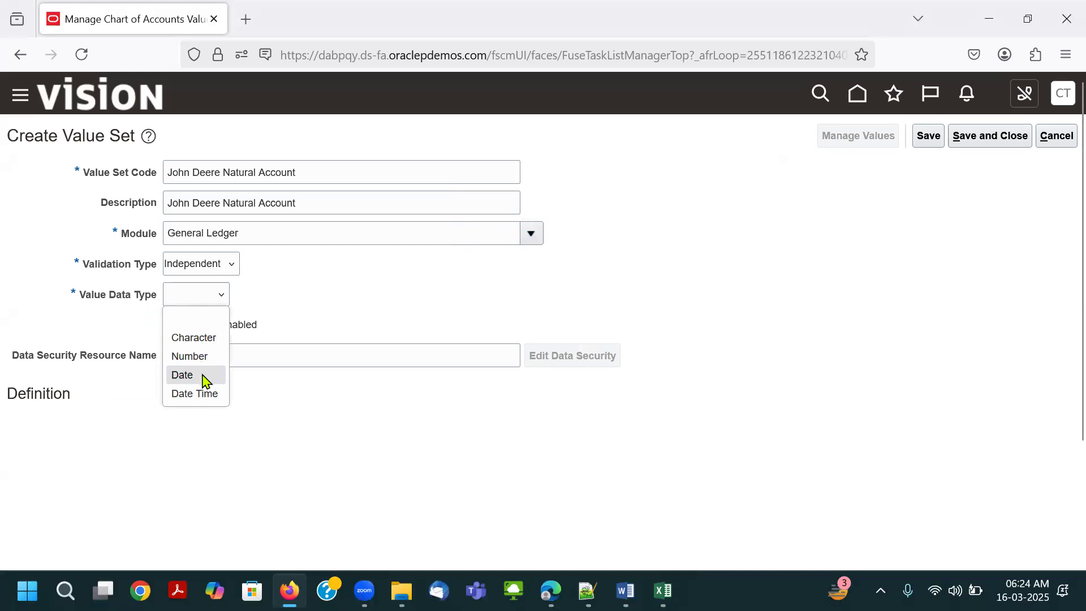
left_click(204, 339)
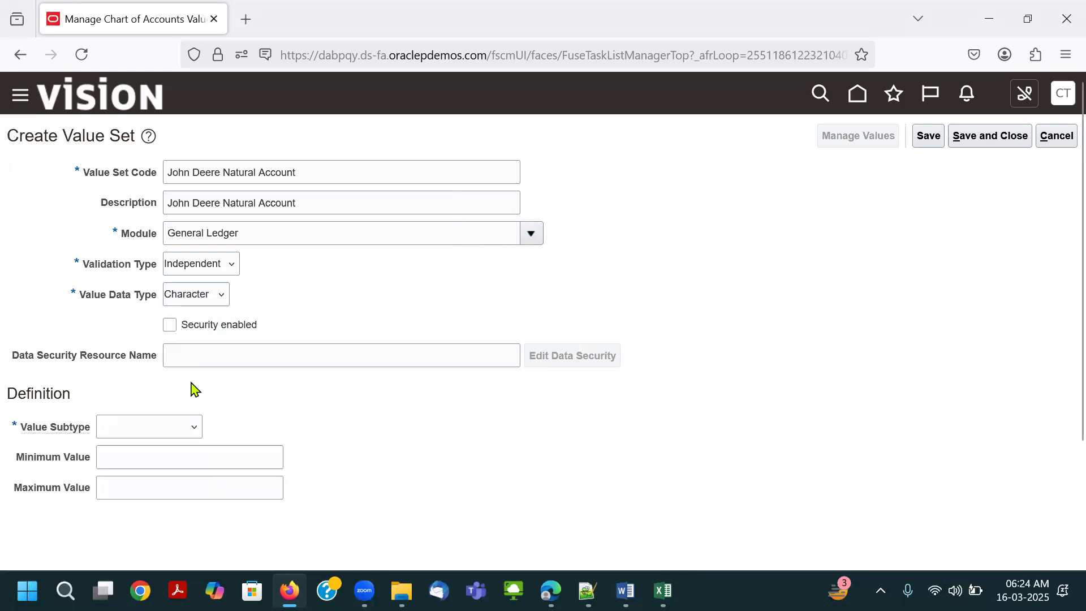
Give the recreated natural account value set the Text subtype and a maximum length of 5.
left_click(159, 427)
left_click(151, 470)
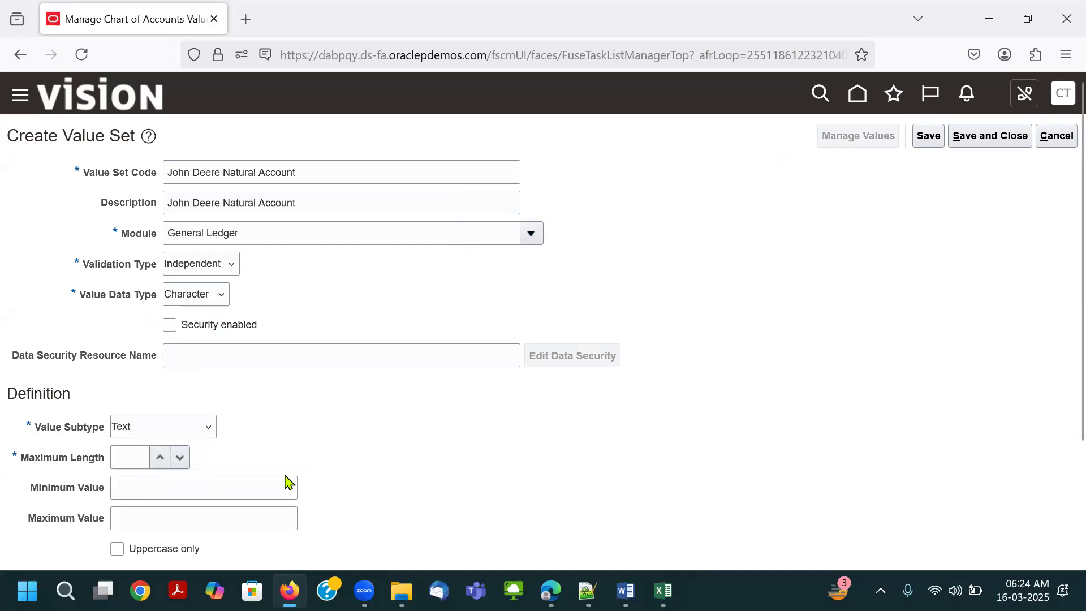
left_click(138, 462)
type("5")
left_click(600, 461)
Save and close the recreated natural account value set, and search for it by its code.
left_click(930, 137)
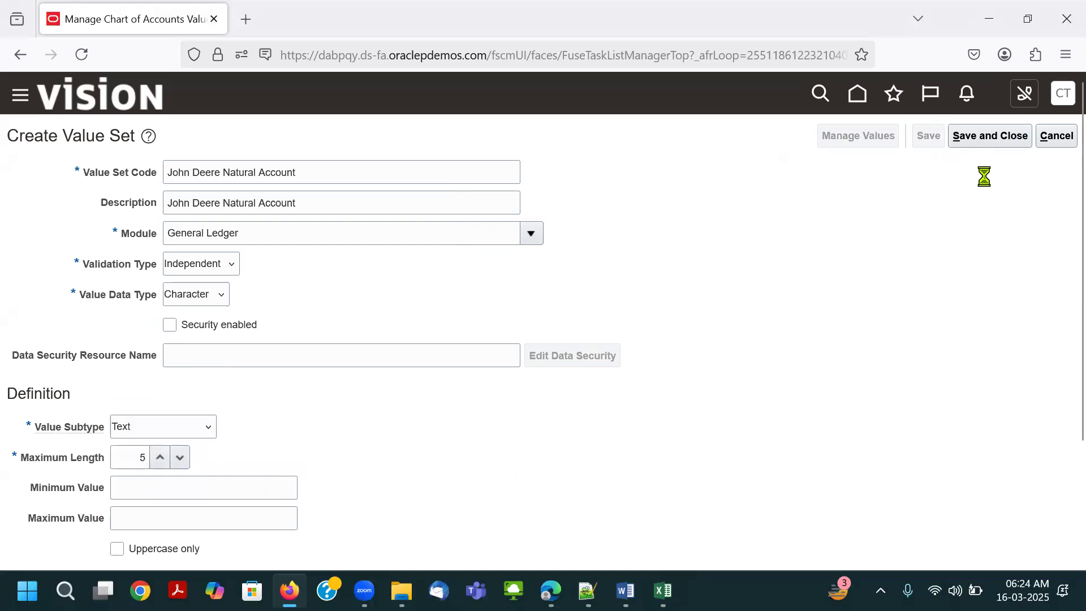
left_click(985, 138)
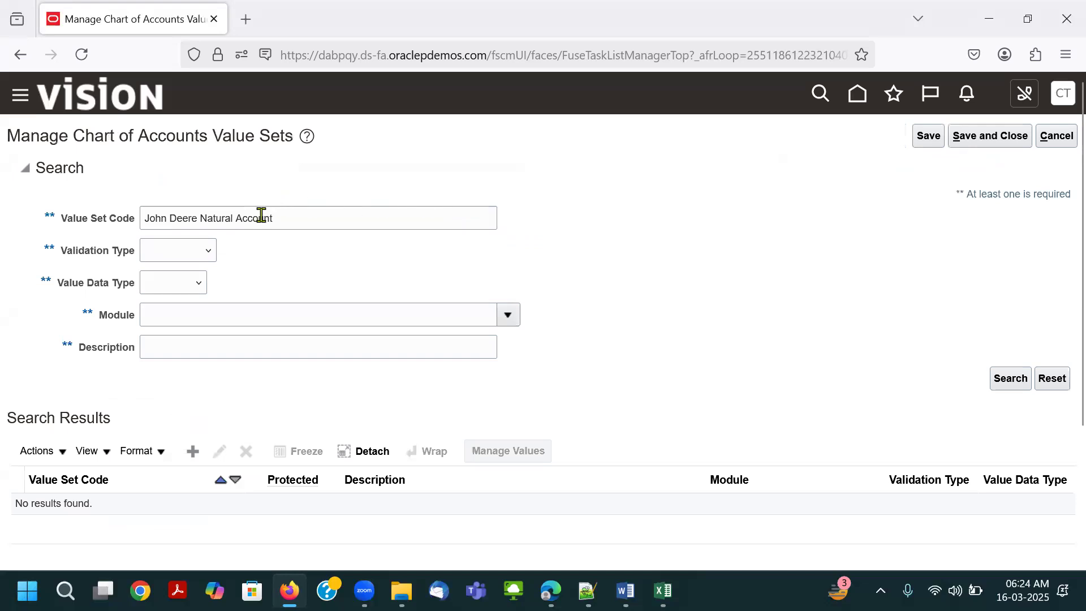
left_click(985, 380)
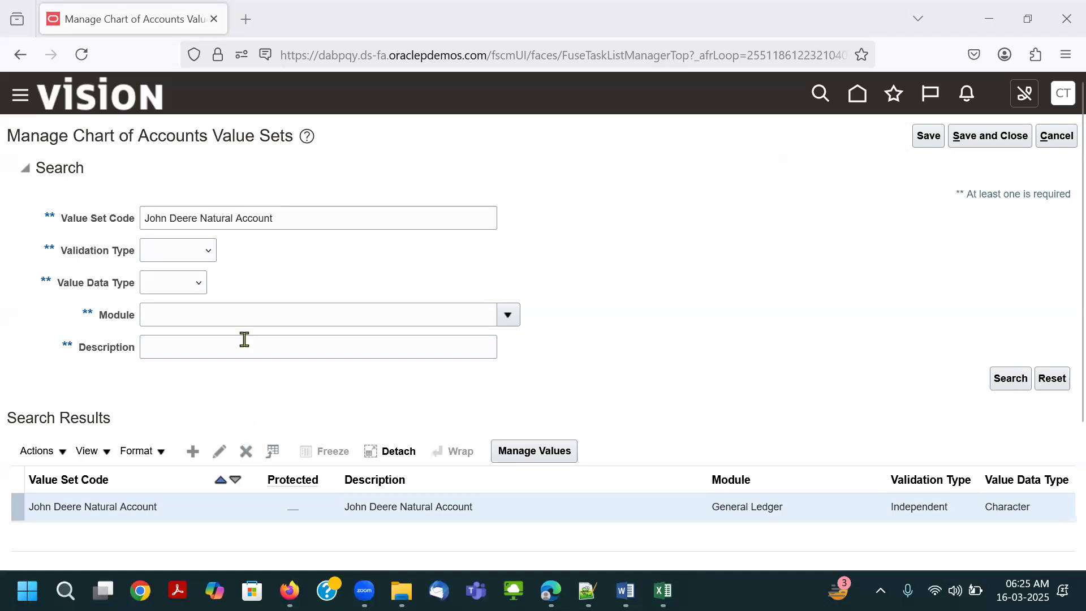
Create another value set, copying "John Deere Inter Company" from the Excel class notes into its value set code and description in Firefox.
left_click(192, 450)
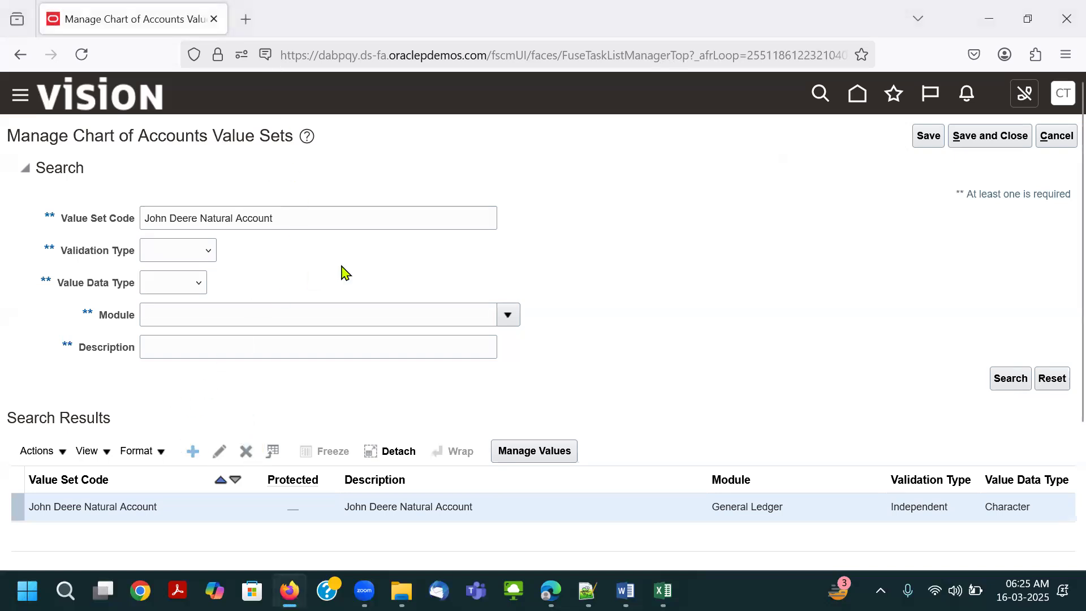
key("alt+Tab")
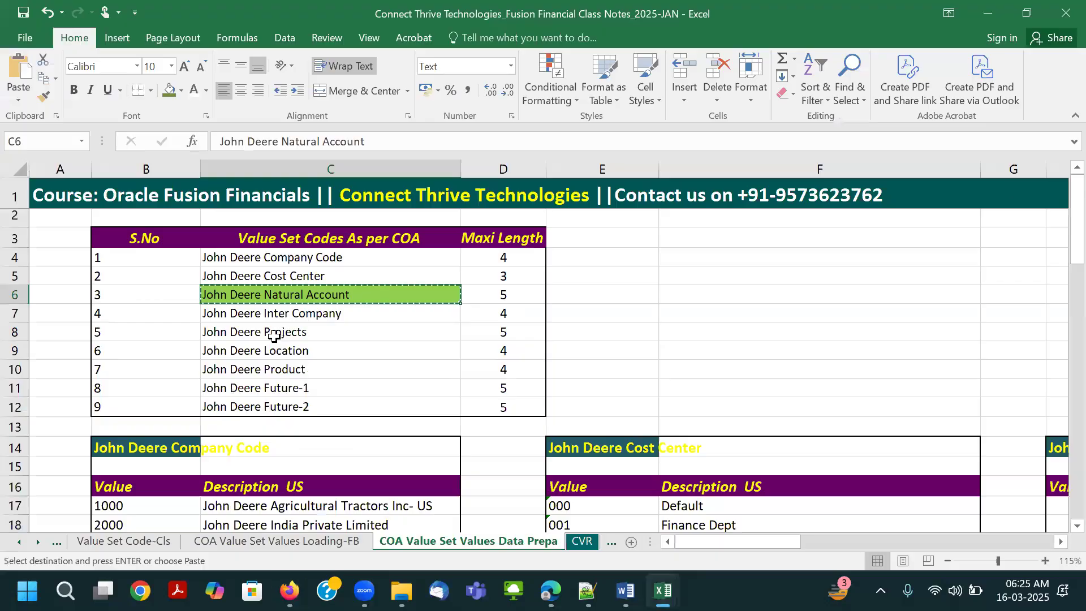
key("Down")
key("alt+Tab")
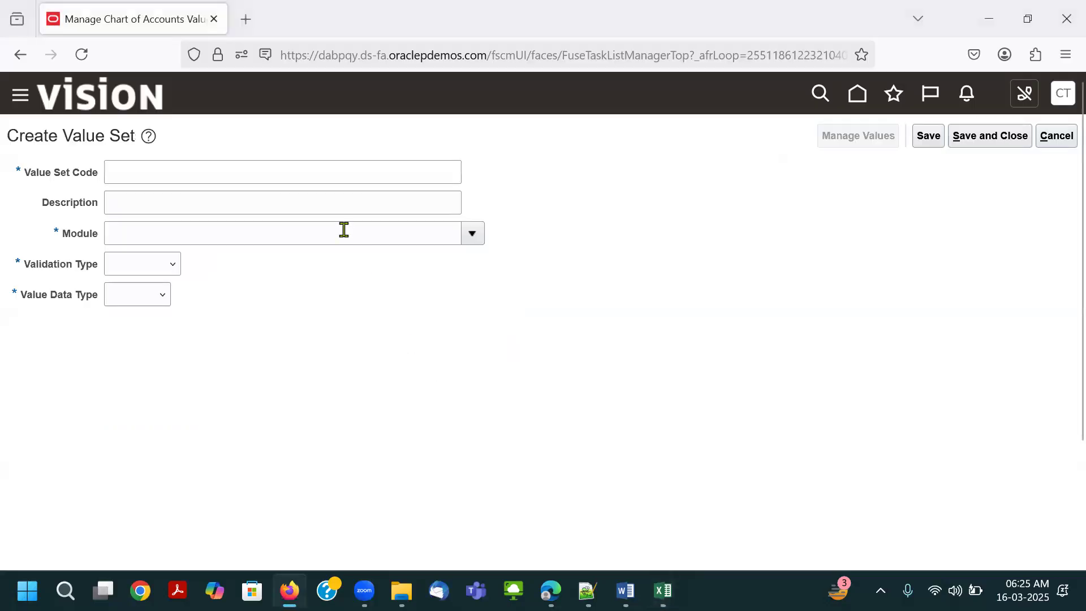
type("John Deere Inter Company")
key("Tab")
type("John Deere Inter Company")
Set the inter company value set's module to General Ledger, validation type to Independent and value data type to Character.
left_click(471, 234)
left_click(213, 284)
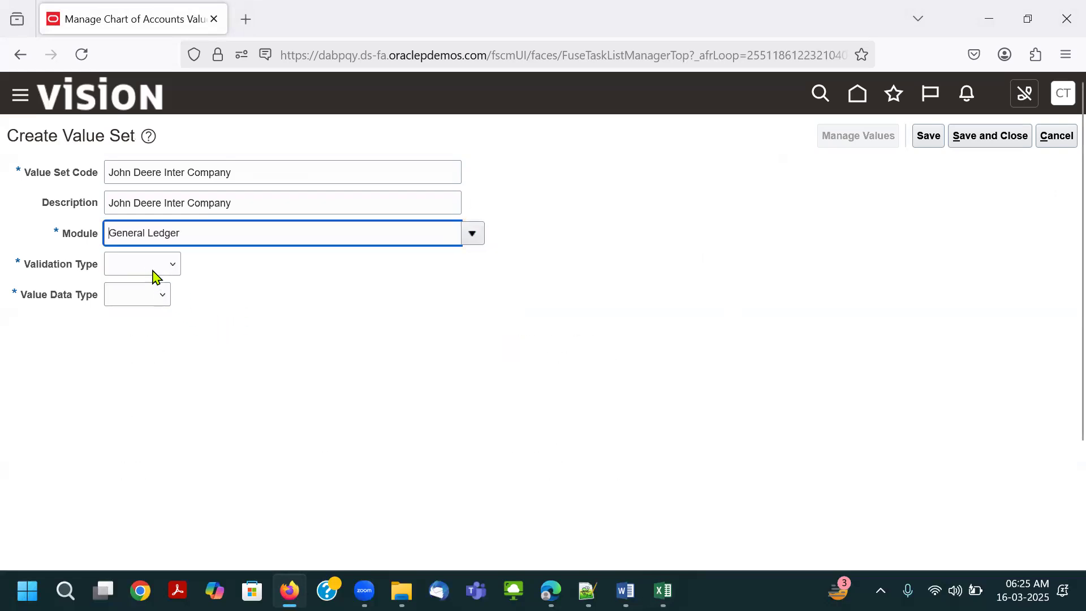
left_click(155, 273)
left_click(144, 326)
left_click(219, 296)
left_click(210, 338)
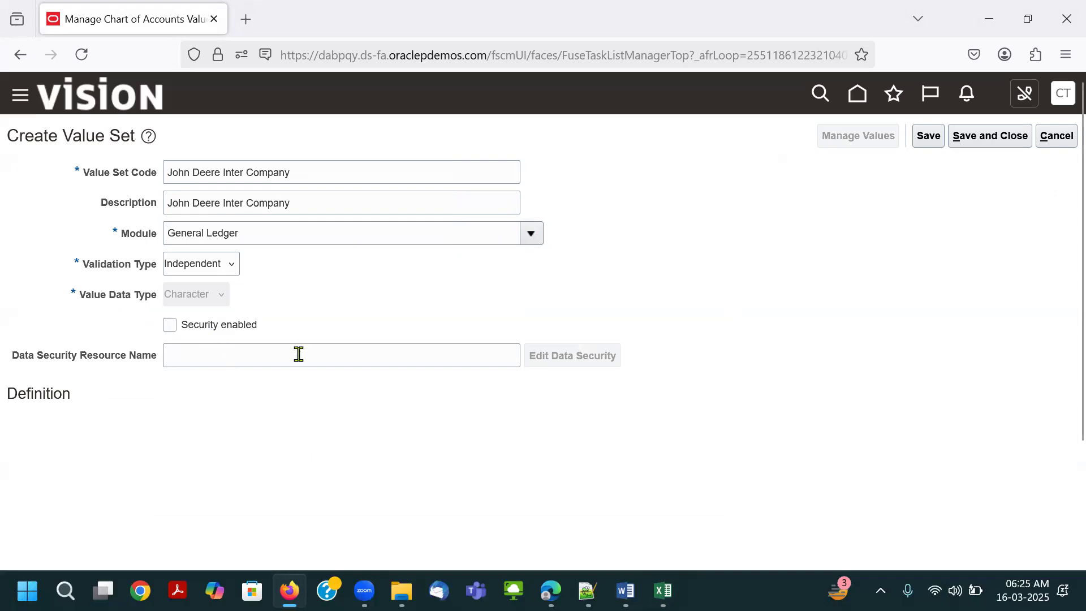
Give the inter company value set the Text subtype and a maximum length of 4, and save and close it.
left_click(149, 426)
left_click(167, 467)
left_click(127, 458)
type("4")
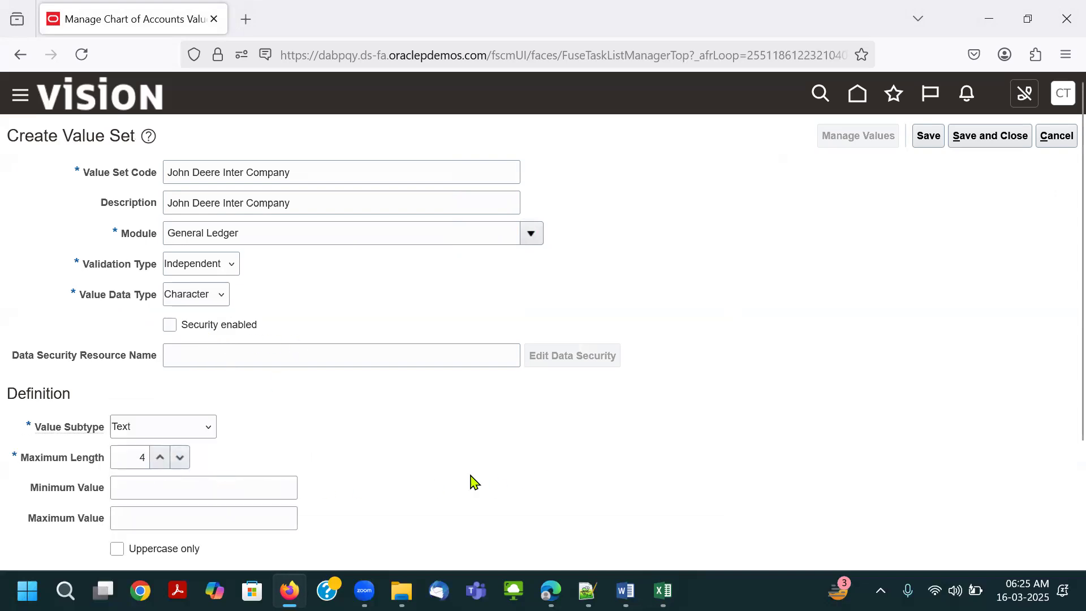
left_click(929, 138)
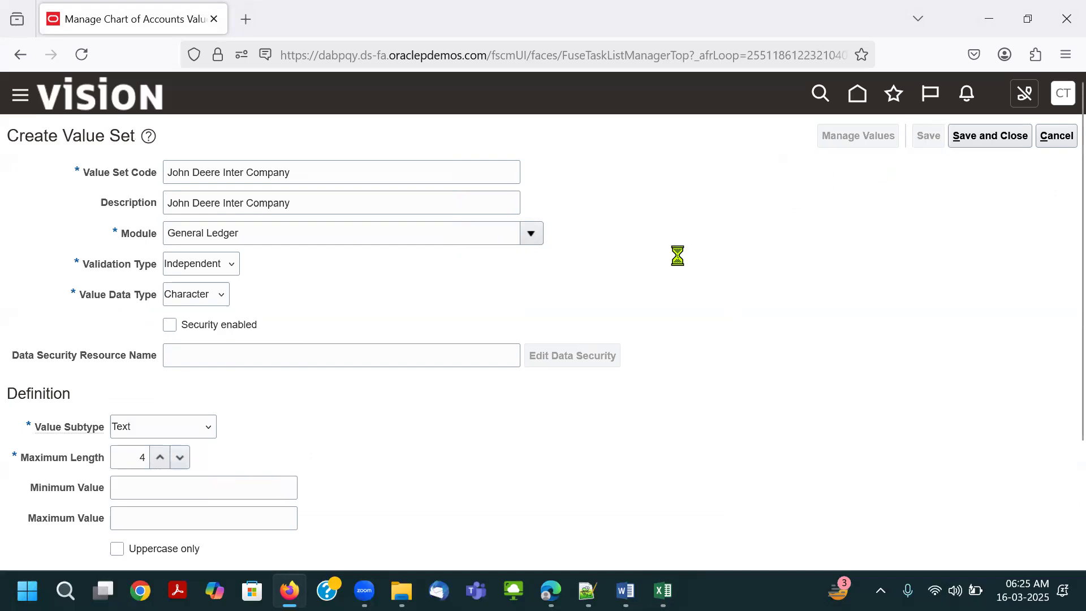
left_click(988, 141)
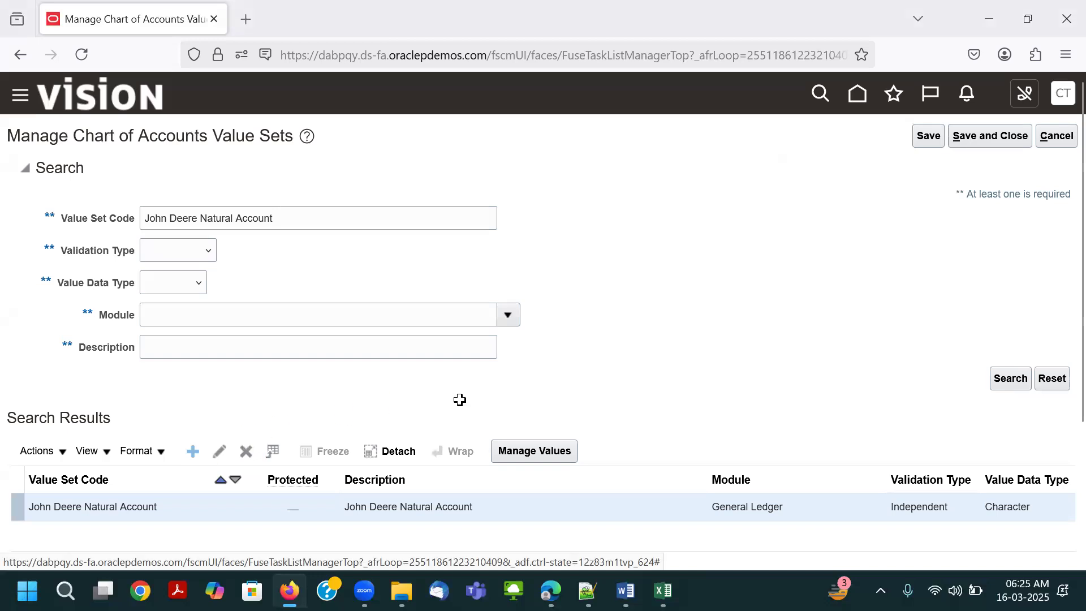
Create another value set, copying "John Deere Projects" from the Excel class notes into its value set code and description in Firefox.
key("alt+Tab")
left_click(422, 338)
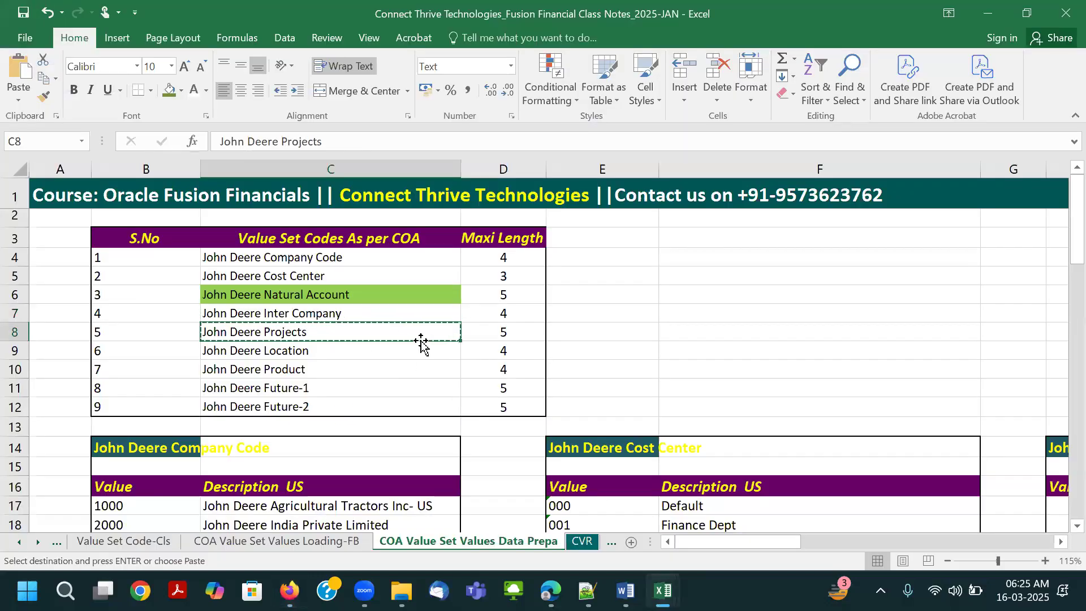
key("alt+Tab")
key("Tab")
type("John Deere Projects")
Set the projects value set's module to General Ledger, validation type to Independent and value data type to Character.
left_click(465, 233)
left_click(186, 283)
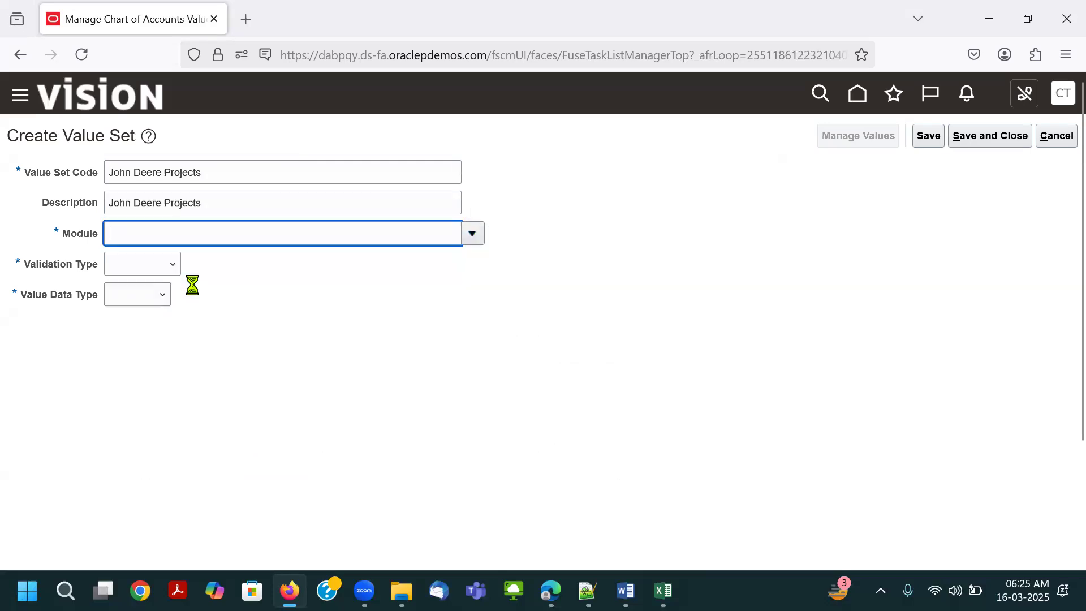
left_click(148, 267)
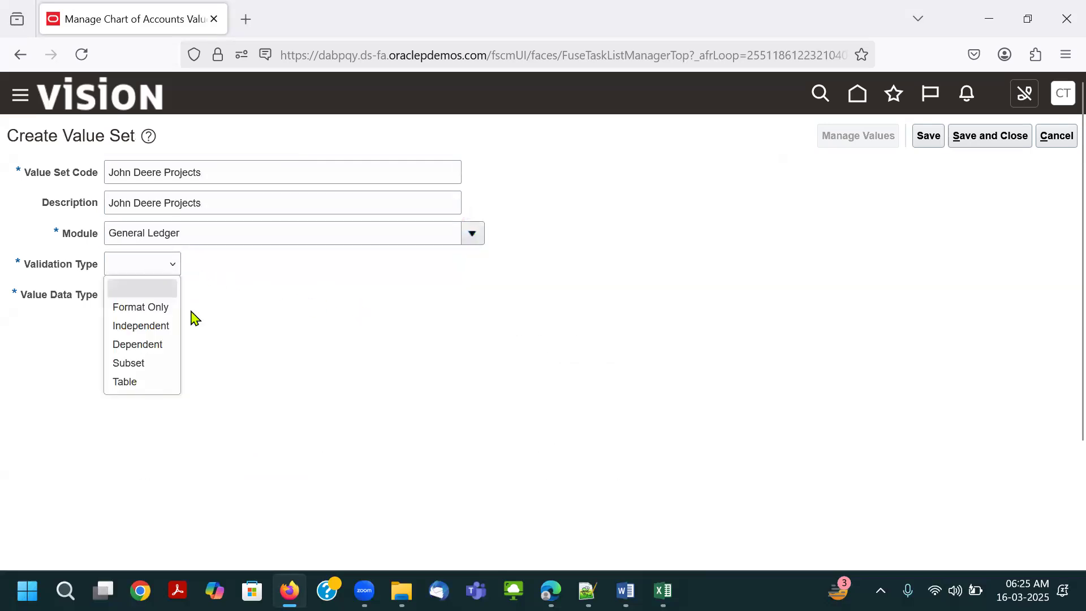
left_click(163, 327)
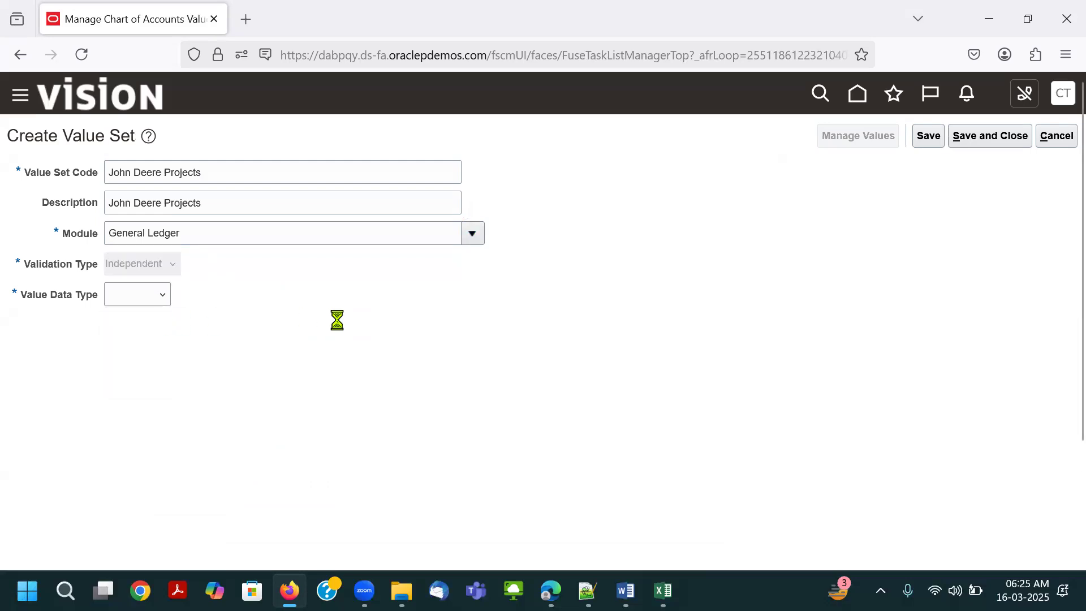
left_click(224, 302)
left_click(211, 335)
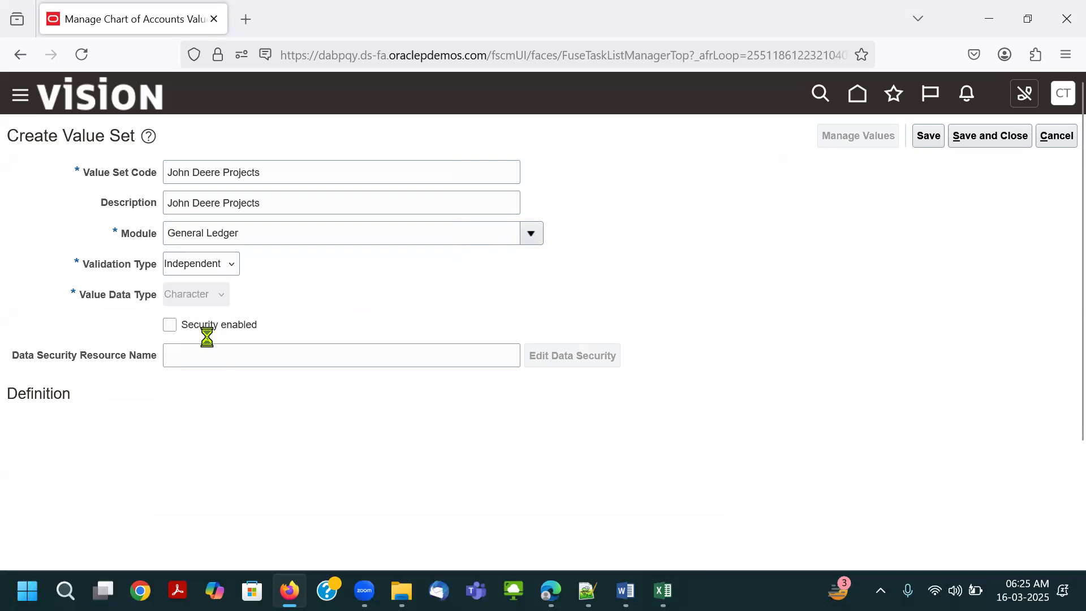
Set the projects value set's subtype to Text and its maximum length to 5, checking the length in the Excel class notes.
left_click(163, 427)
left_click(146, 469)
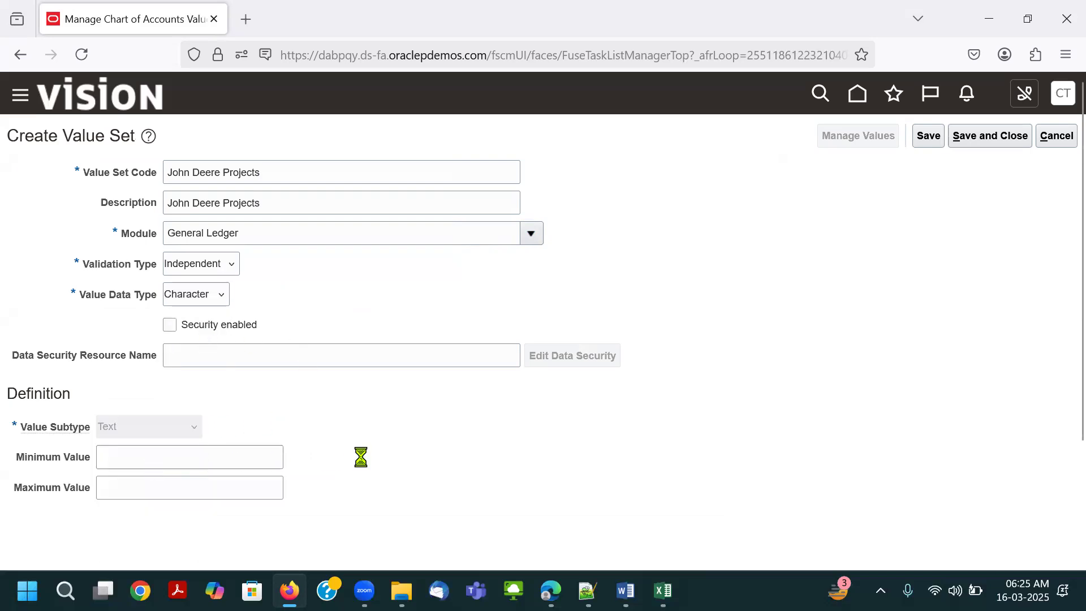
left_click(139, 458)
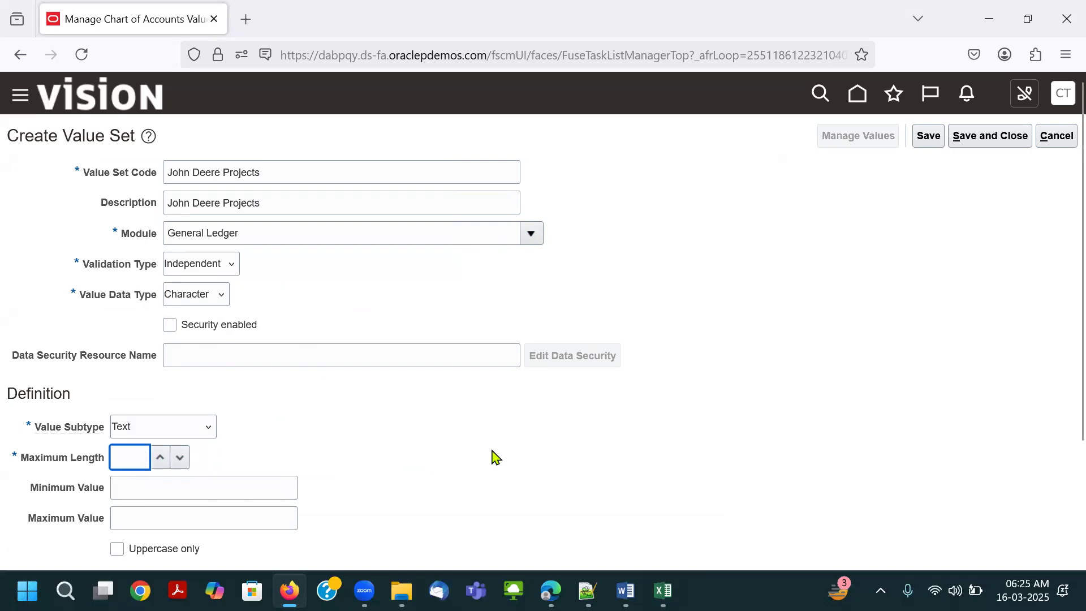
key("alt+Tab")
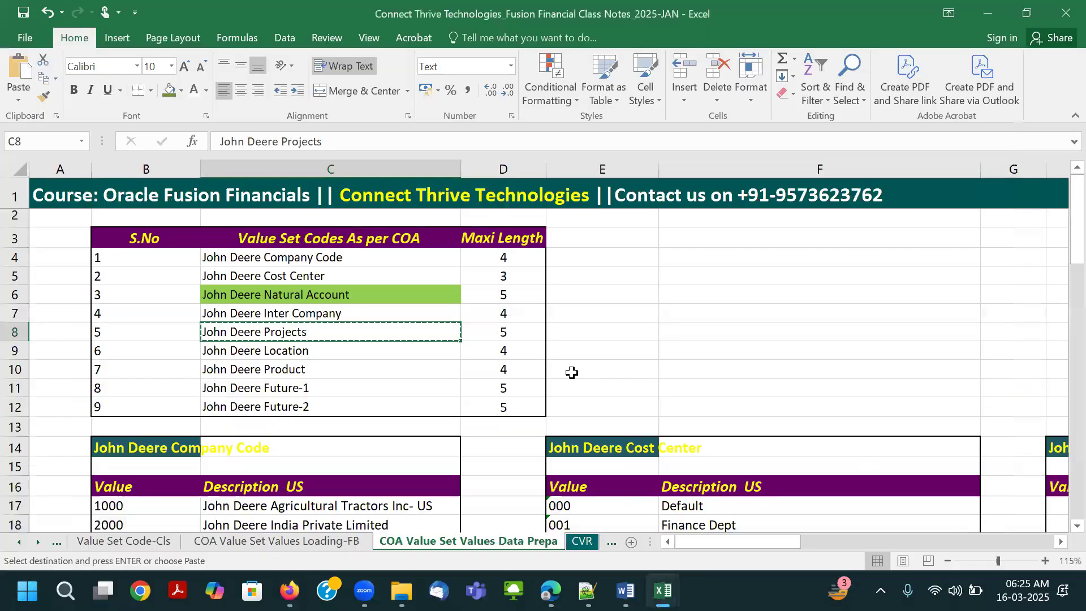
key("alt+Tab")
type("5")
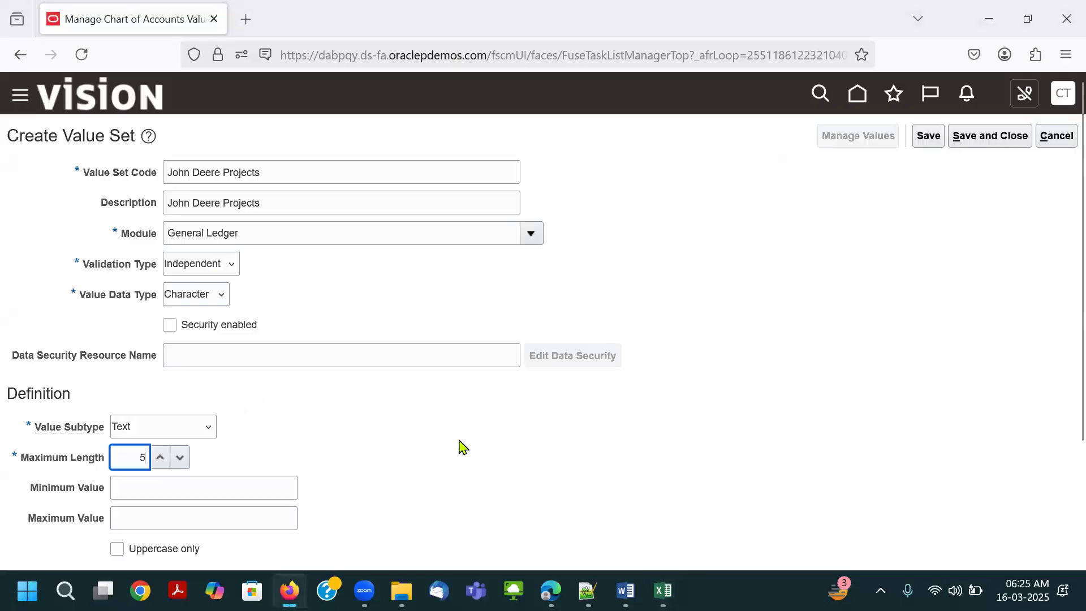
Save and close the John Deere Projects value set.
left_click(930, 138)
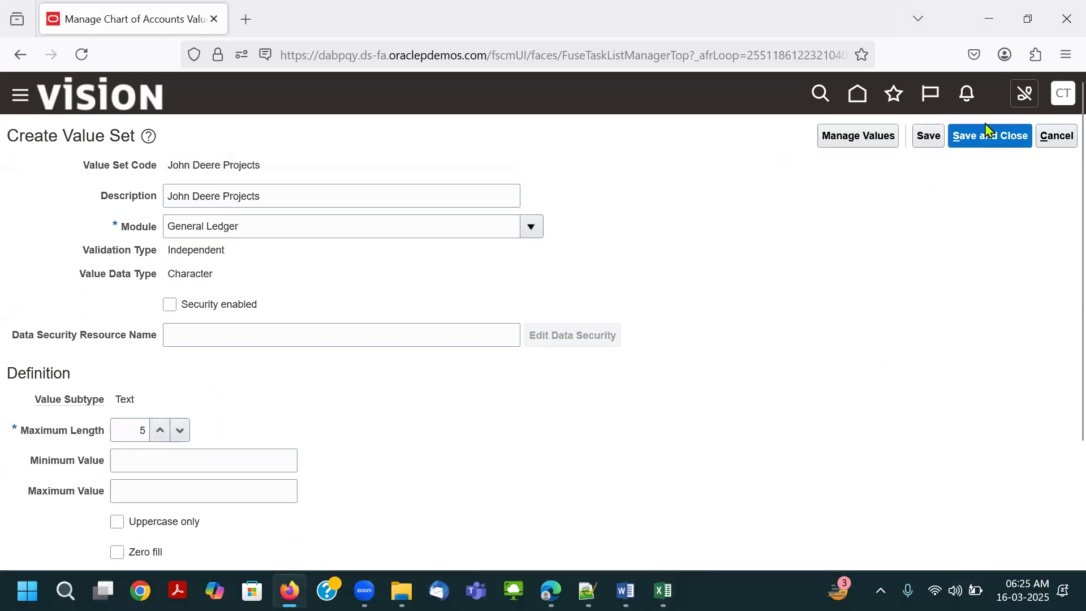
left_click(968, 137)
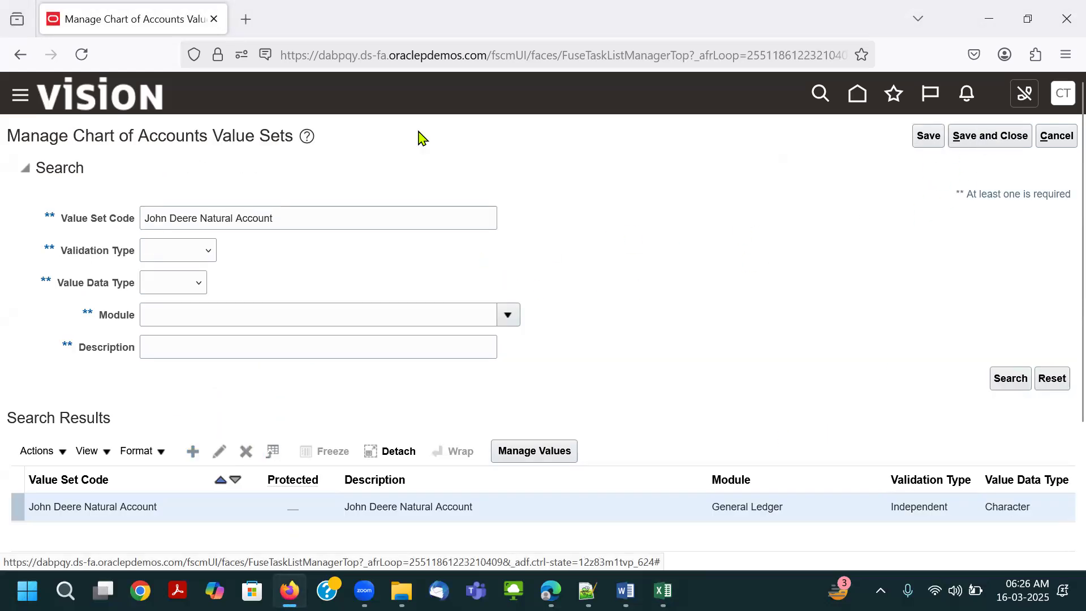
Create another value set, copying "John Deere Location" from the Excel class notes into its value set code and description in Firefox.
key("alt+Tab")
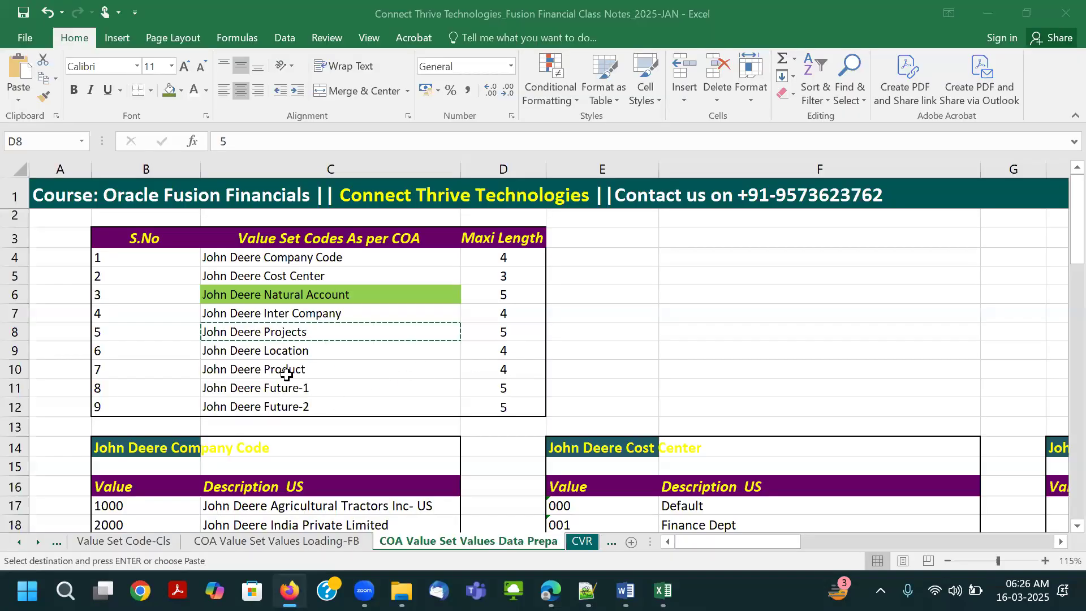
left_click(243, 350)
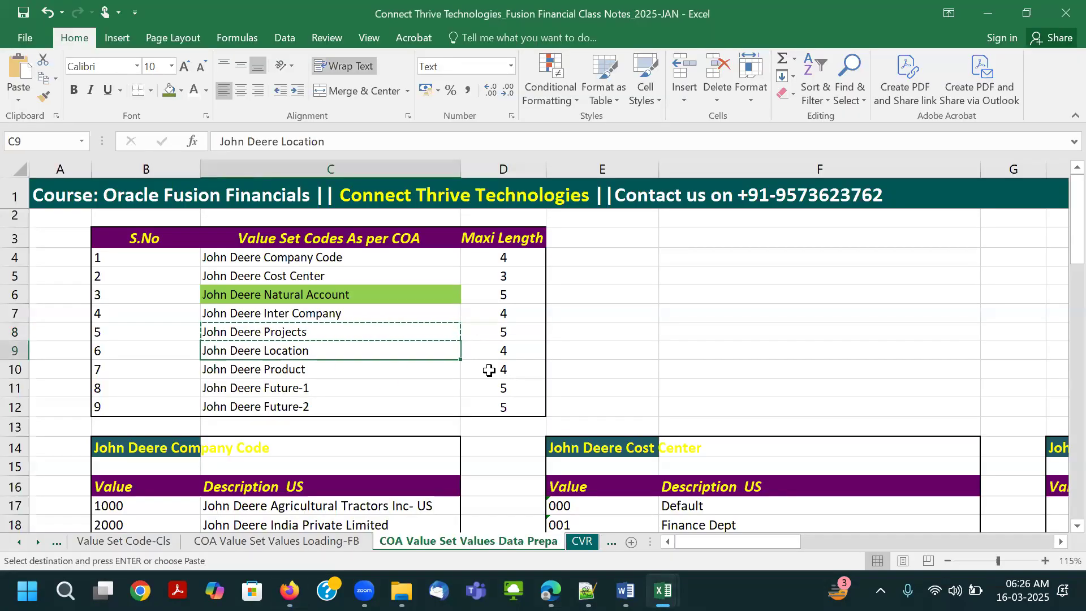
key("ctrl+c")
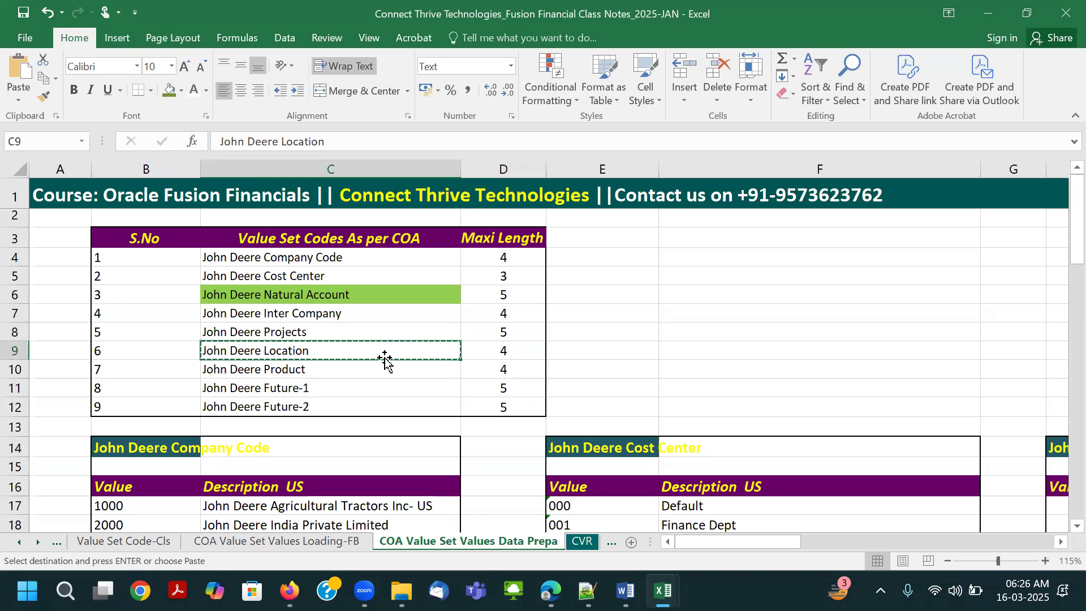
key("alt")
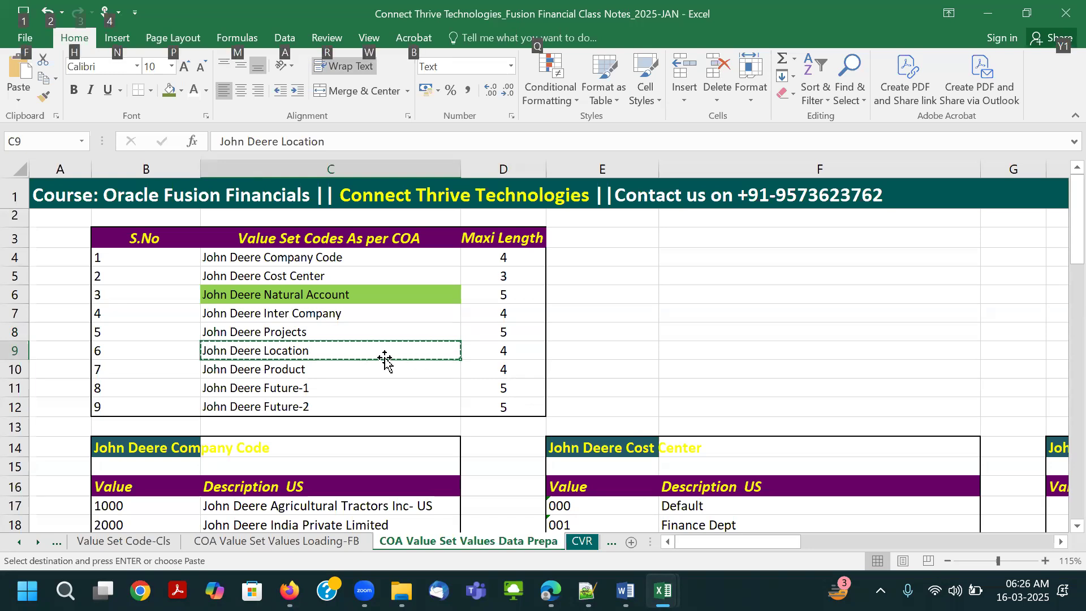
key("alt+Tab")
left_click(194, 450)
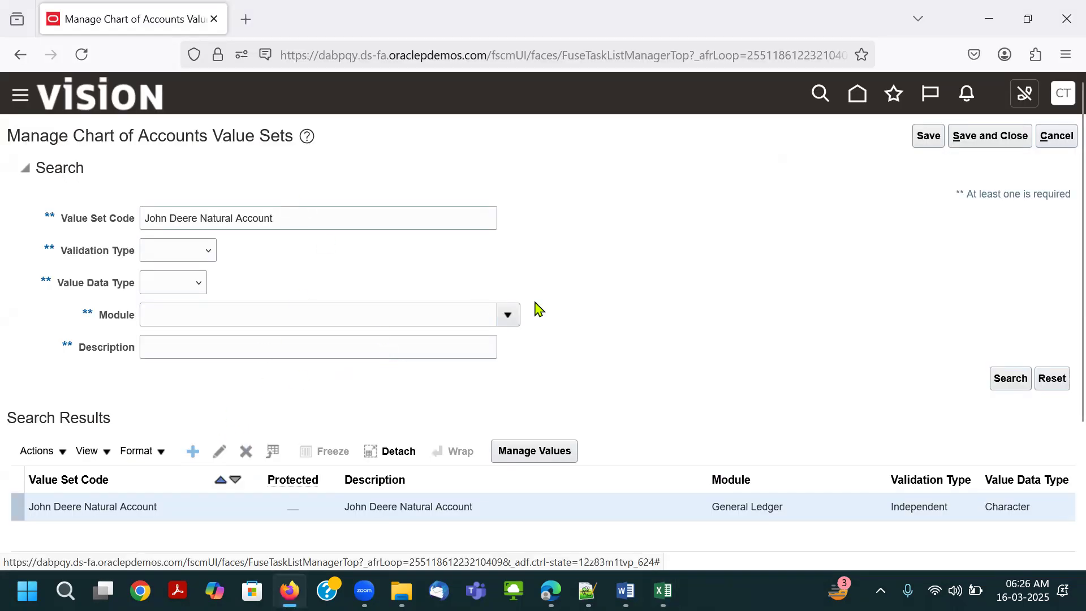
left_click(303, 168)
key("ctrl+v")
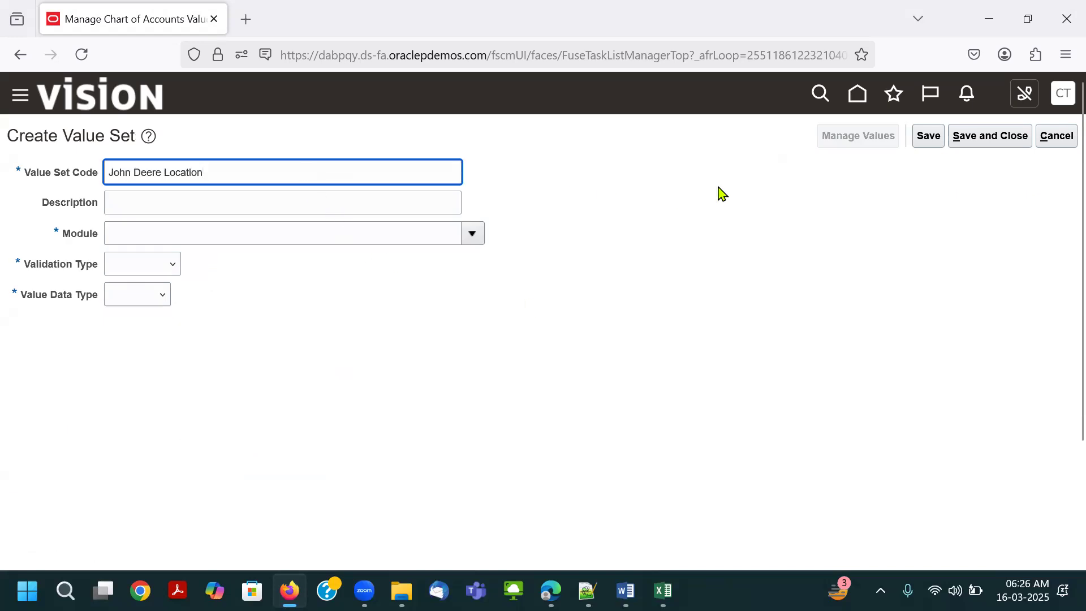
left_click(165, 197)
key("ctrl+v")
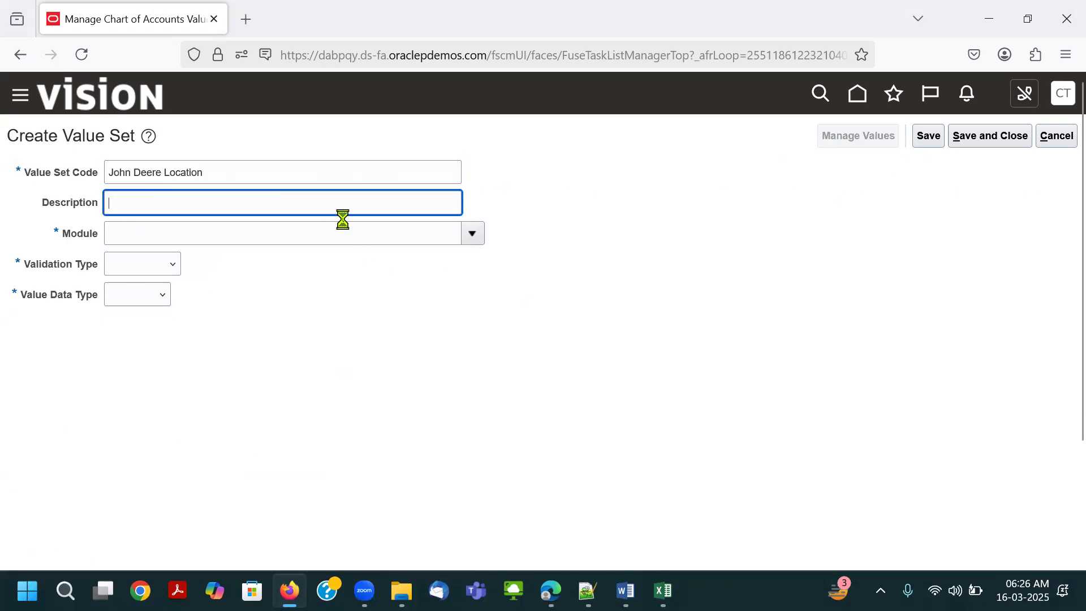
Set the location value set's module to General Ledger, validation type to Independent and value data type to Character.
left_click(473, 234)
left_click(188, 289)
left_click(155, 262)
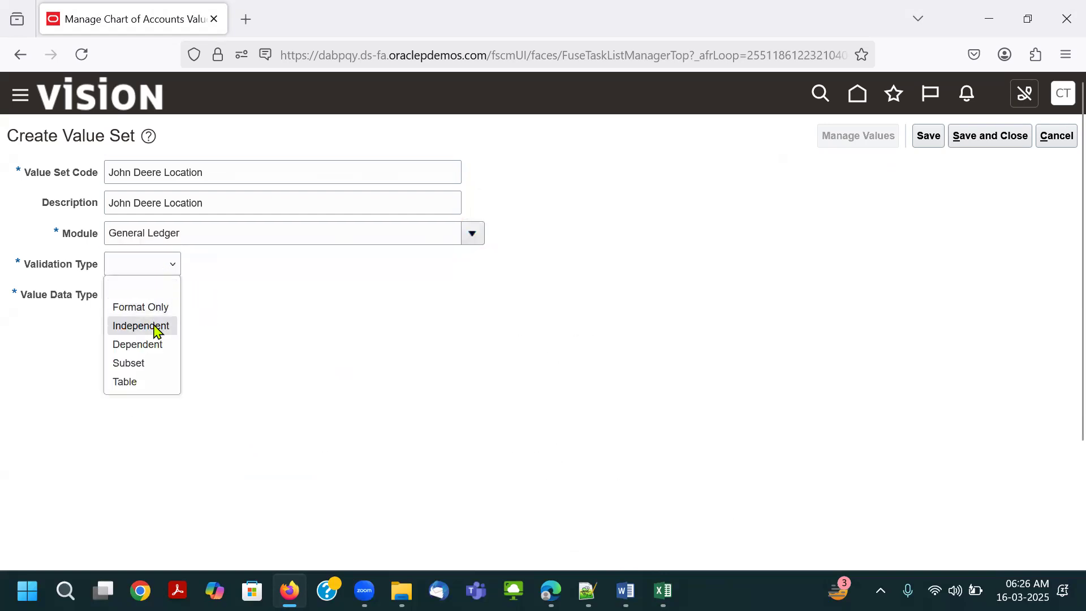
left_click(157, 323)
left_click(187, 293)
left_click(192, 337)
Give the location value set the Text subtype and a maximum length of 4, and save and close it.
left_click(162, 430)
left_click(143, 468)
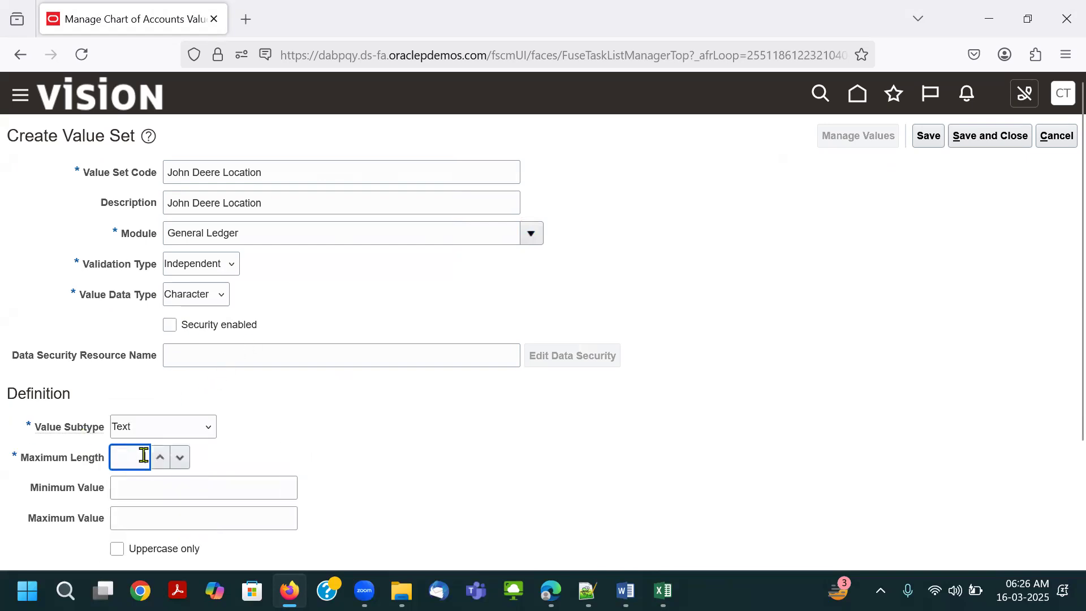
key("alt+Tab")
key("alt+Tab")
type("4")
left_click(408, 291)
left_click(928, 136)
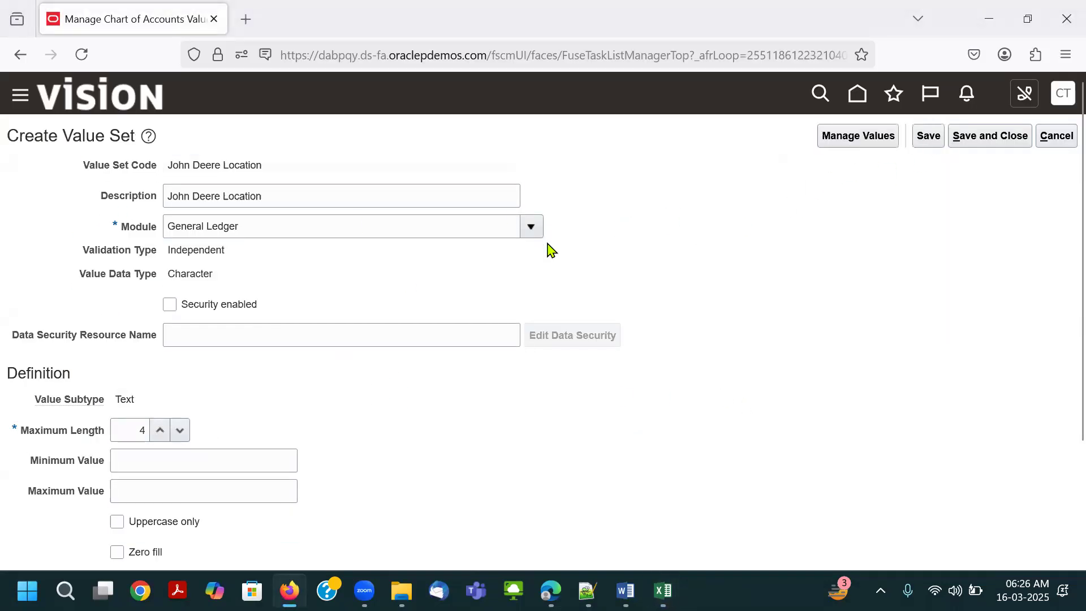
left_click(987, 138)
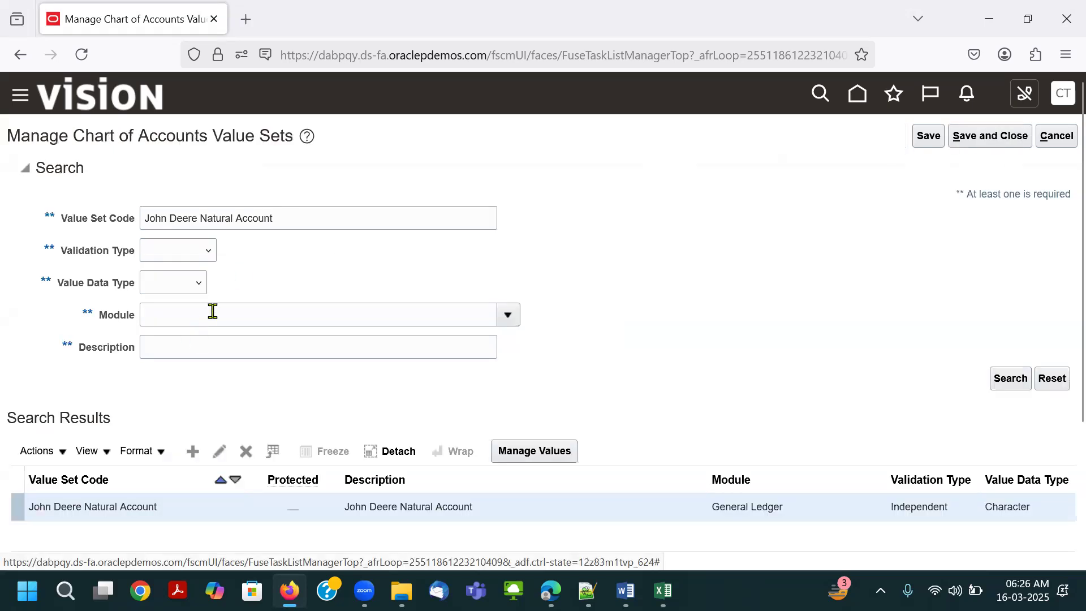
Create another value set, copying "John Deere Product" from the Excel class notes into its value set code and description in Firefox.
key("alt+Tab")
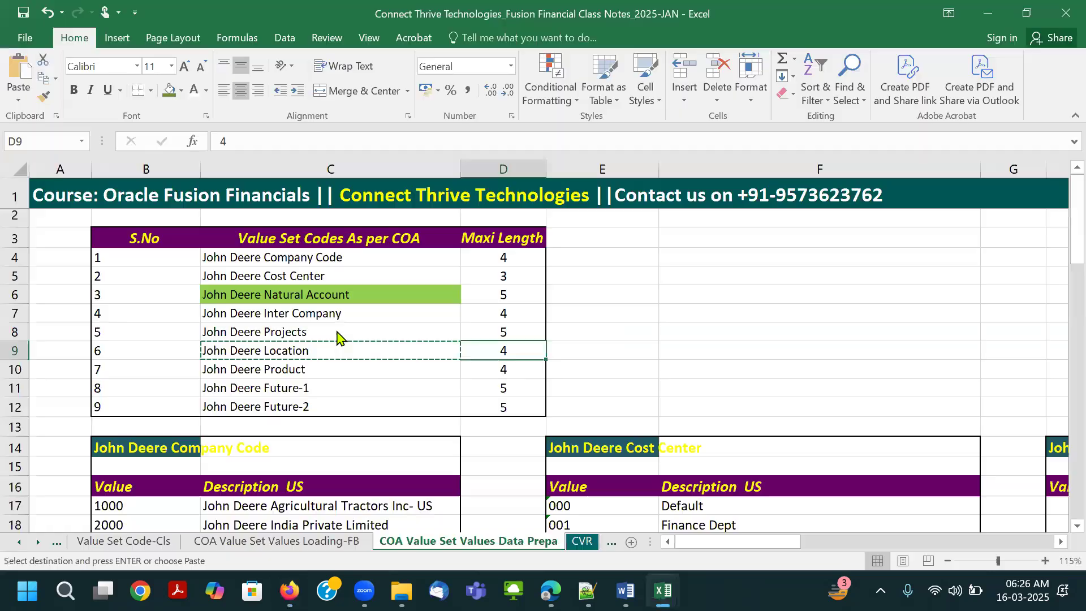
left_click(243, 369)
key("ctrl+c")
key("alt+Tab")
left_click(243, 173)
key("ctrl+v")
Set the product value set's module to General Ledger, validation type to Independent and value data type to Character.
left_click(470, 236)
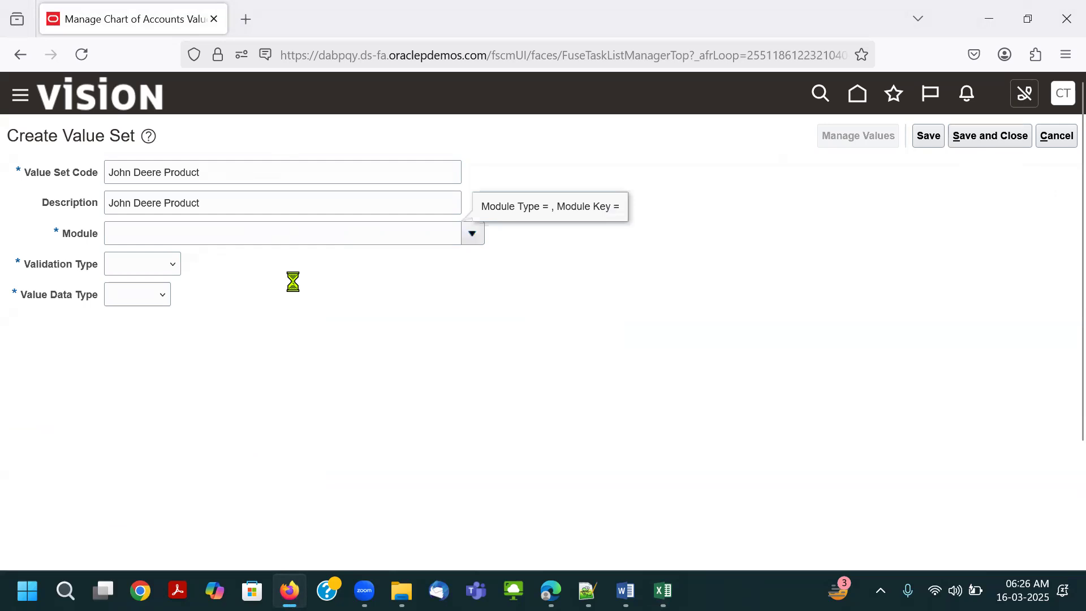
left_click(150, 266)
left_click(151, 324)
left_click(211, 295)
left_click(199, 338)
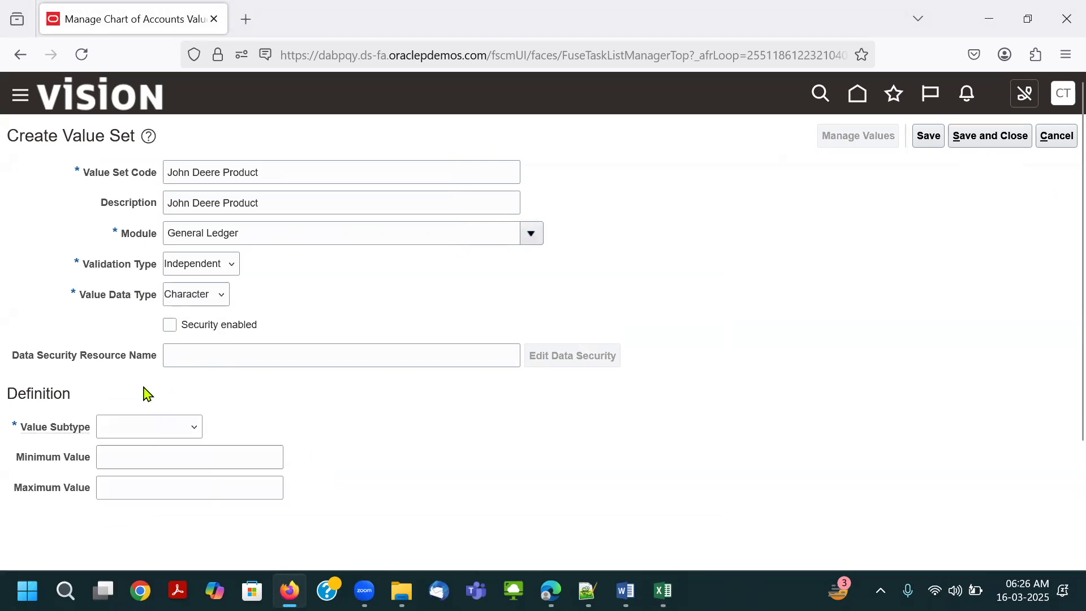
Give the product value set the Text subtype and the maximum length 4 copied from the Excel class notes, and save and close it.
left_click(135, 428)
left_click(136, 468)
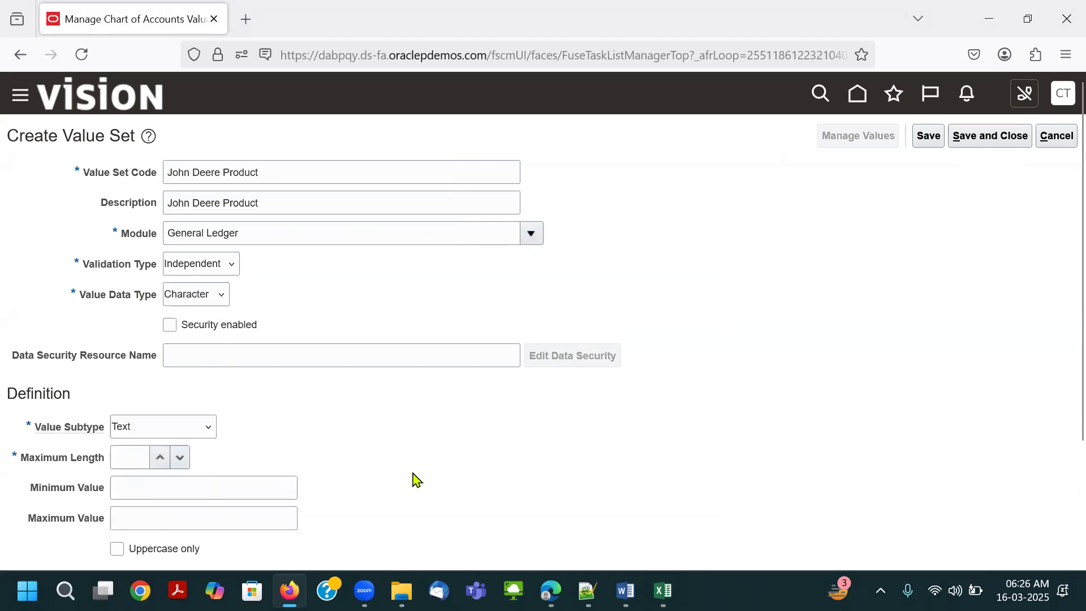
left_click(121, 459)
key("alt+Tab")
key("Right")
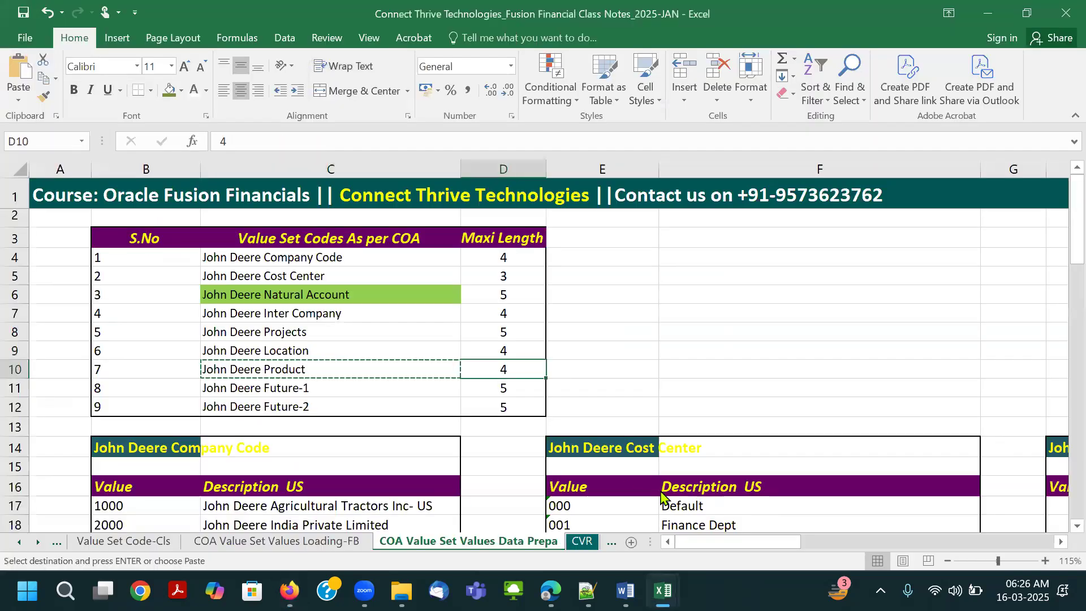
key("ctrl+c")
key("alt+Tab")
key("ctrl+v")
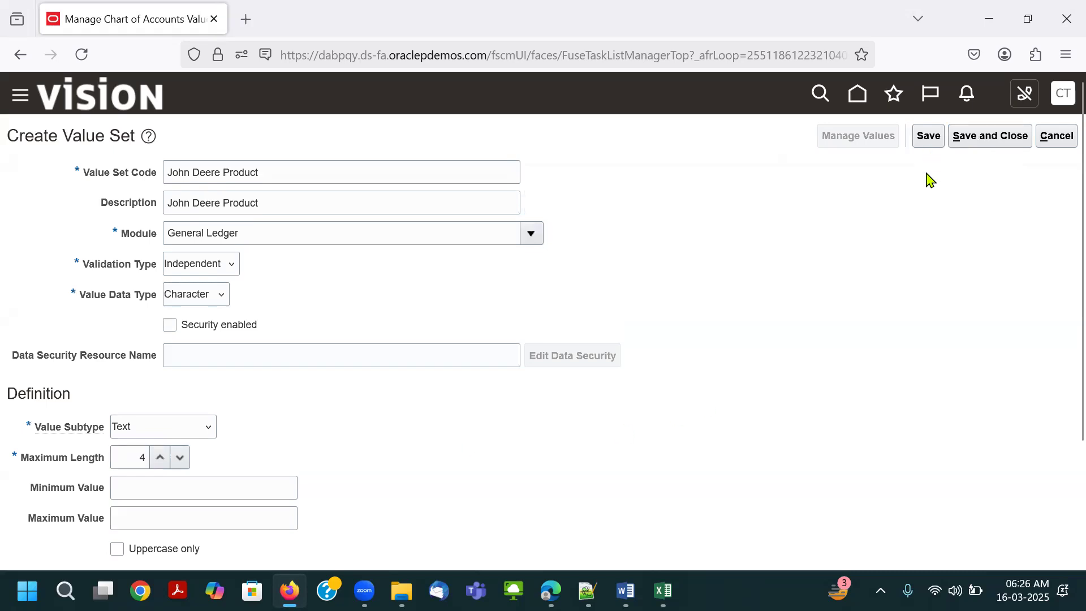
left_click(928, 137)
left_click(999, 141)
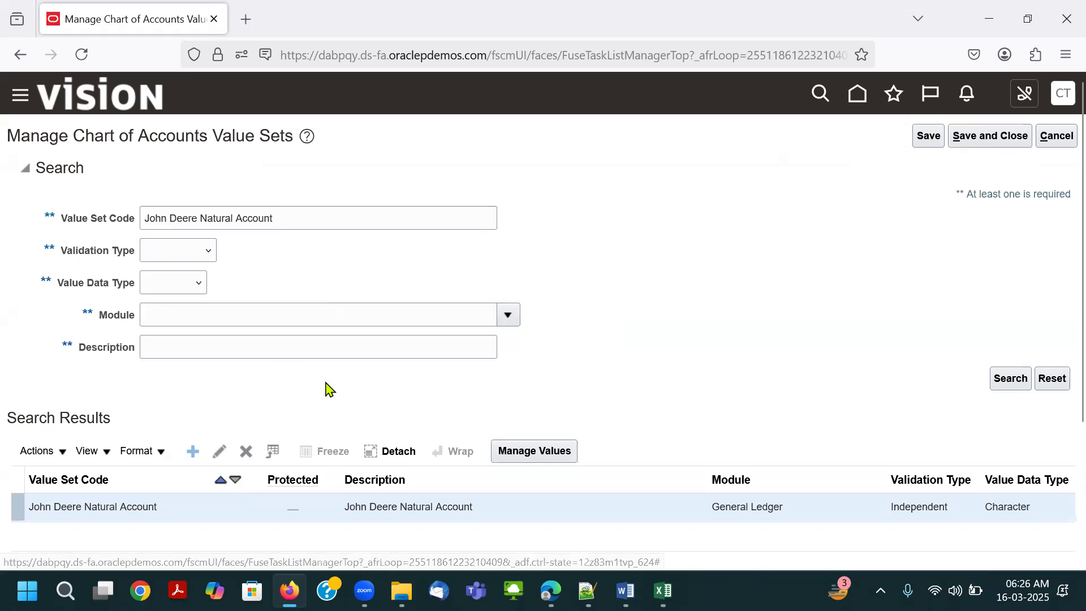
Create another value set, copying "John Deere Future-1" from the Excel class notes into its value set code and description in Firefox.
key("alt+Tab")
left_click(252, 388)
key("ctrl+c")
key("alt+Tab")
left_click(164, 165)
key("ctrl+v")
key("Tab")
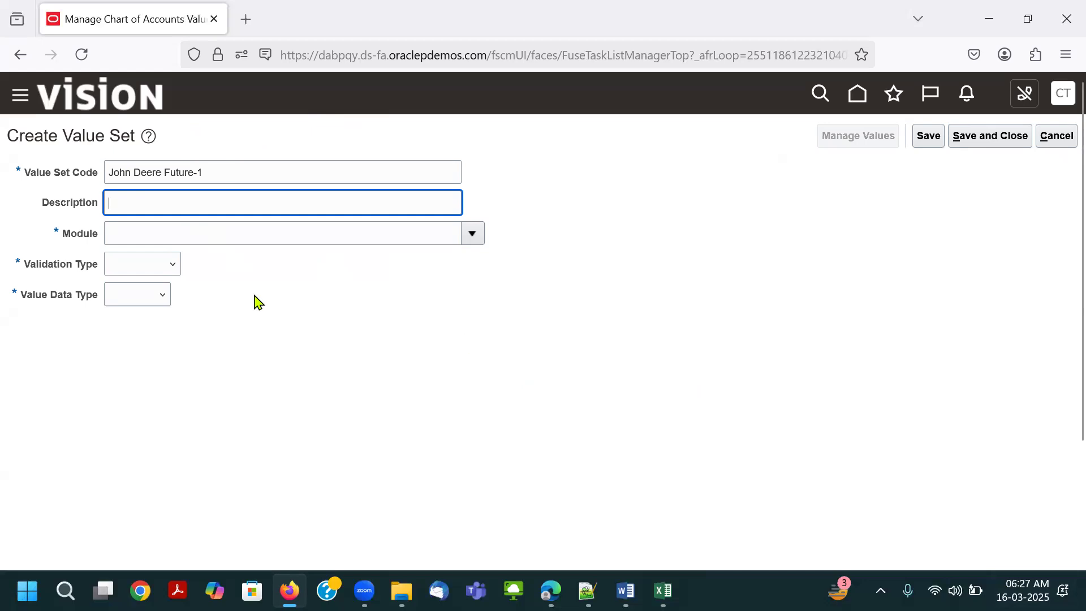
triple_click(232, 174)
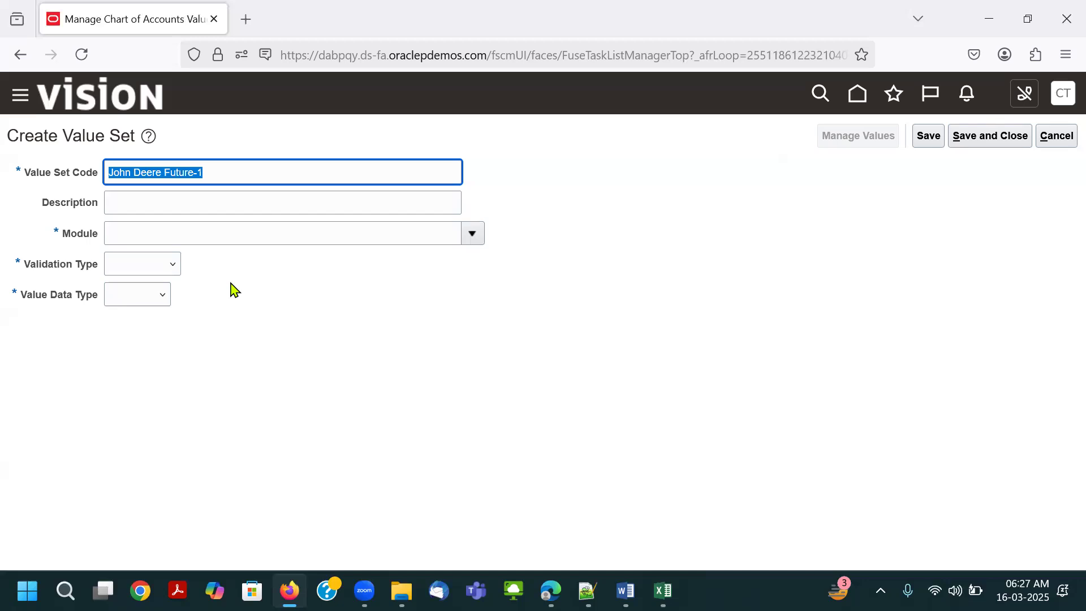
key("Tab")
key("ctrl+v")
Set the Future-1 value set's module to General Ledger, validation type to Independent and value data type to Character.
left_click(472, 233)
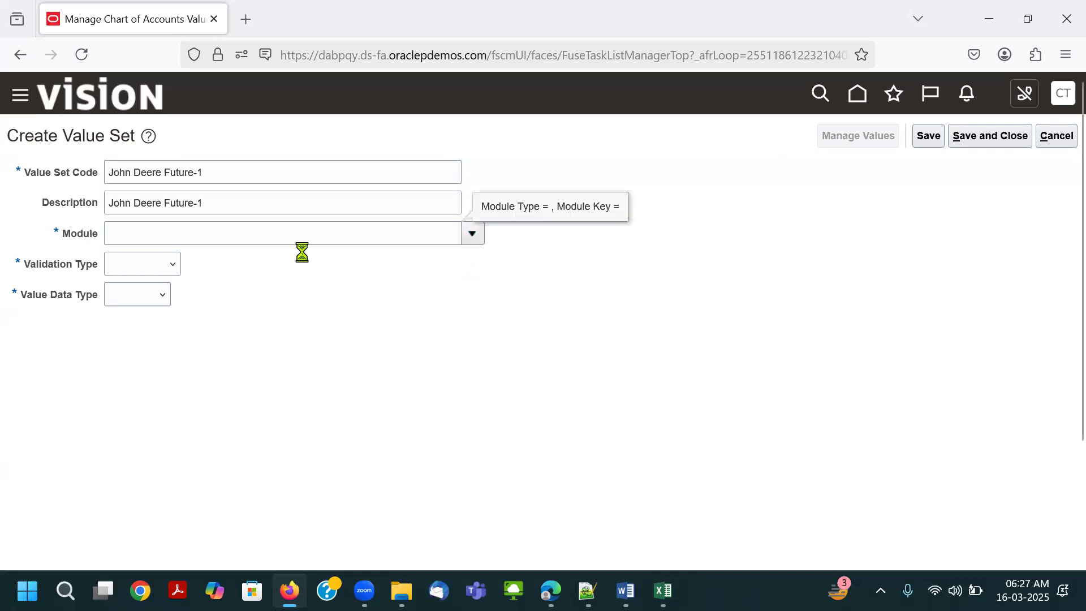
left_click(191, 284)
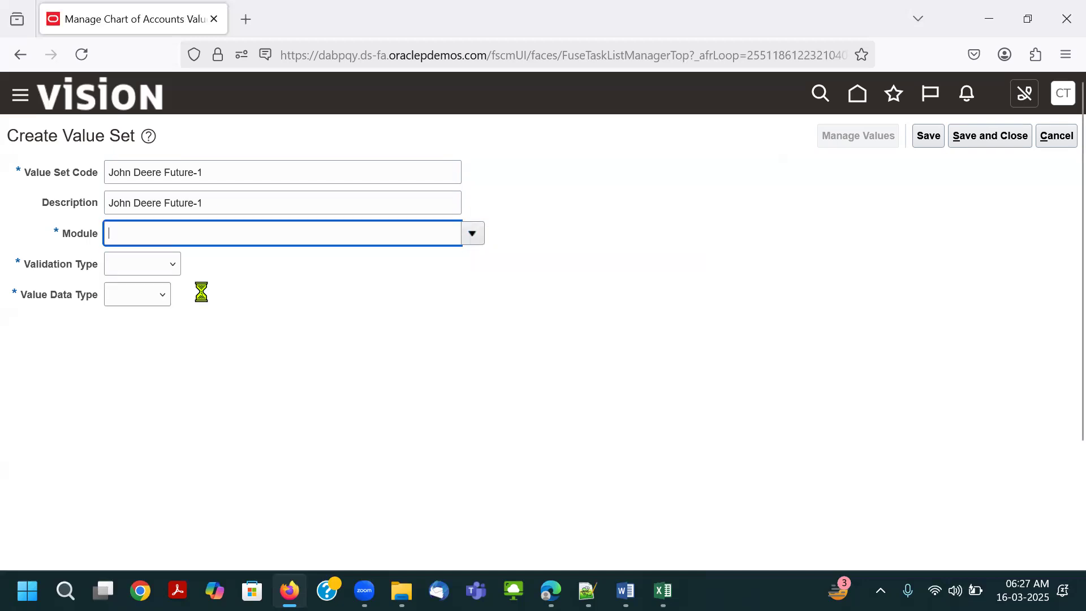
left_click(161, 270)
left_click(163, 321)
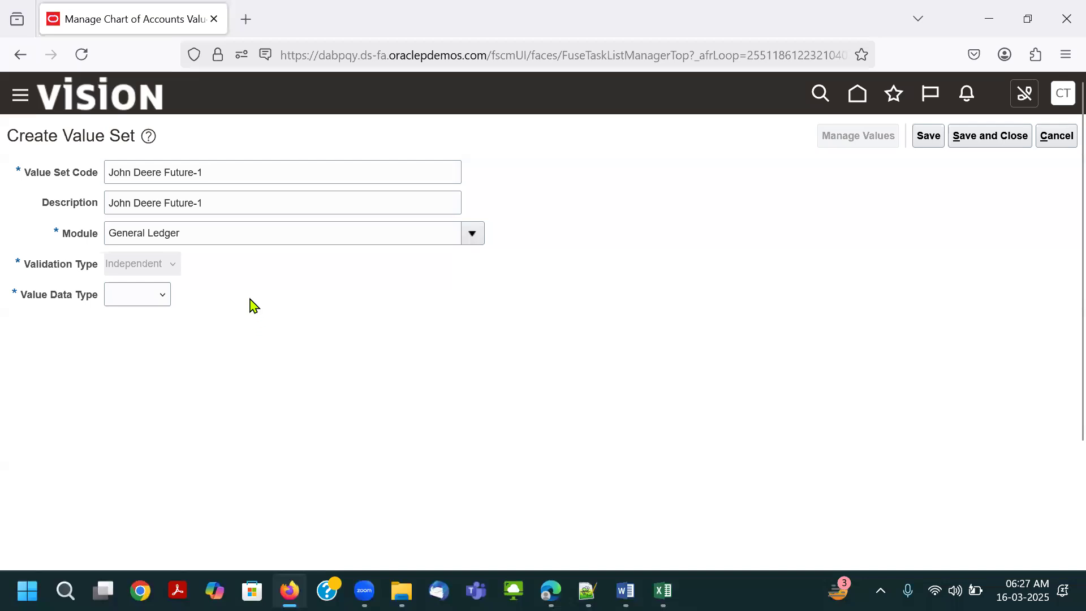
left_click(208, 299)
left_click(207, 338)
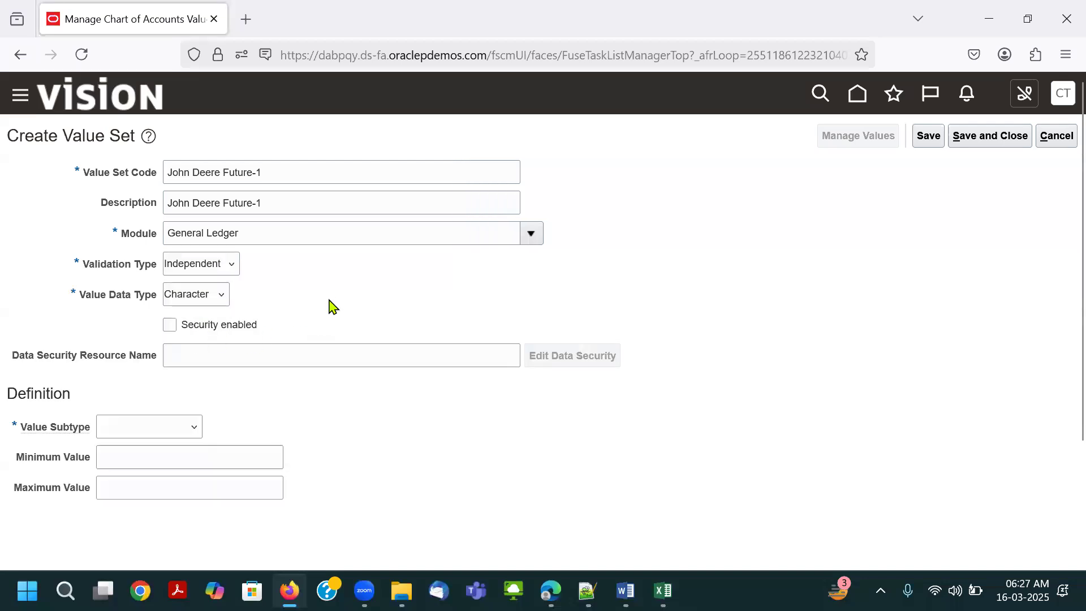
Give the Future-1 value set the Text subtype and a maximum length of 5, and save and close it.
left_click(175, 419)
left_click(126, 467)
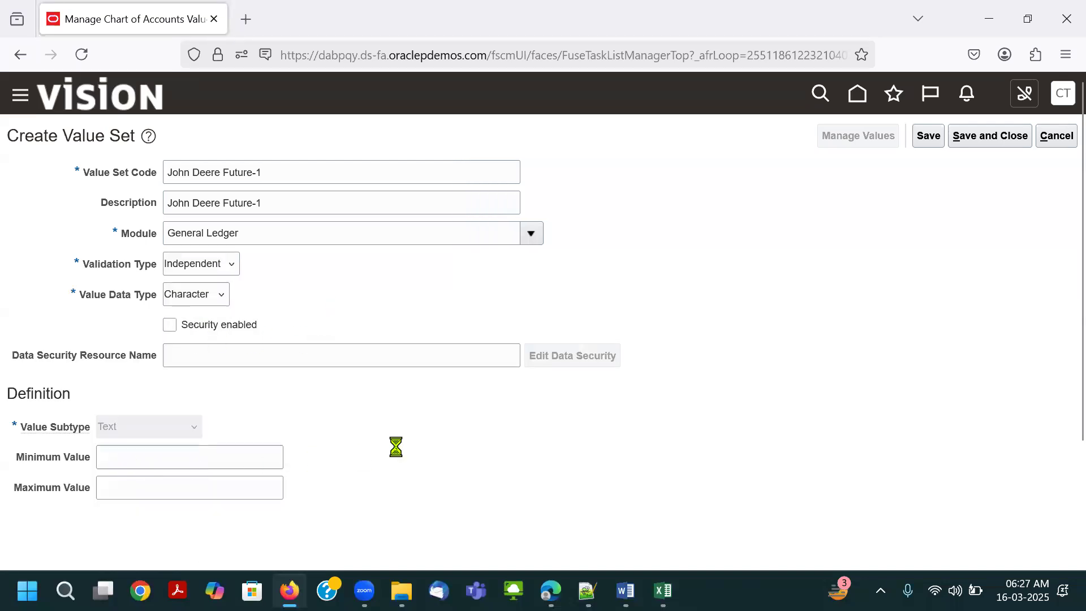
left_click(135, 456)
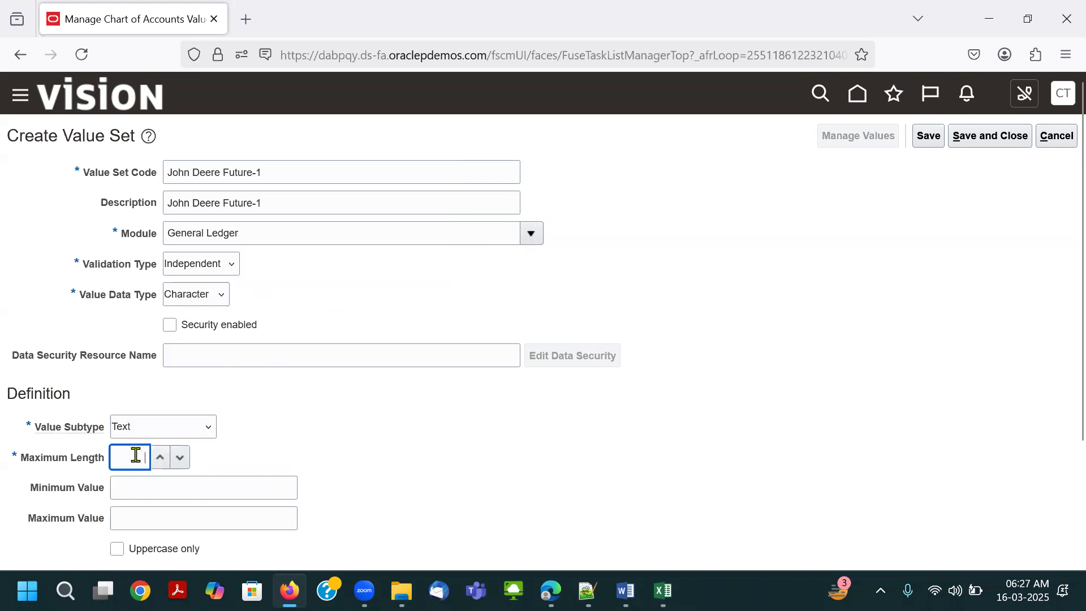
type("5")
left_click(696, 468)
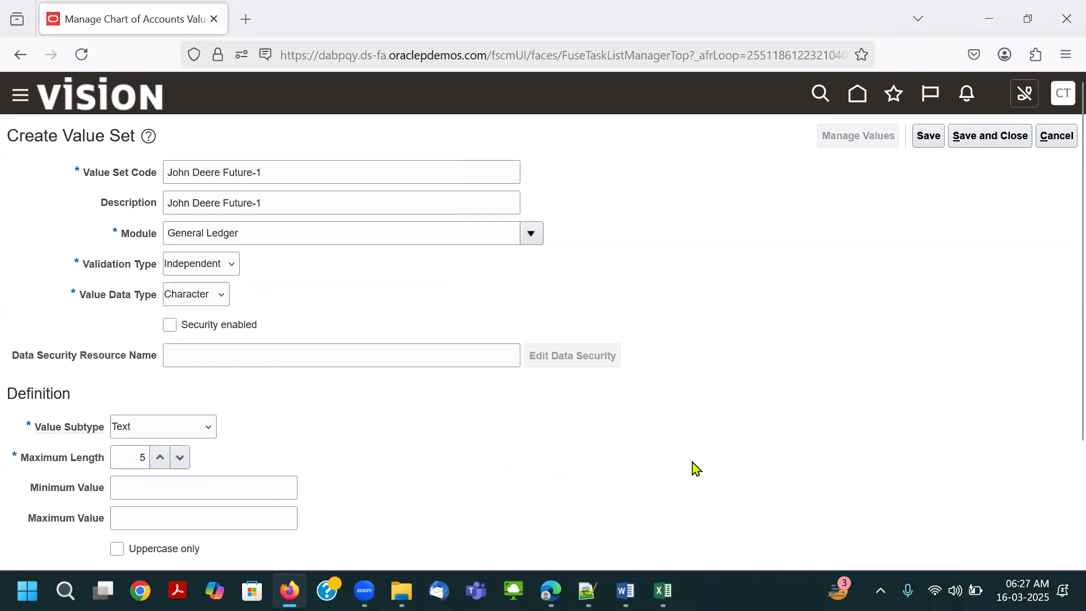
key("alt+Tab")
key("alt+Tab")
left_click(933, 142)
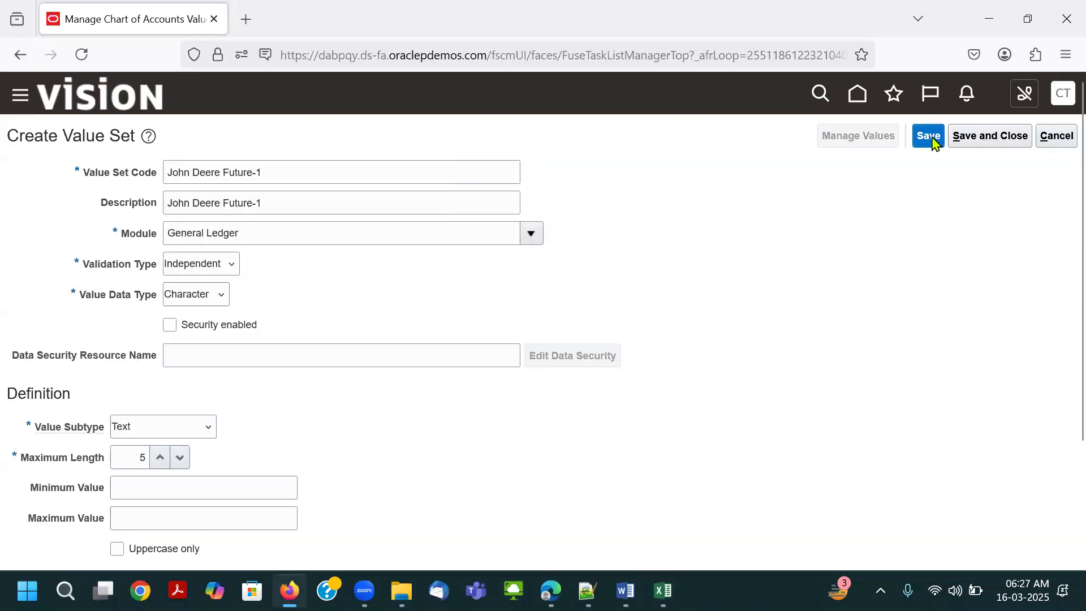
left_click(1023, 145)
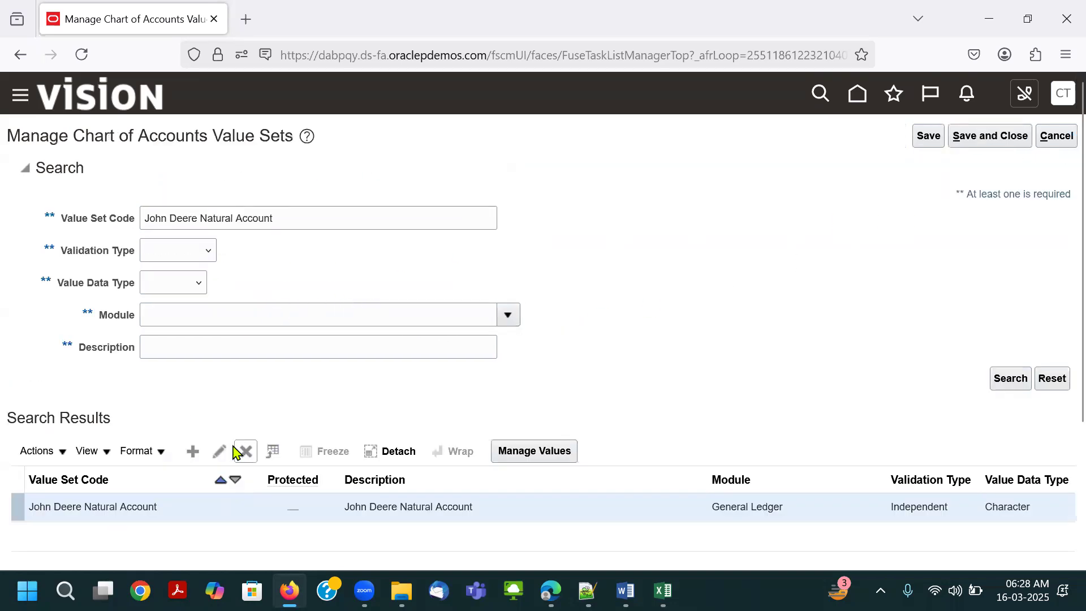
Create another value set, copying "John Deere Future-2" from the Excel class notes into its value set code and description in Firefox.
left_click(193, 451)
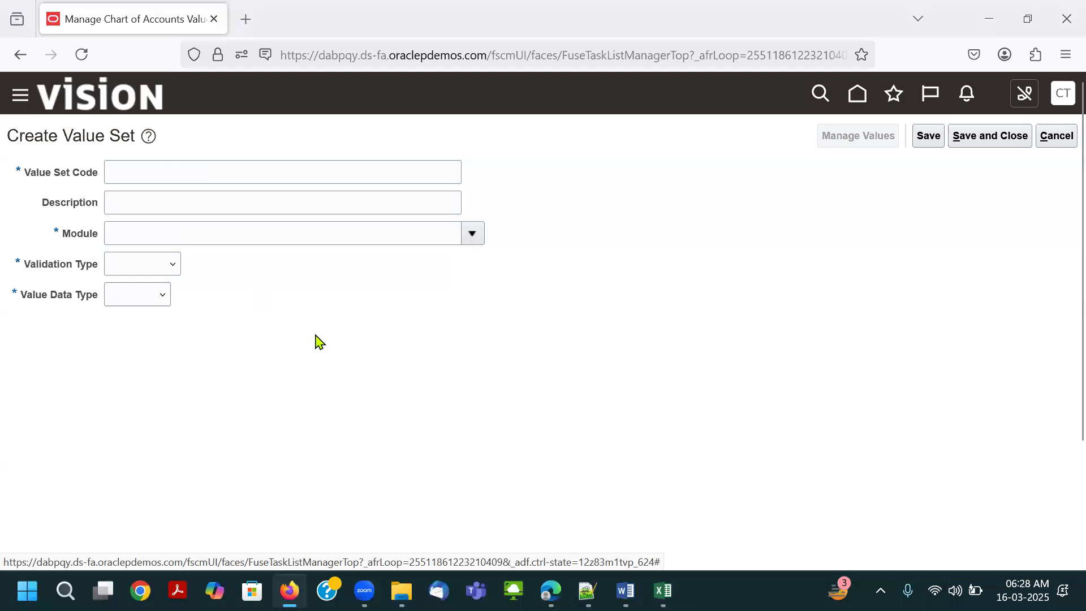
key("alt+Tab")
left_click(399, 410)
key("ctrl+c")
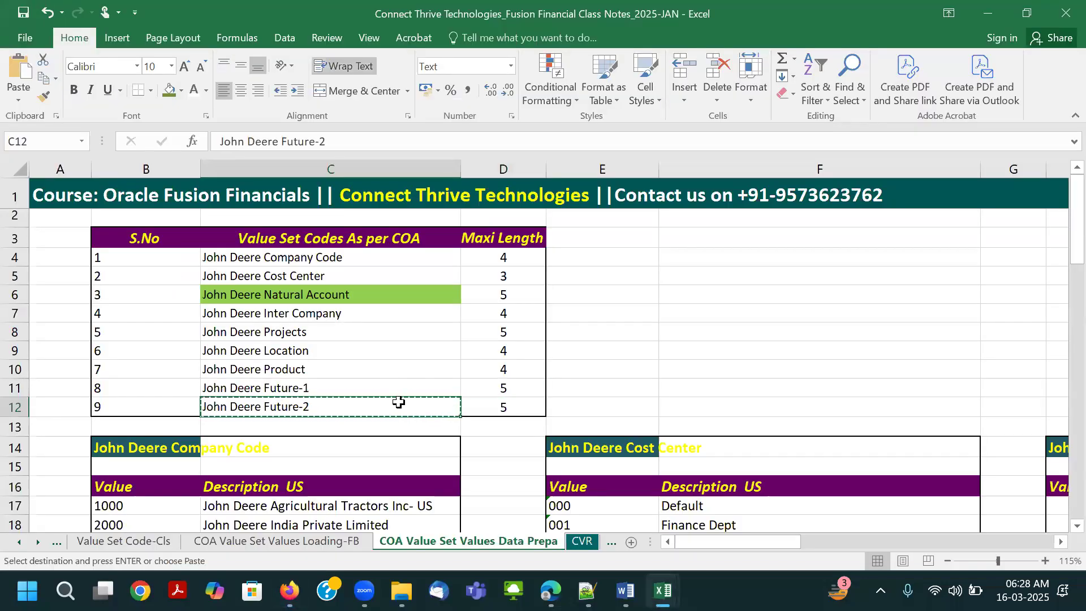
key("alt+Tab")
left_click(235, 170)
key("ctrl+v")
key("Tab")
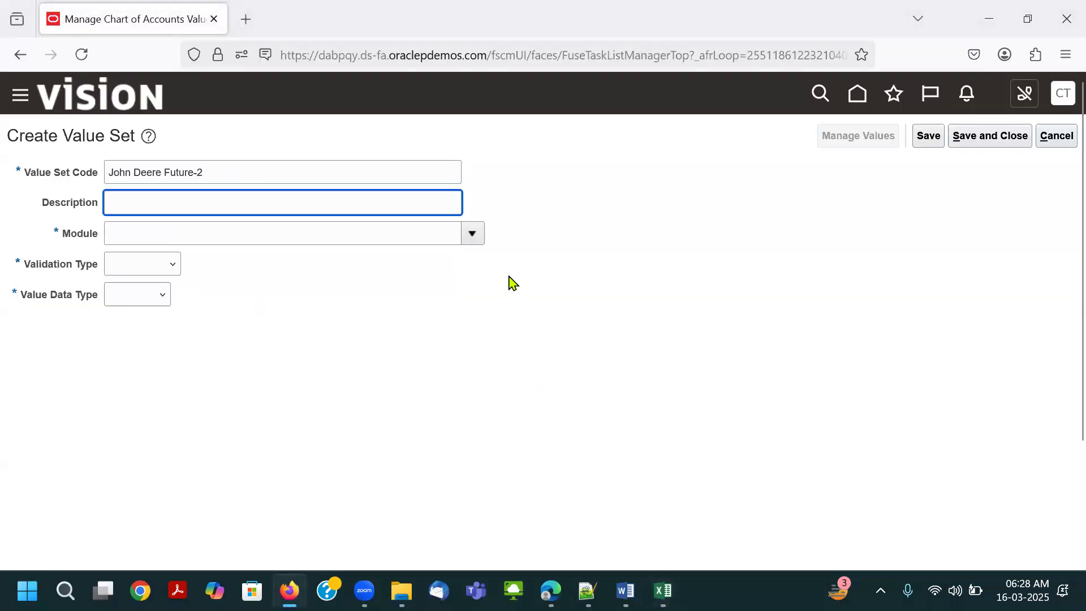
key("ctrl+v")
Set the Future-2 value set's module to General Ledger and its validation type to Independent.
left_click(479, 233)
left_click(257, 293)
left_click(148, 265)
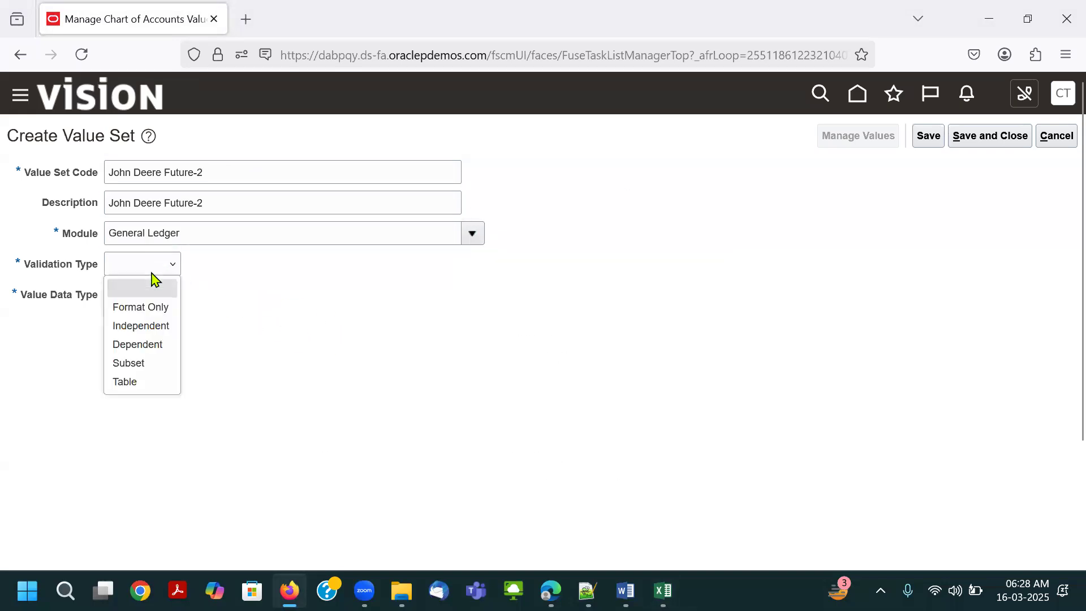
left_click(158, 326)
Check the Location, Future-1 and Future-2 entries in the Excel class notes against the value set form in Firefox.
key("alt+Tab")
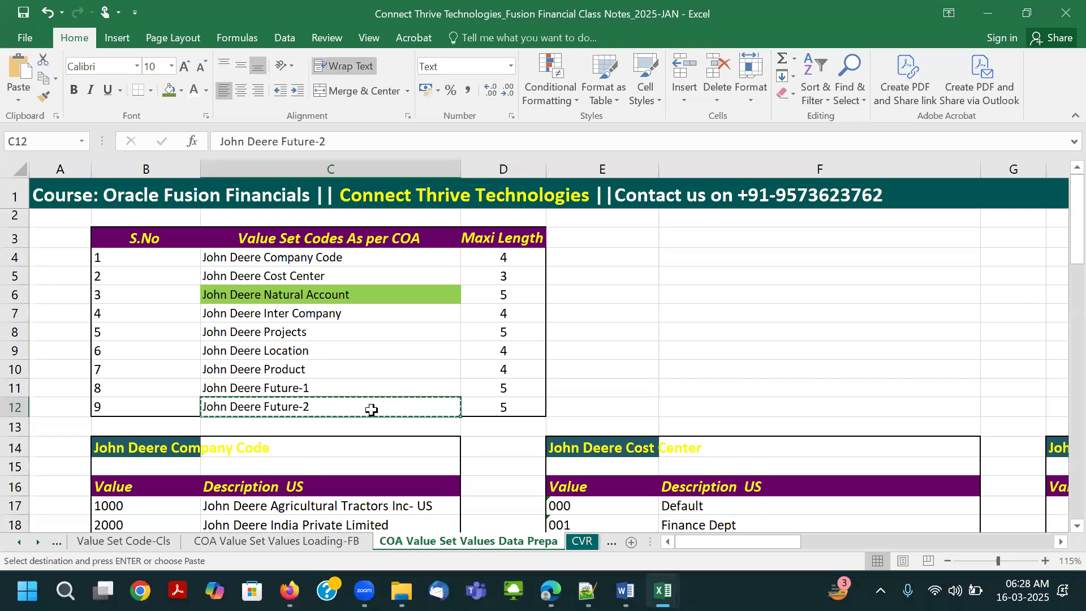
left_click(313, 391)
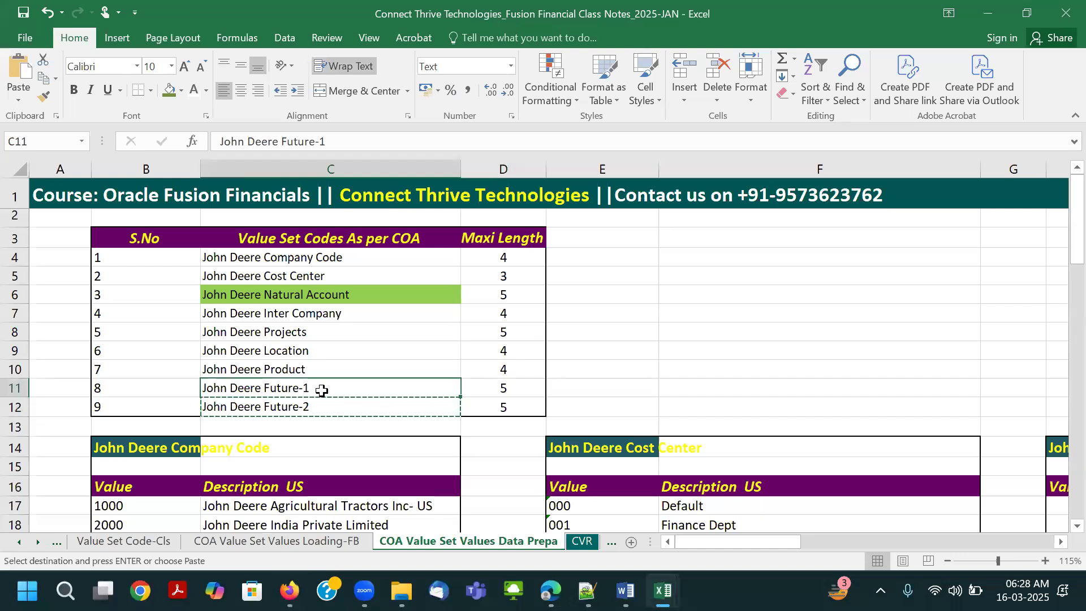
left_click(295, 405)
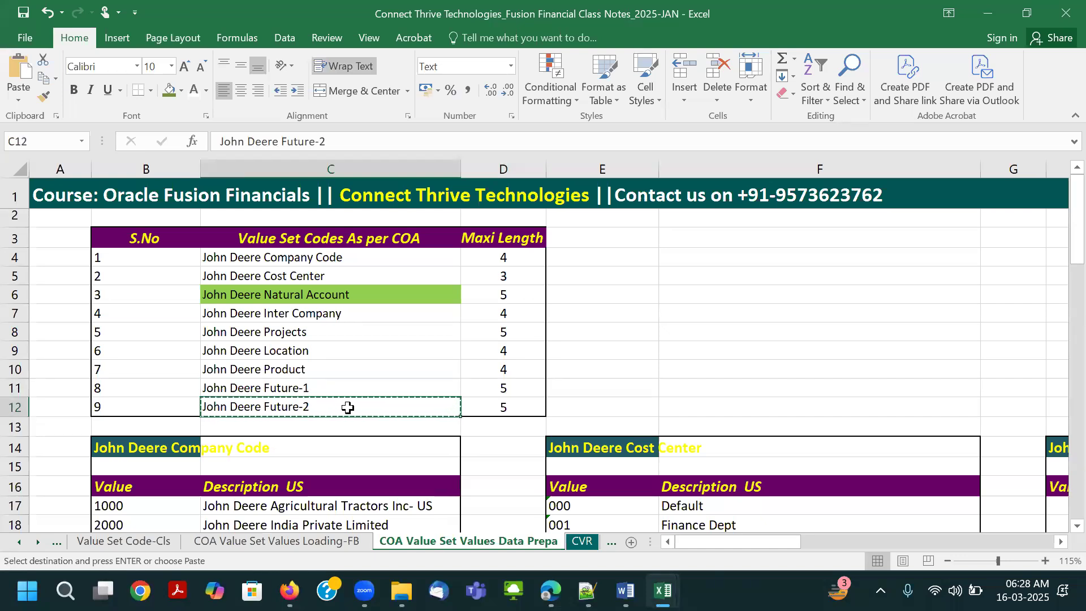
key("alt+Tab")
key("alt+Tab")
left_click(309, 350)
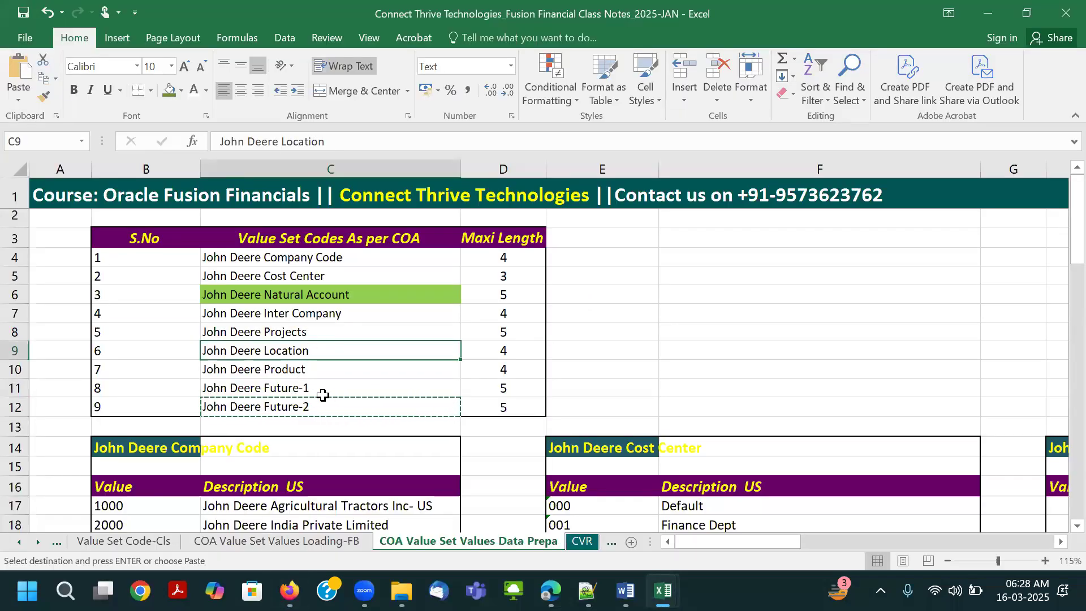
key("alt+Tab")
key("alt+Tab")
key("alt+Tab")
Give the Future-2 value set the Character data type, Text subtype and a maximum length of 5, and save and close it.
left_click(213, 296)
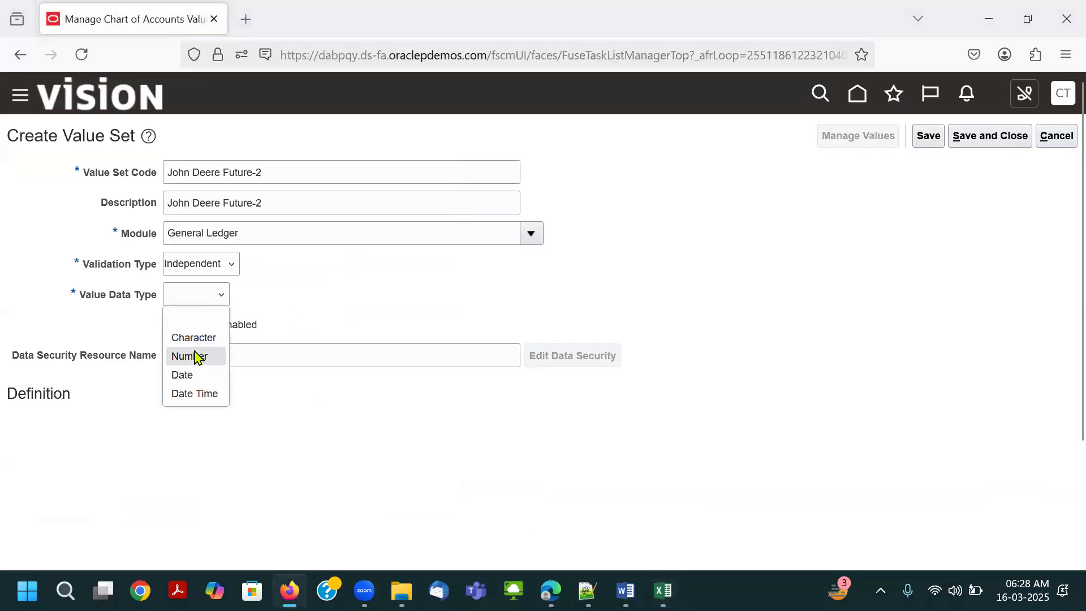
left_click(200, 338)
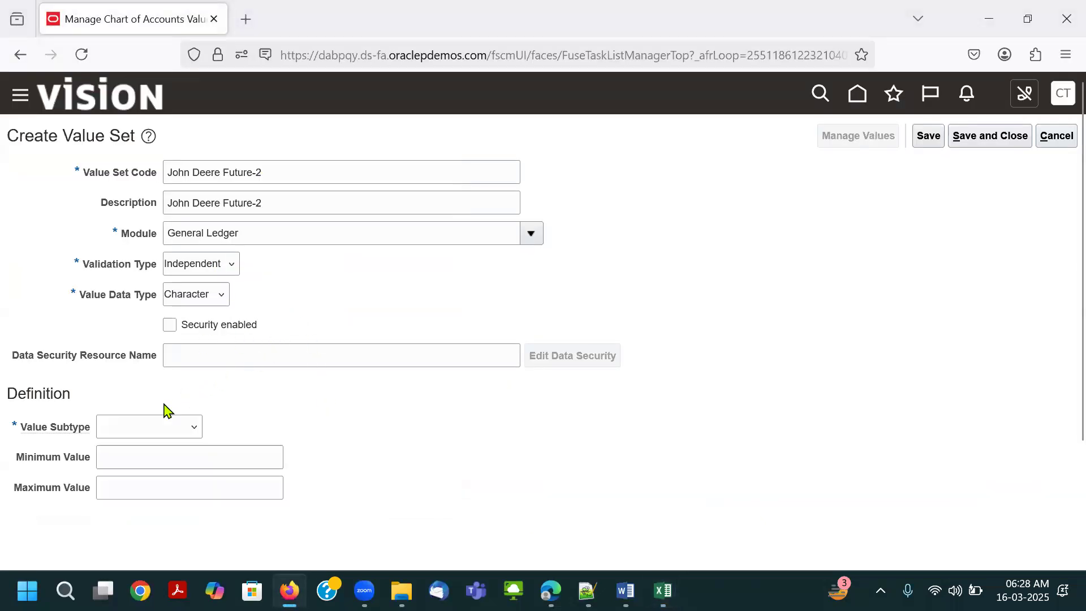
left_click(156, 426)
left_click(145, 469)
left_click(132, 456)
type("5")
left_click(928, 137)
left_click(973, 137)
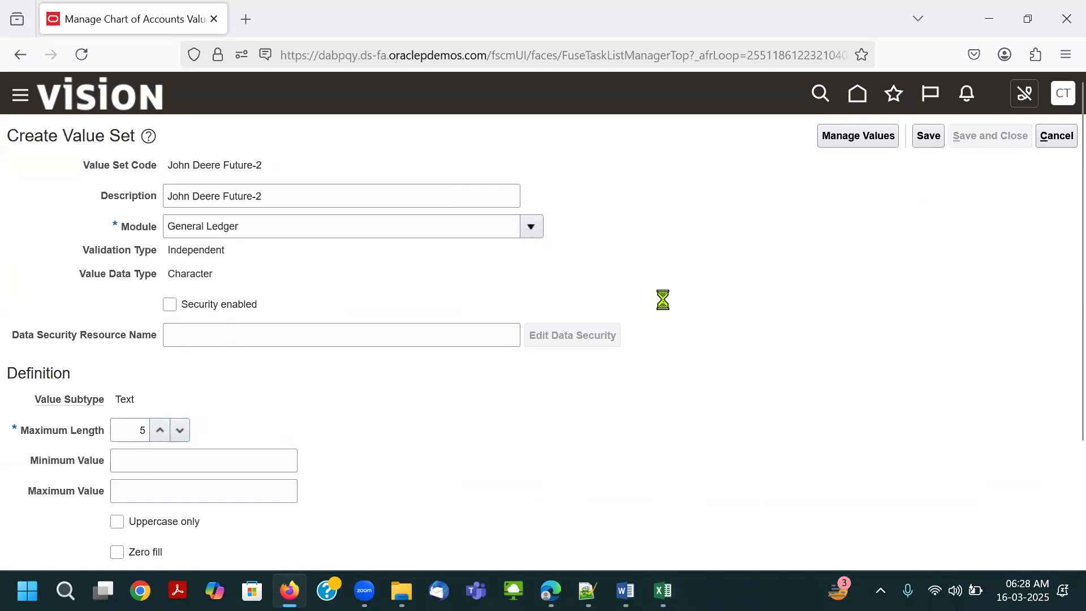
Search the value sets by the code "John Deere" and review the complete list of created value sets.
left_click_drag(200, 219, 275, 218)
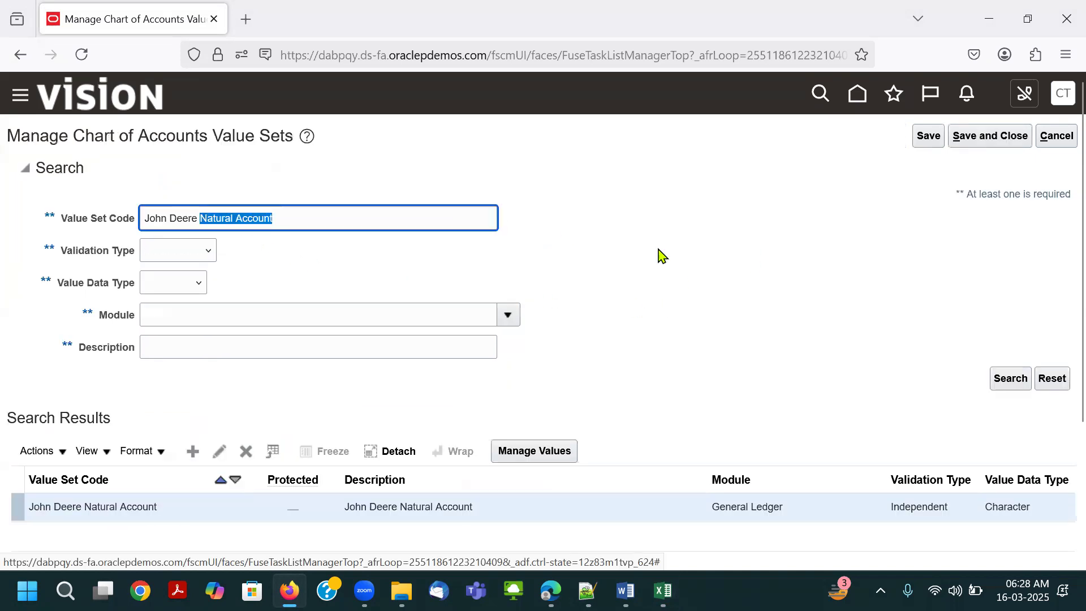
key("BackSpace")
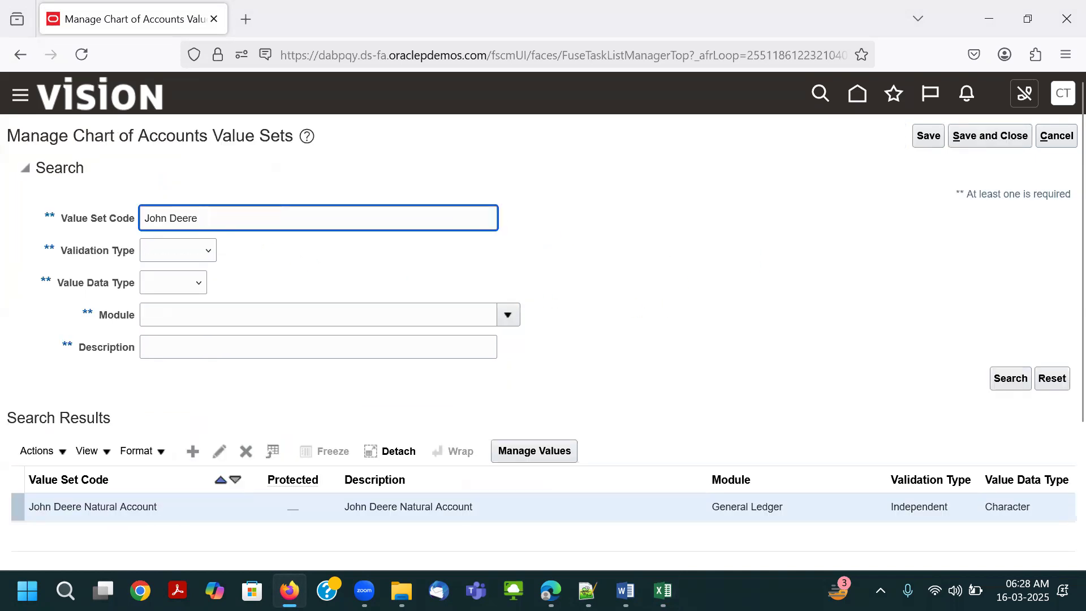
key("Return")
scroll(790, 334, "down", 7)
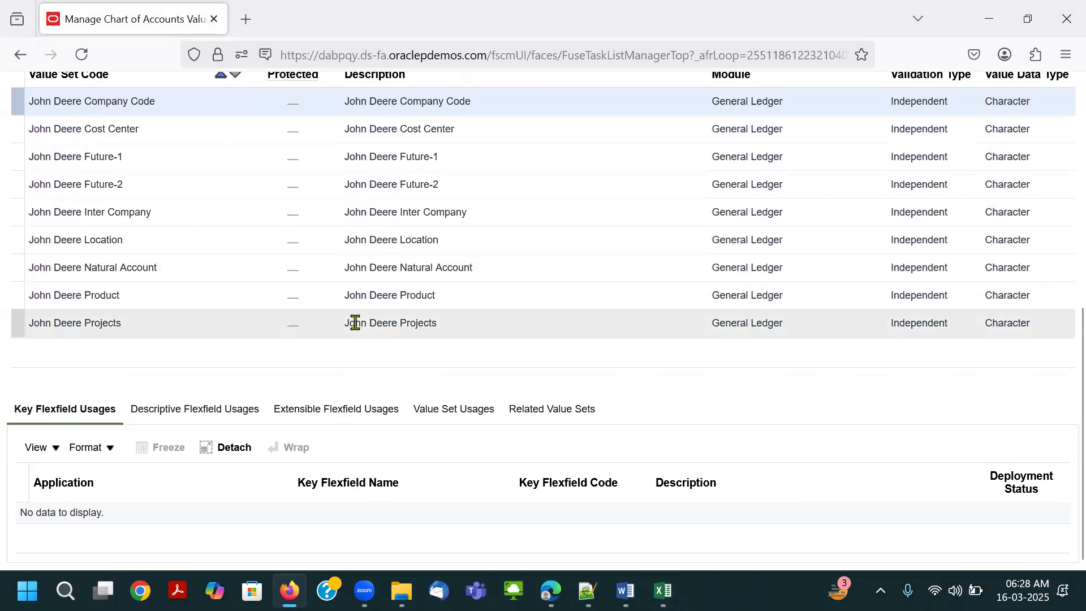
scroll(374, 289, "up", 7)
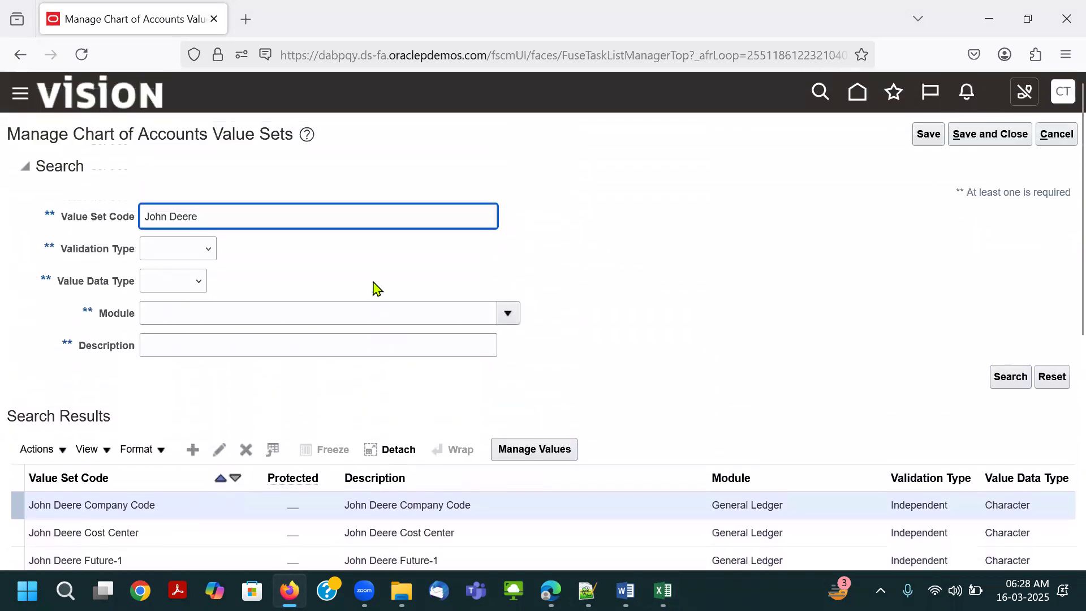
scroll(375, 289, "down", 5)
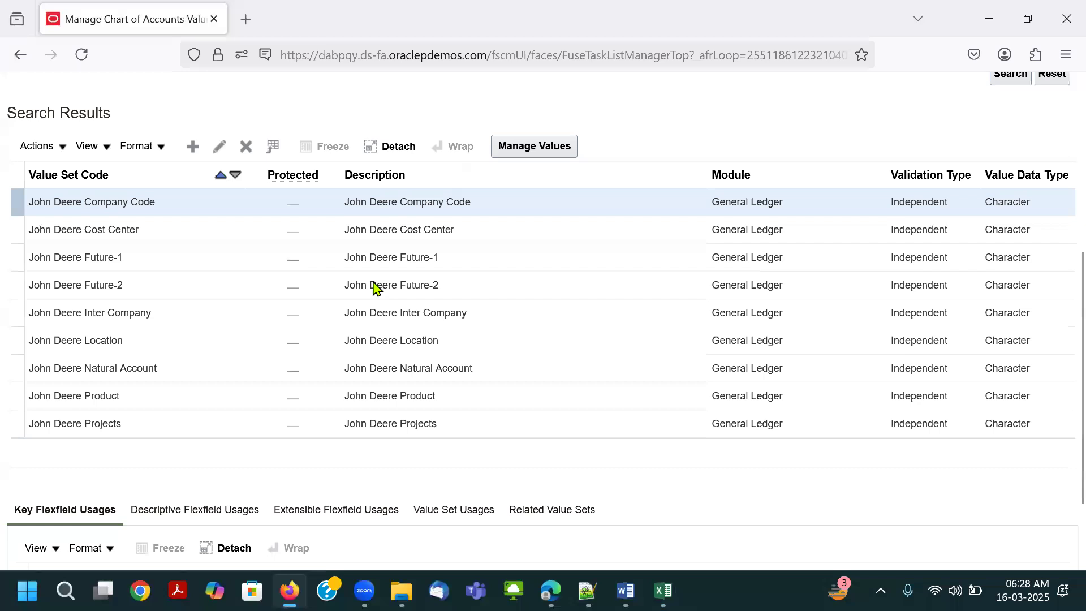
scroll(373, 285, "down", 1)
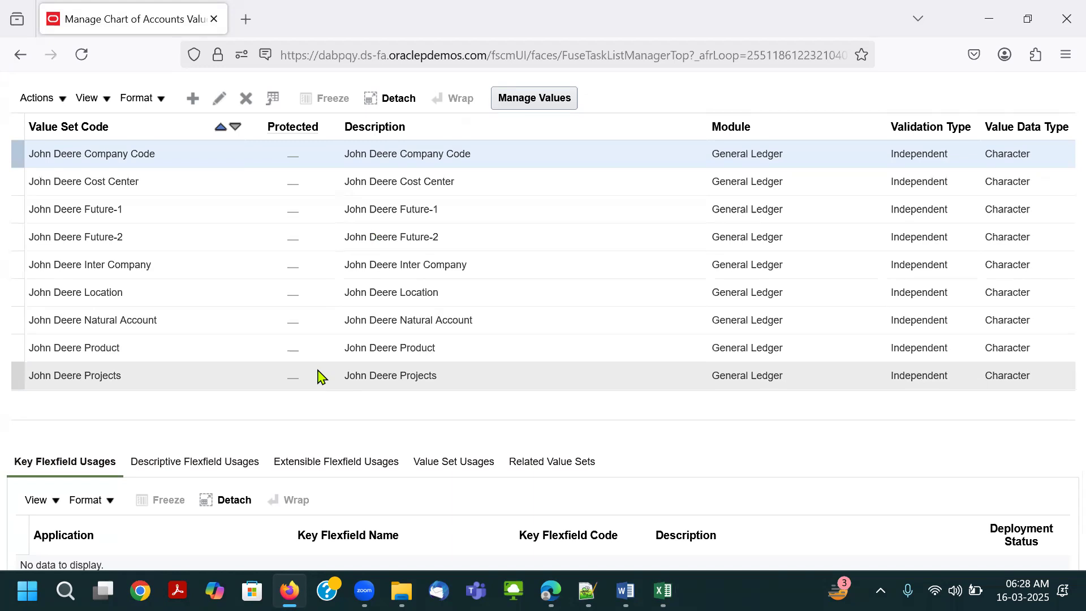
scroll(470, 375, "up", 6)
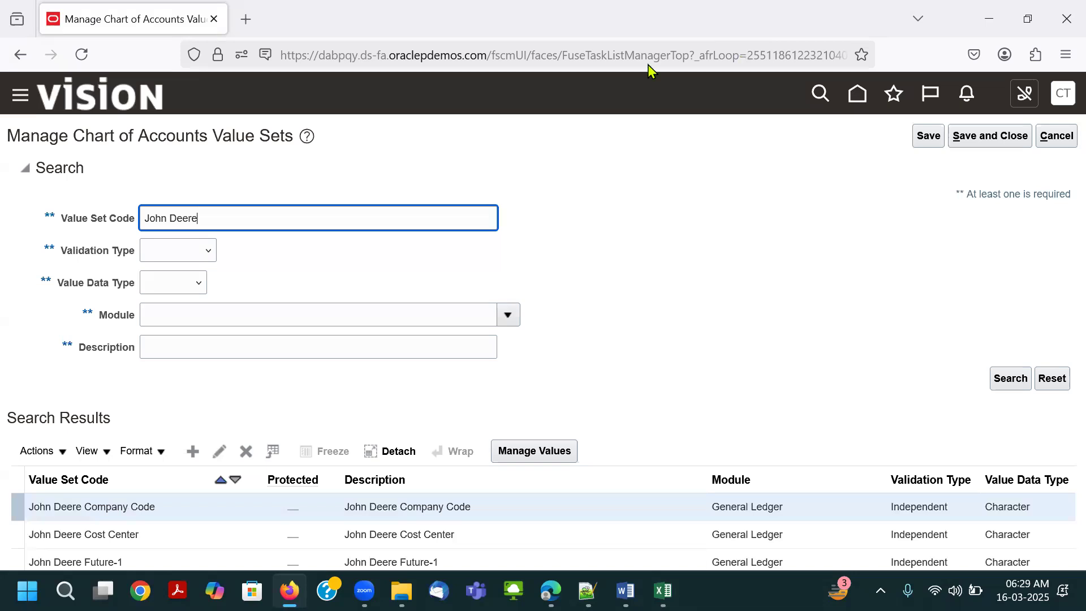
key("alt+Tab")
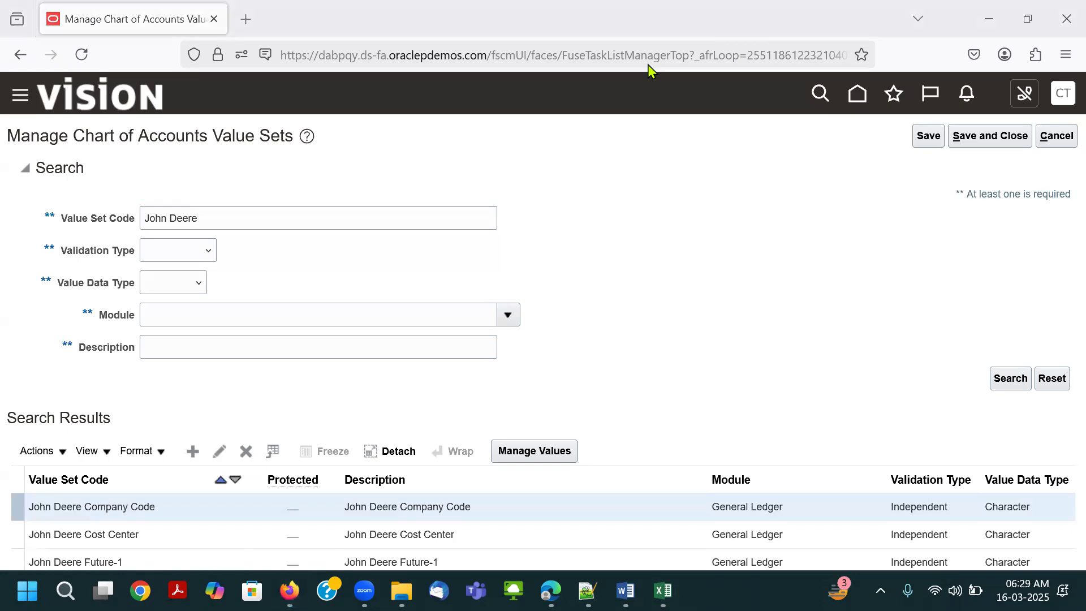